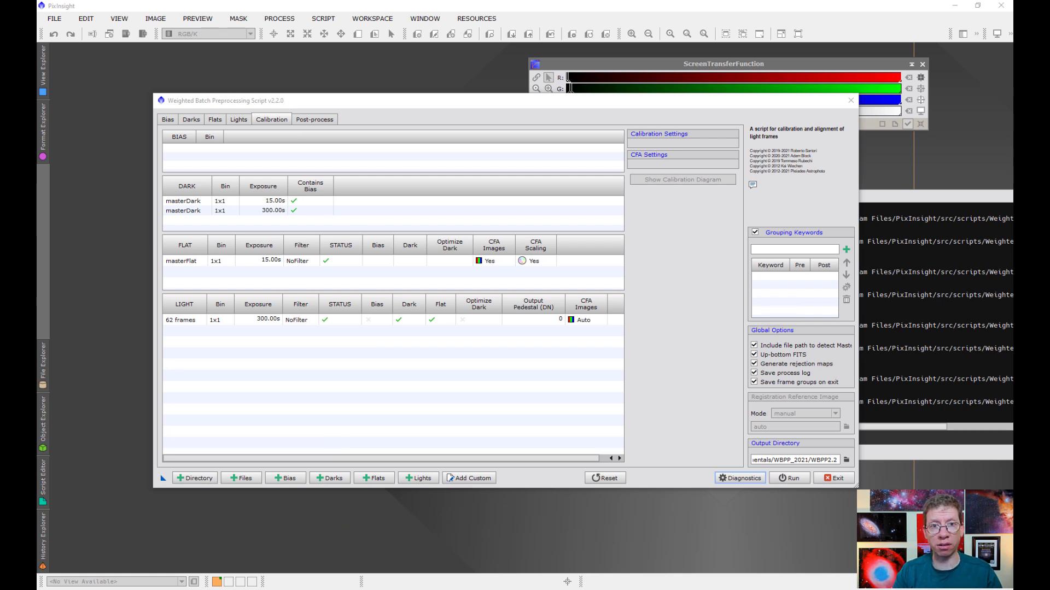
- Switch to the browser and read the WBPP v2.2 release post from its beginning through the new separate RGB channels workflow
{"action": "left_click", "coordinate": [610, 526]}
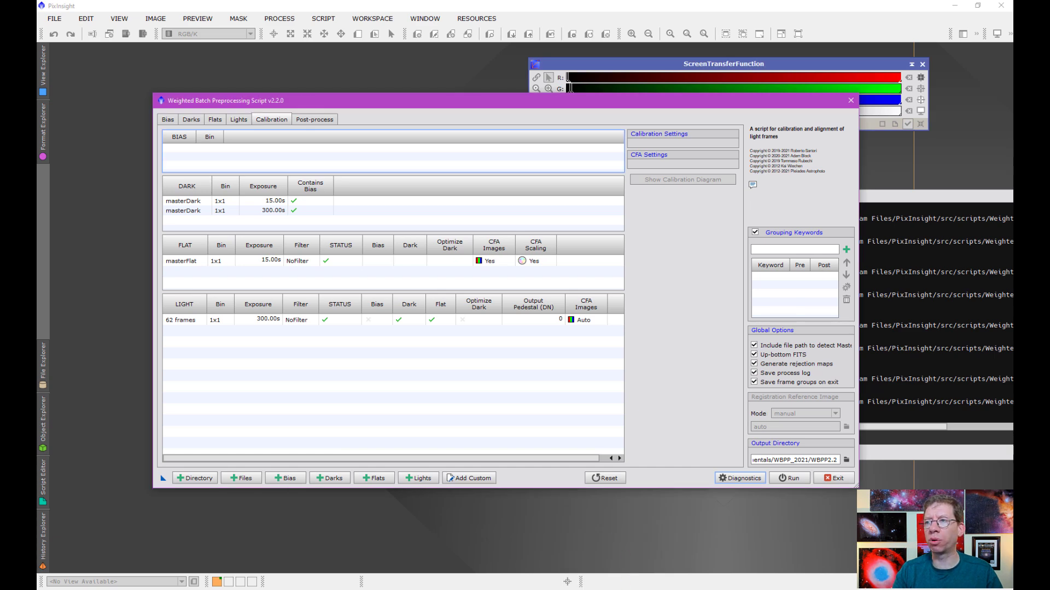
{"action": "left_click", "coordinate": [396, 588]}
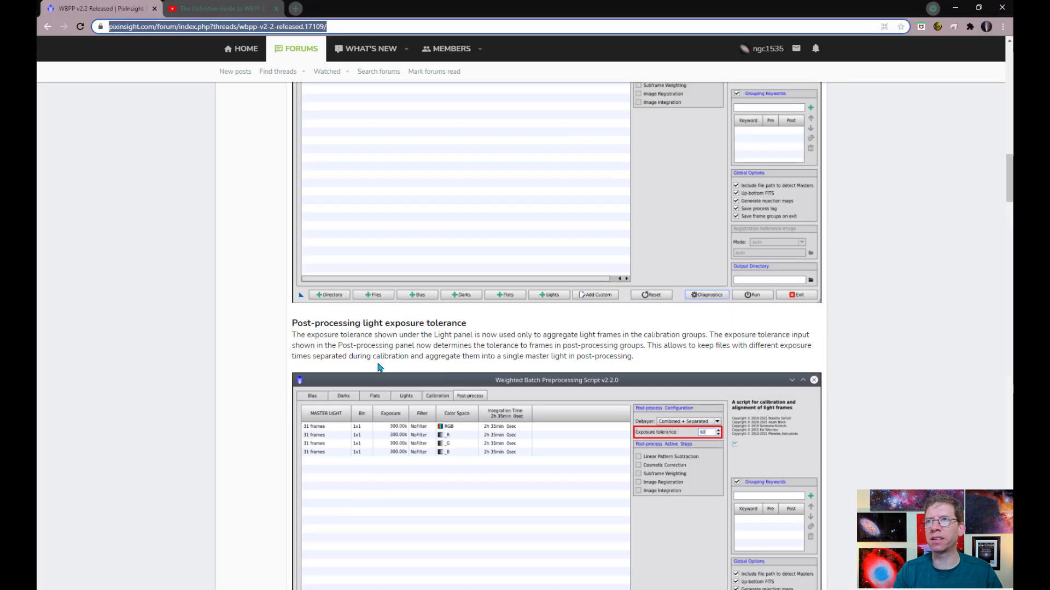
{"action": "scroll", "coordinate": [381, 357], "scroll_direction": "up", "scroll_amount": 3}
{"action": "scroll", "coordinate": [381, 356], "scroll_direction": "up", "scroll_amount": 15}
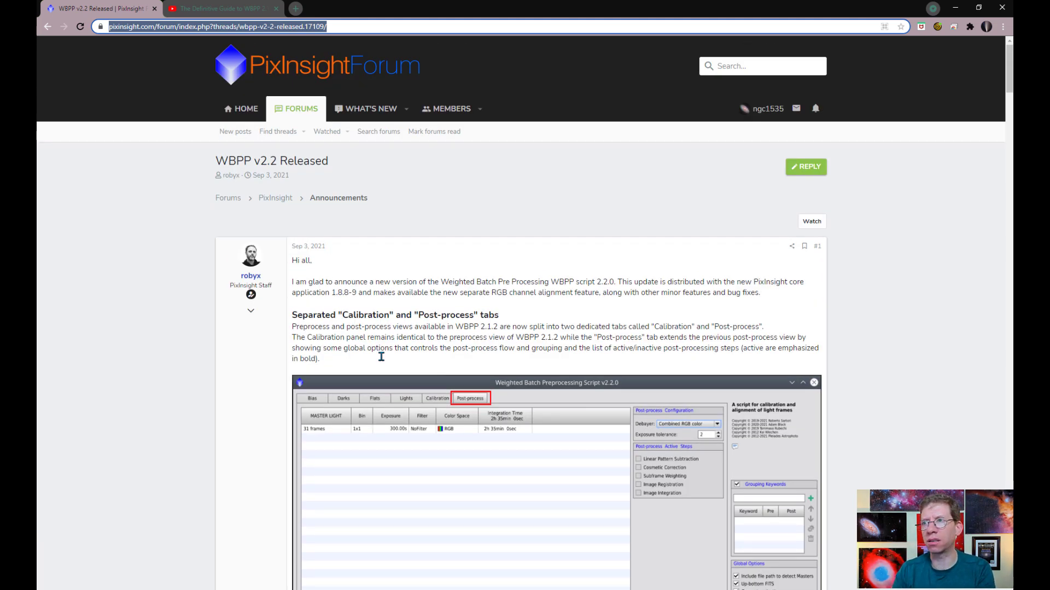
{"action": "scroll", "coordinate": [381, 356], "scroll_direction": "down", "scroll_amount": 2}
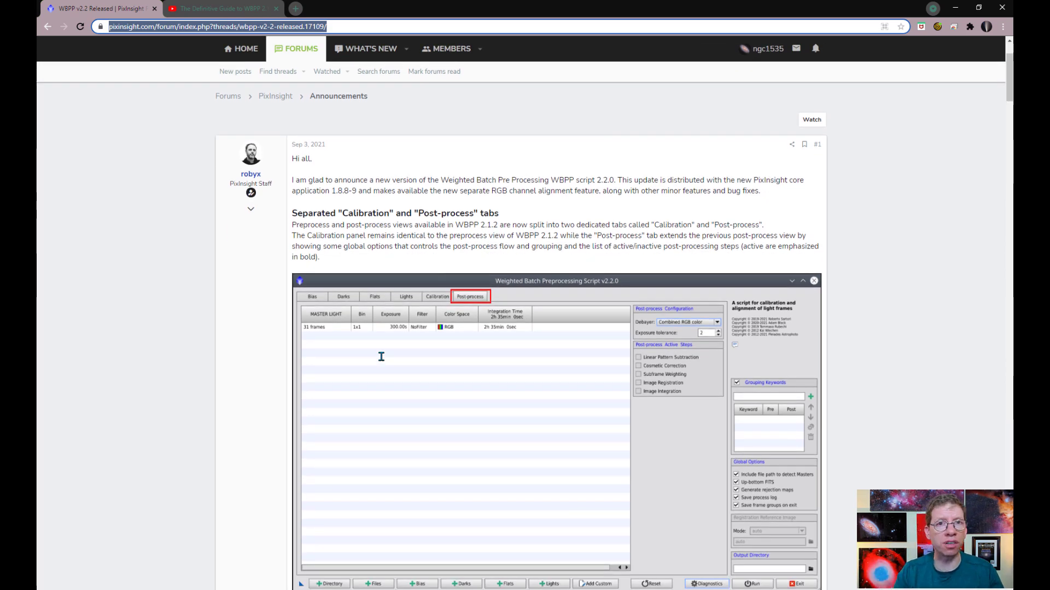
{"action": "scroll", "coordinate": [381, 356], "scroll_direction": "down", "scroll_amount": 4}
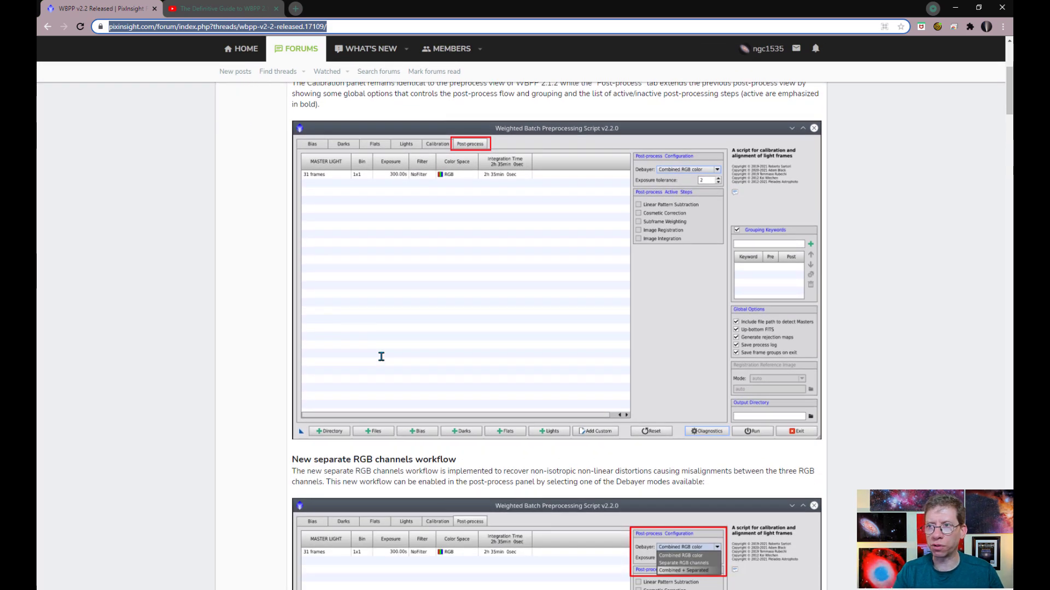
{"action": "scroll", "coordinate": [381, 356], "scroll_direction": "down", "scroll_amount": 4}
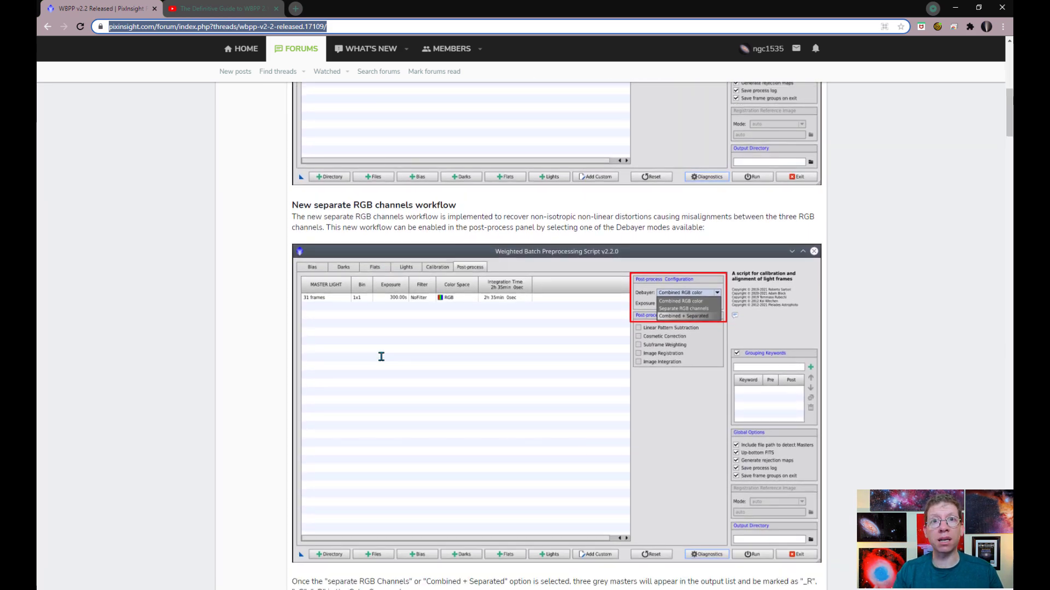
{"action": "left_click_drag", "start_coordinate": [292, 206], "coordinate": [454, 205]}
{"action": "scroll", "coordinate": [458, 248], "scroll_direction": "down", "scroll_amount": 4}
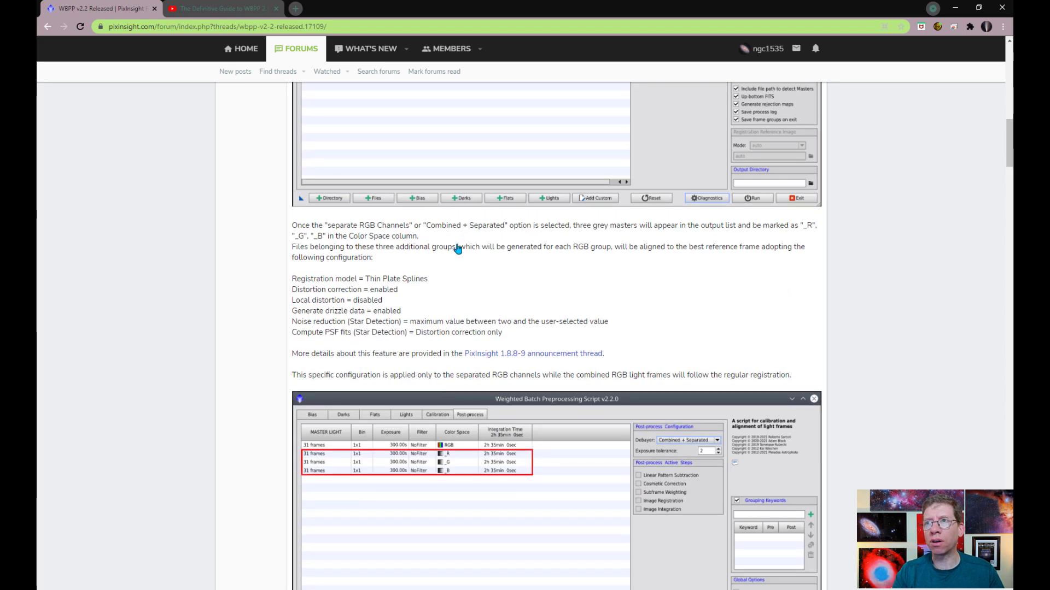
- Review the post's sections on exposure tolerance, cosmetic correction by binning and keyword characters, then return to the separated-channel masters example
{"action": "scroll", "coordinate": [458, 246], "scroll_direction": "down", "scroll_amount": 3}
{"action": "scroll", "coordinate": [457, 243], "scroll_direction": "down", "scroll_amount": 11}
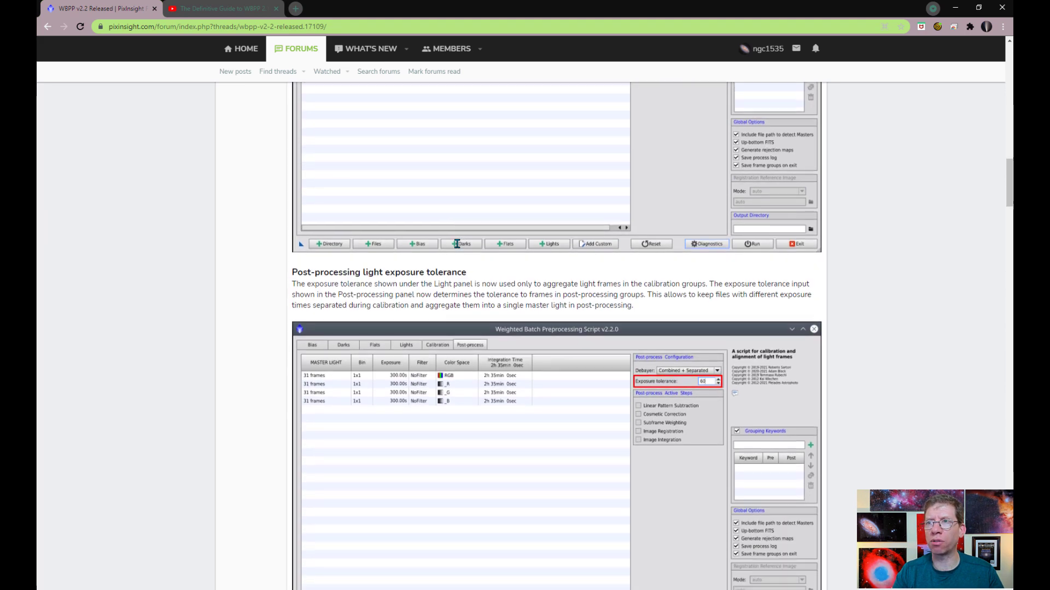
{"action": "scroll", "coordinate": [457, 244], "scroll_direction": "down", "scroll_amount": 2}
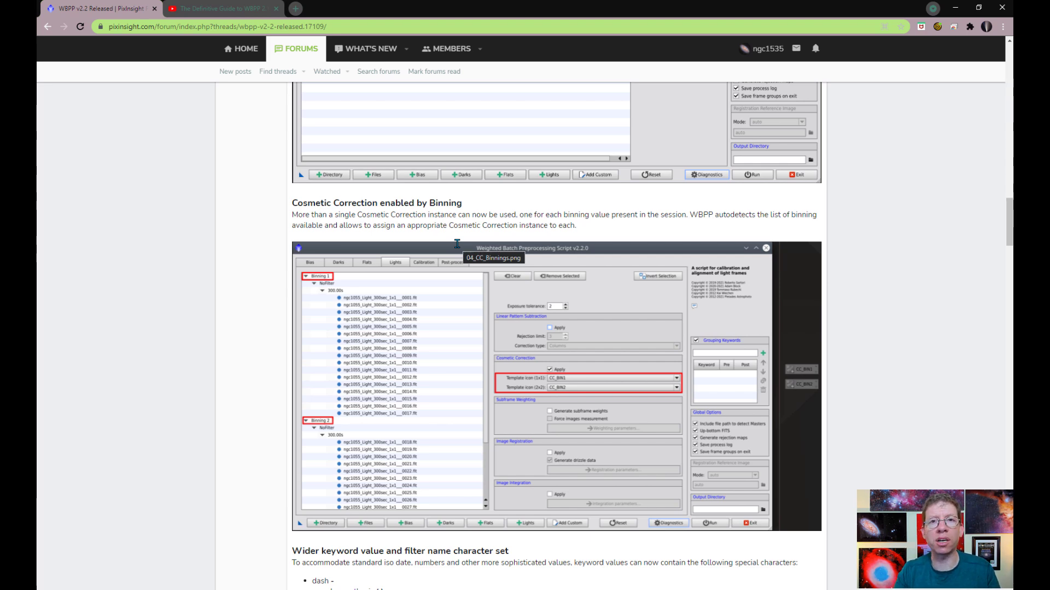
{"action": "scroll", "coordinate": [506, 299], "scroll_direction": "down", "scroll_amount": 5}
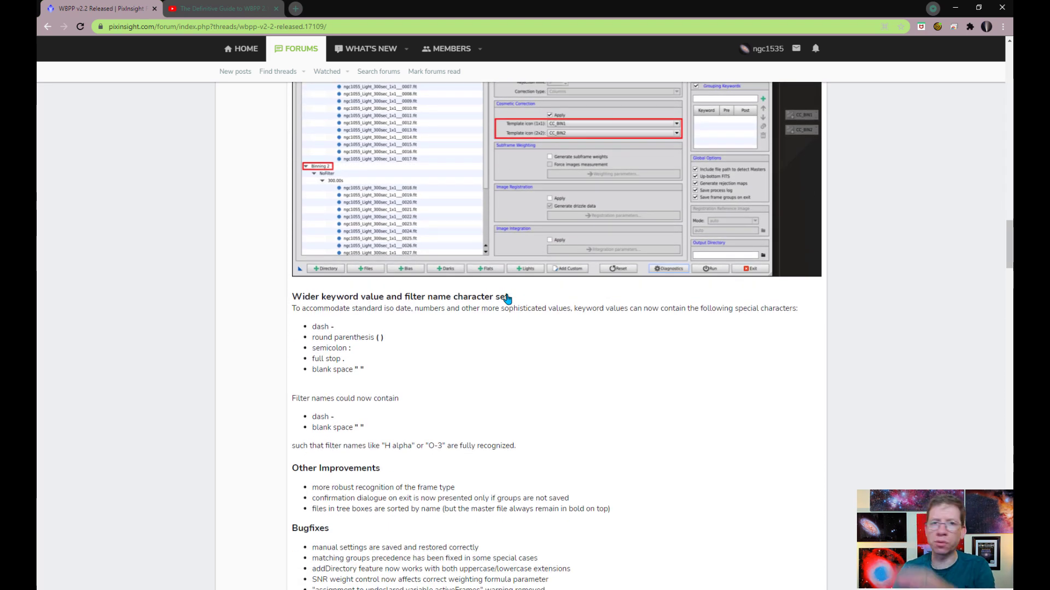
{"action": "scroll", "coordinate": [506, 298], "scroll_direction": "up", "scroll_amount": 10}
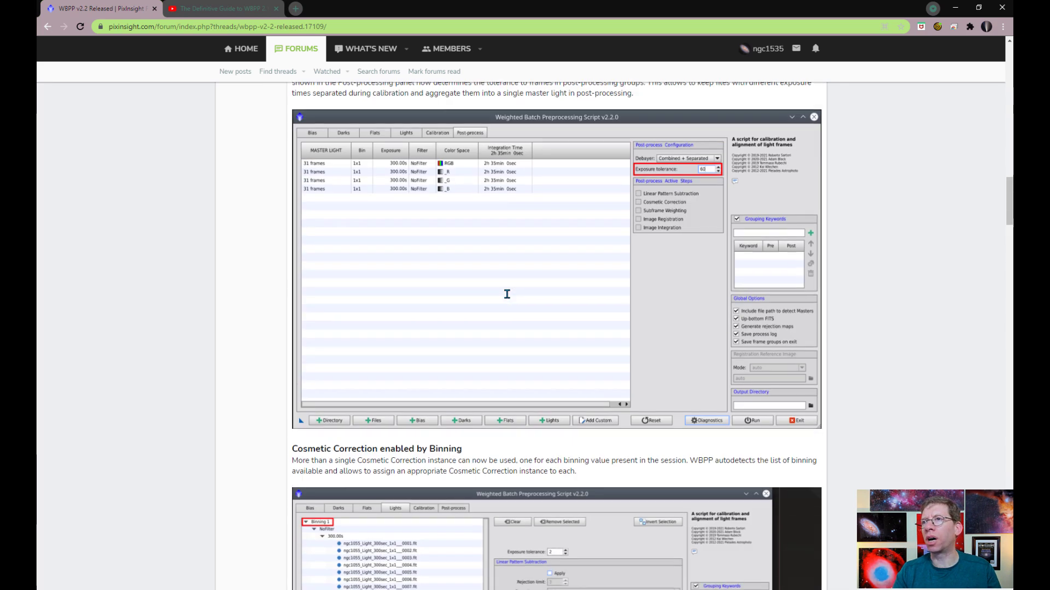
{"action": "scroll", "coordinate": [507, 296], "scroll_direction": "up", "scroll_amount": 3}
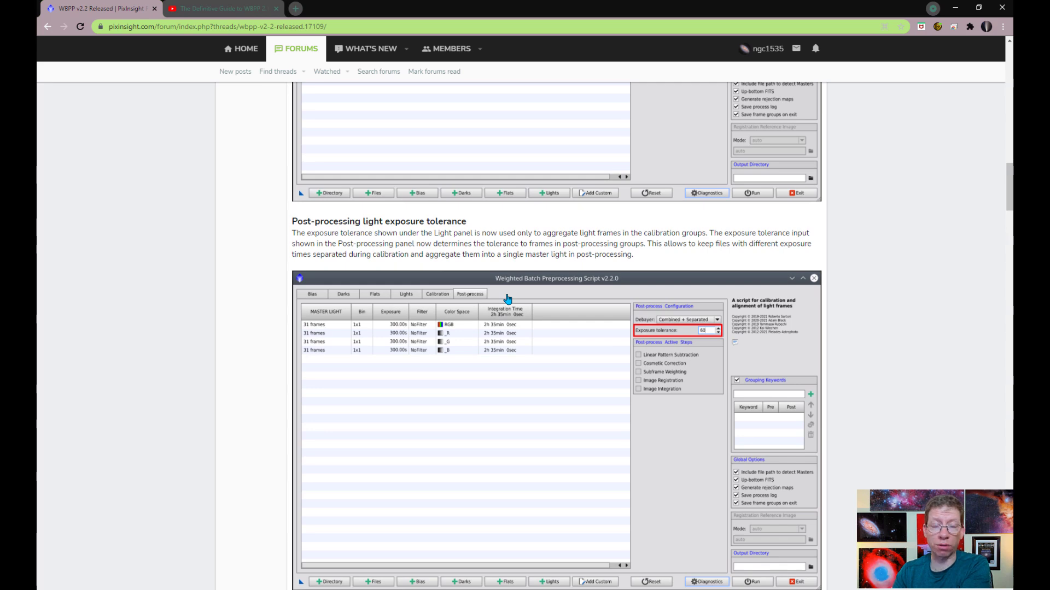
{"action": "scroll", "coordinate": [507, 299], "scroll_direction": "up", "scroll_amount": 4}
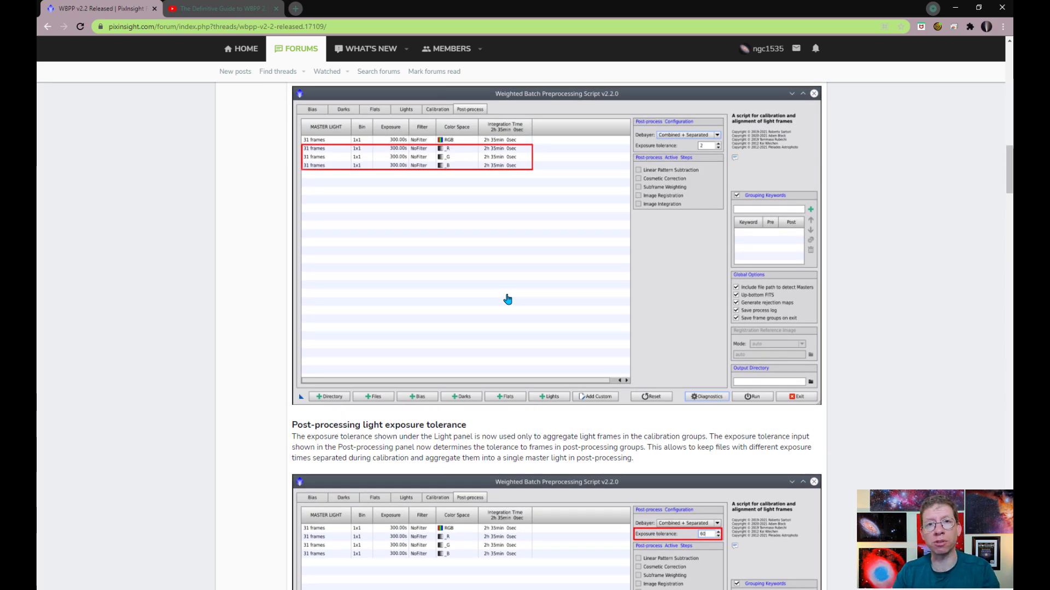
{"action": "scroll", "coordinate": [507, 299], "scroll_direction": "up", "scroll_amount": 2}
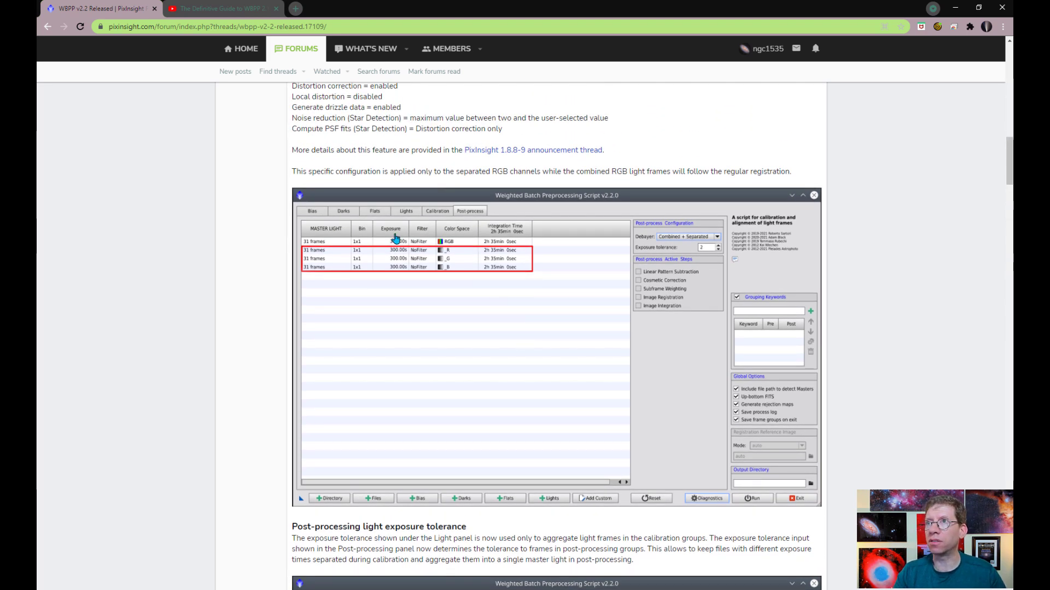
- Switch back to PixInsight and examine which master darks and flat are matched to the 300-second light frames in the calibration setup
{"action": "left_click", "coordinate": [618, 581]}
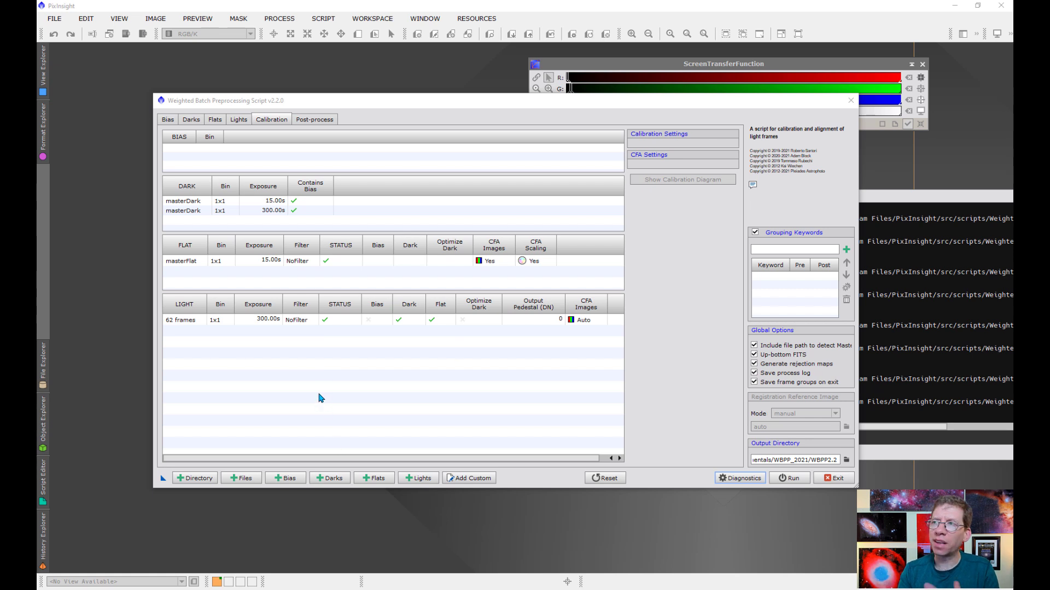
{"action": "left_click", "coordinate": [316, 321]}
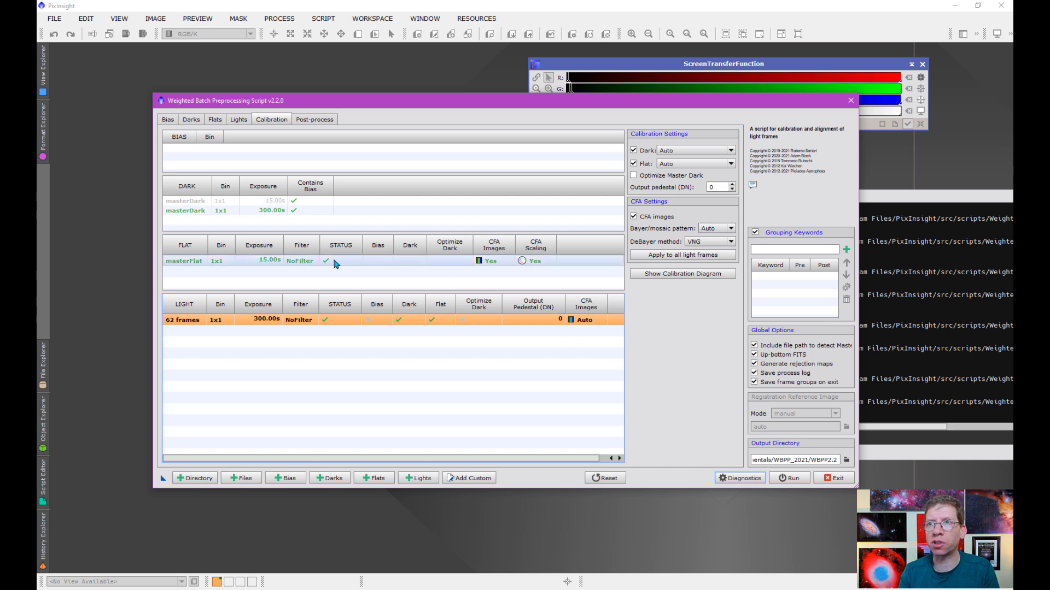
{"action": "left_click", "coordinate": [316, 262]}
{"action": "left_click", "coordinate": [329, 325]}
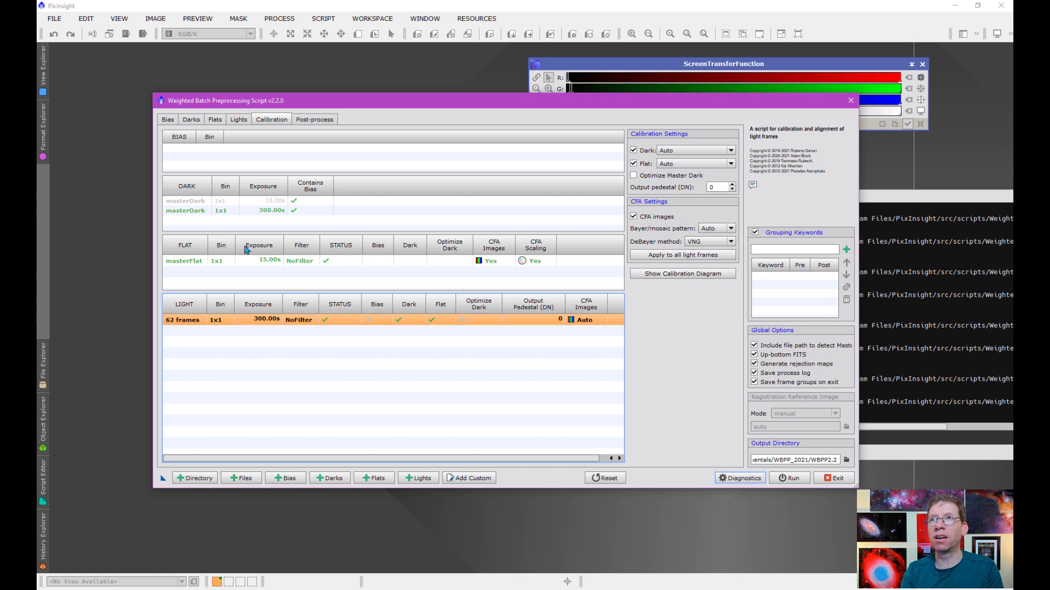
{"action": "left_click", "coordinate": [196, 202]}
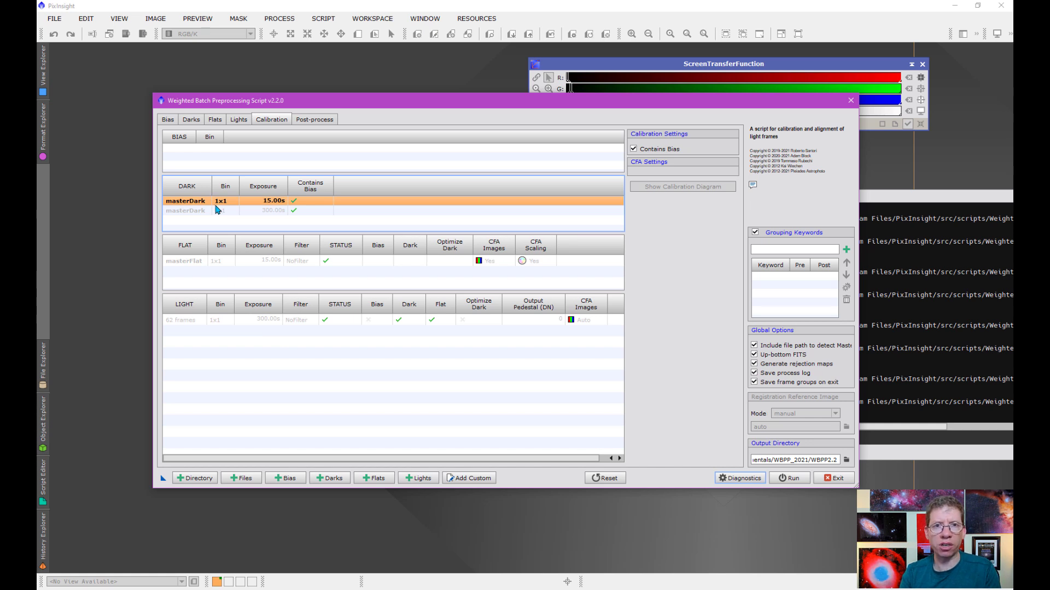
{"action": "left_click", "coordinate": [217, 261]}
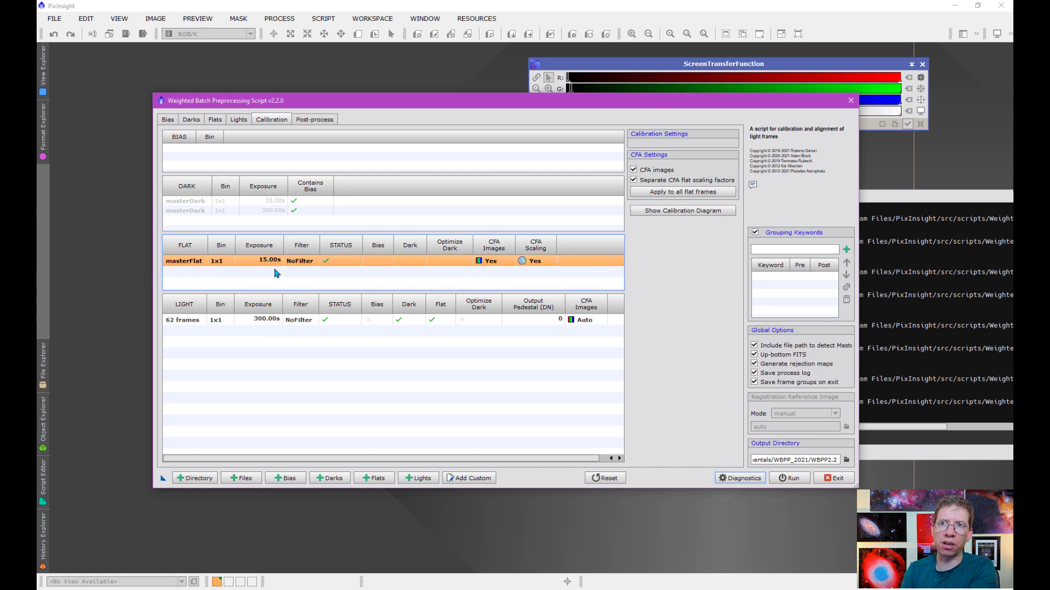
{"action": "left_click", "coordinate": [190, 212]}
{"action": "left_click", "coordinate": [205, 262]}
{"action": "left_click", "coordinate": [217, 320]}
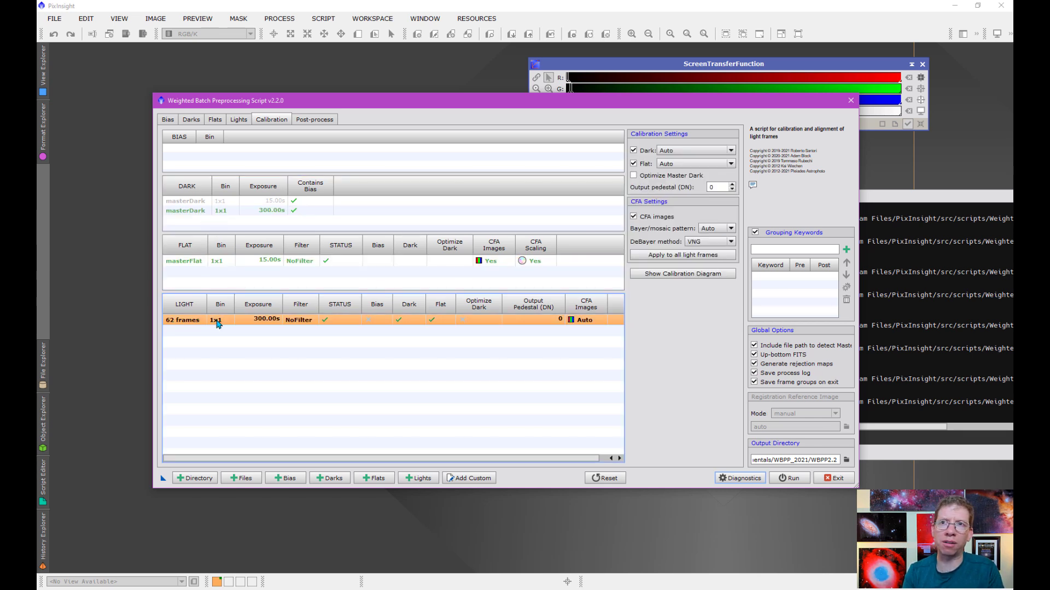
{"action": "left_click", "coordinate": [207, 201]}
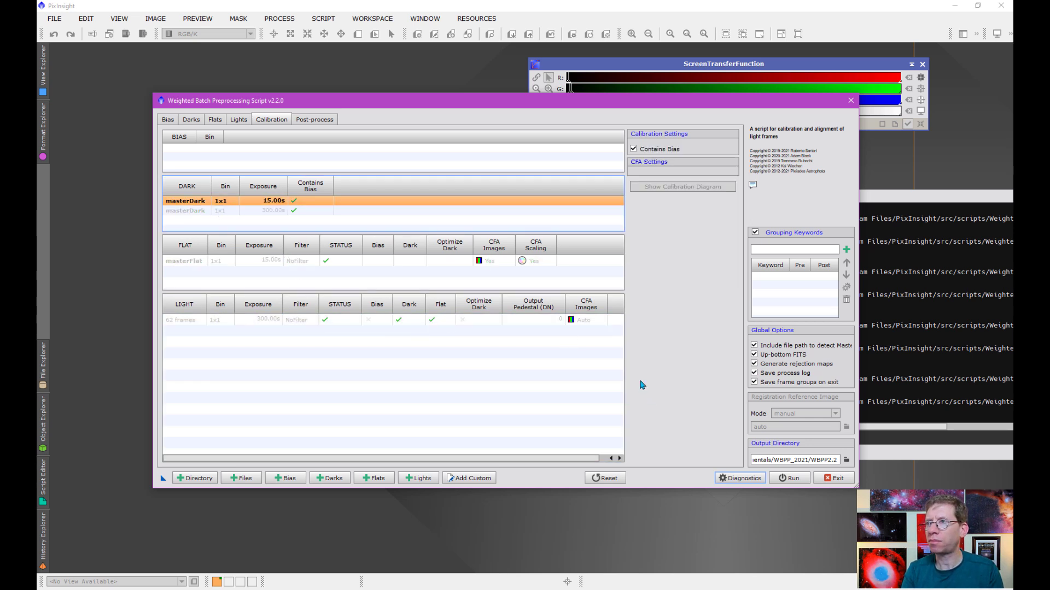
- Widen the Weighted Batch Preprocessing dialog slightly and choose VNG as the DeBayer method for the light frame group
{"action": "left_click_drag", "start_coordinate": [858, 488], "coordinate": [879, 490]}
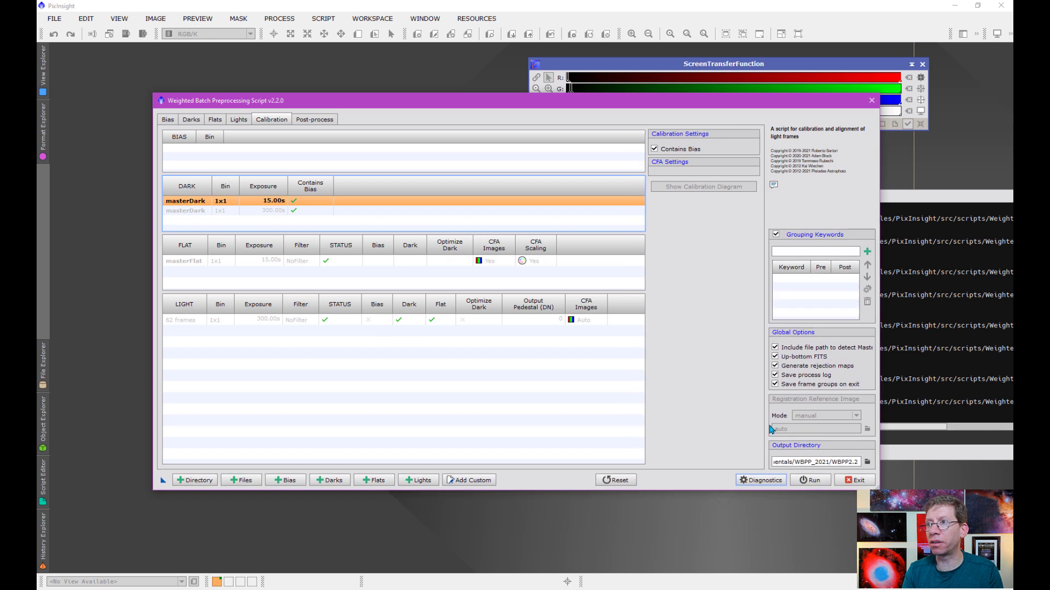
{"action": "left_click", "coordinate": [377, 321]}
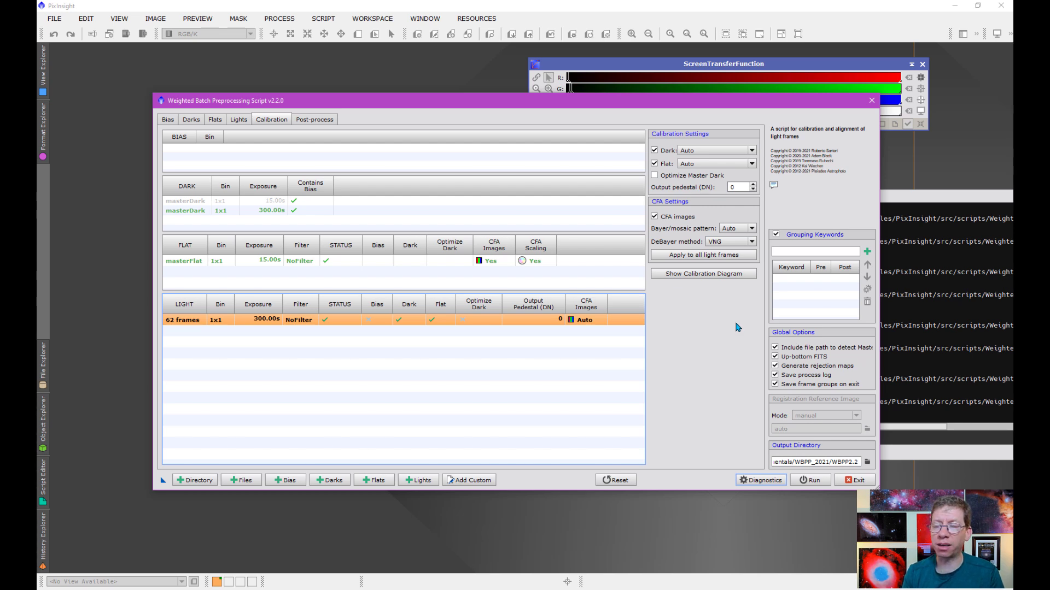
{"action": "left_click", "coordinate": [752, 242]}
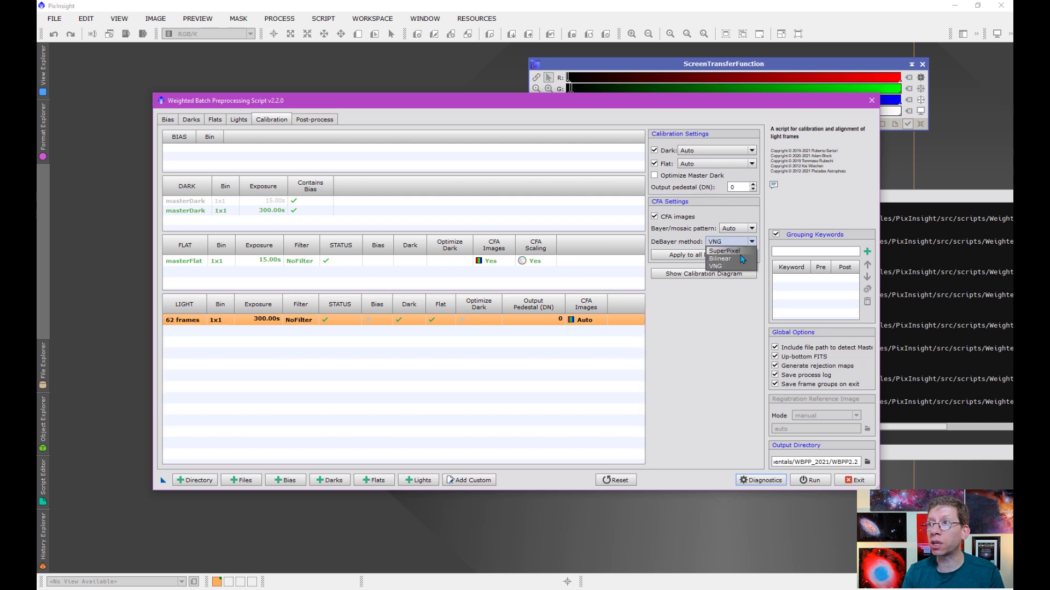
{"action": "left_click", "coordinate": [738, 266]}
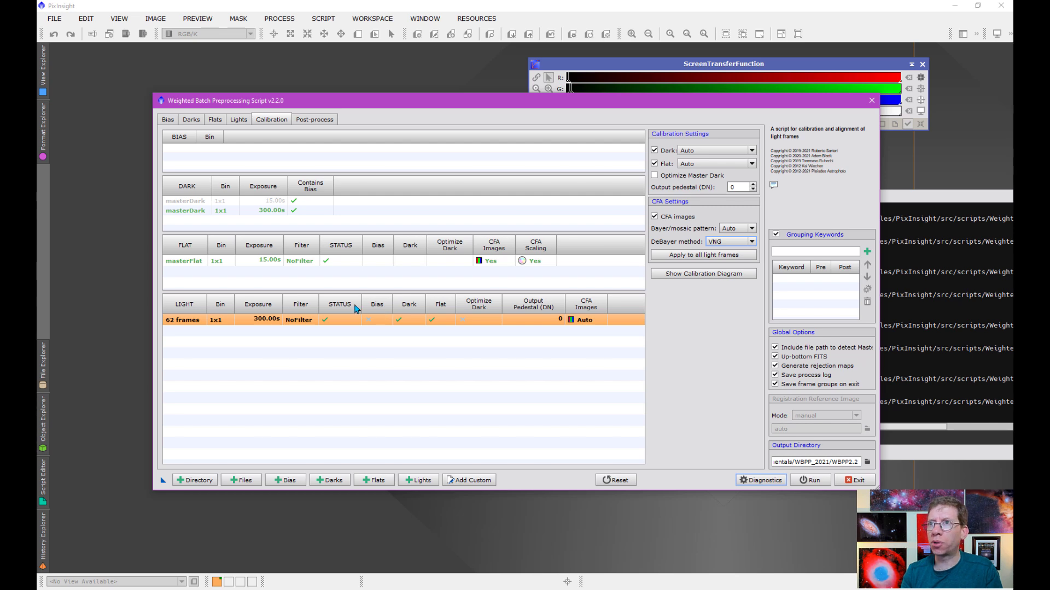
- Check the post-process setup and enable Image Registration for the light frames
{"action": "left_click", "coordinate": [316, 122]}
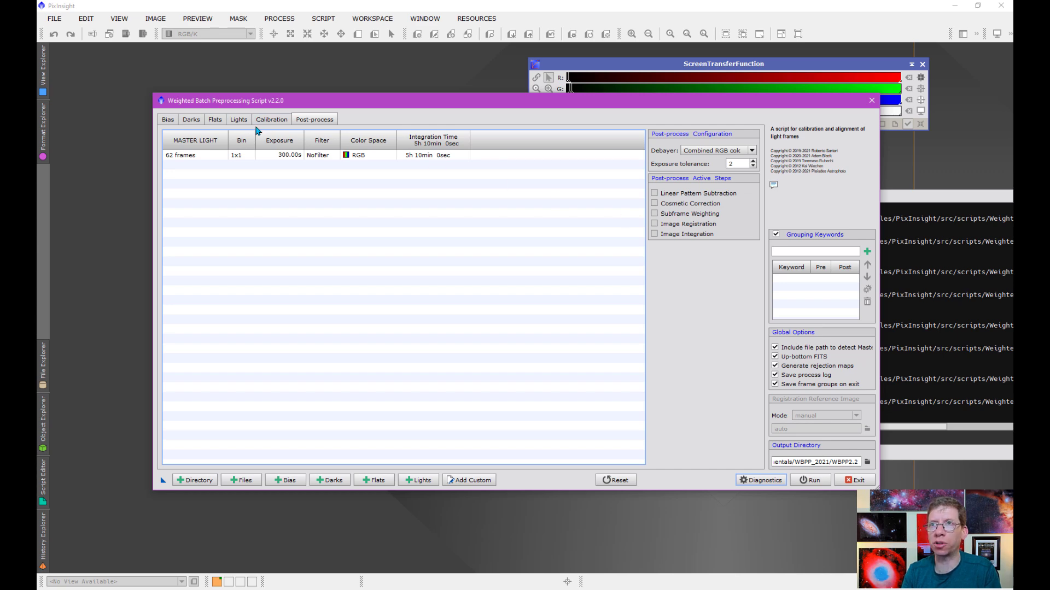
{"action": "left_click", "coordinate": [239, 121]}
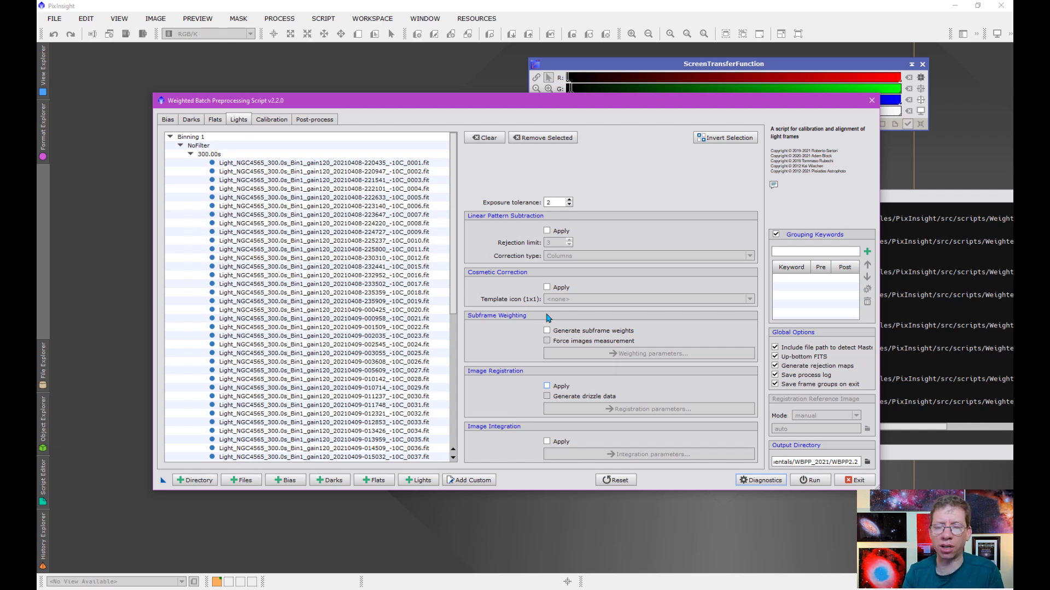
{"action": "left_click", "coordinate": [546, 386]}
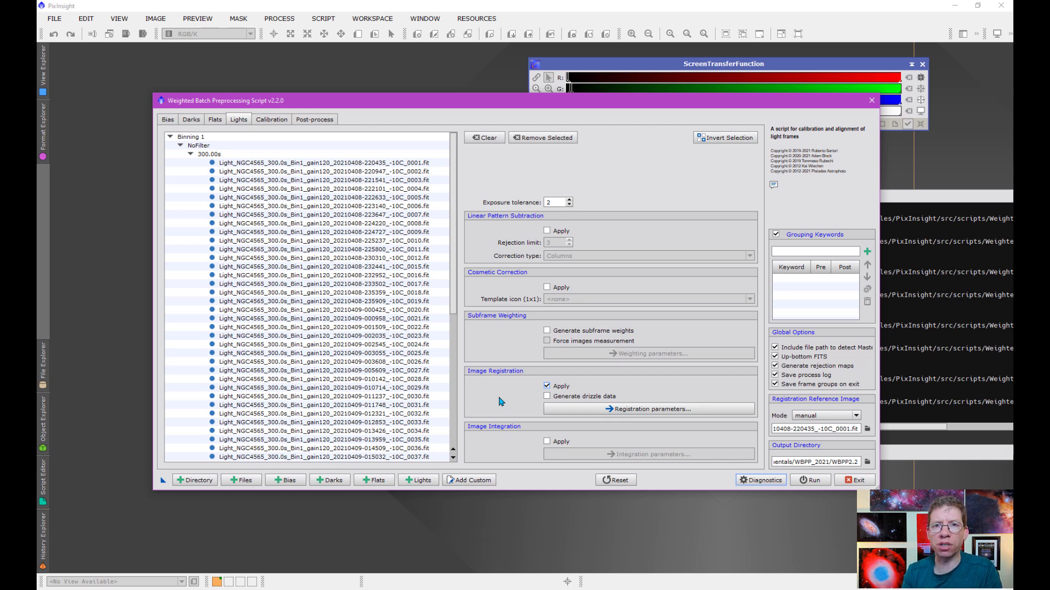
- Set the post-process Debayer mode to Separate RGB channels
{"action": "left_click", "coordinate": [330, 120]}
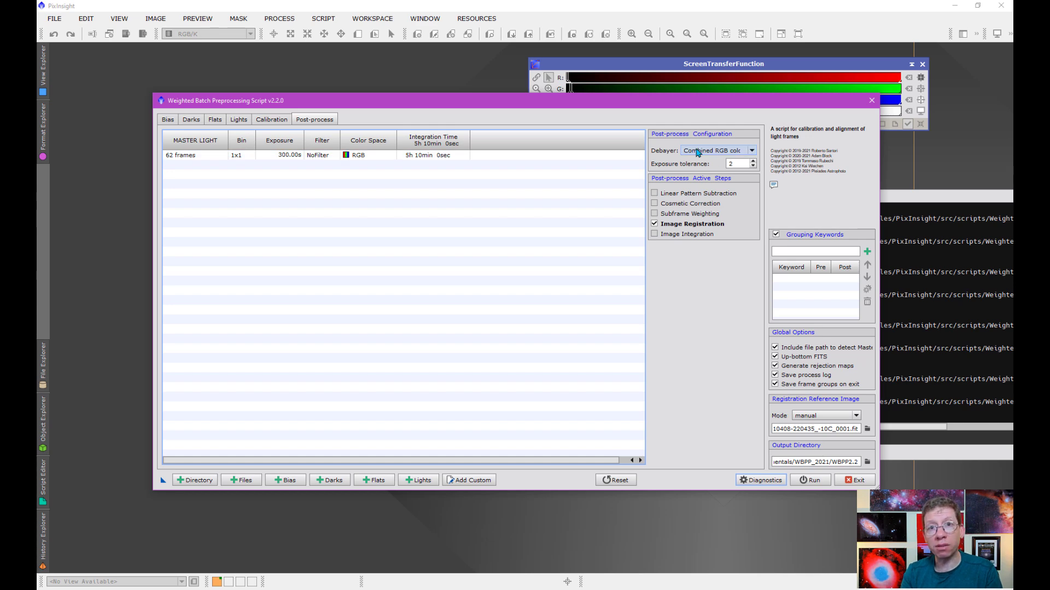
{"action": "mouse_move", "coordinate": [697, 153]}
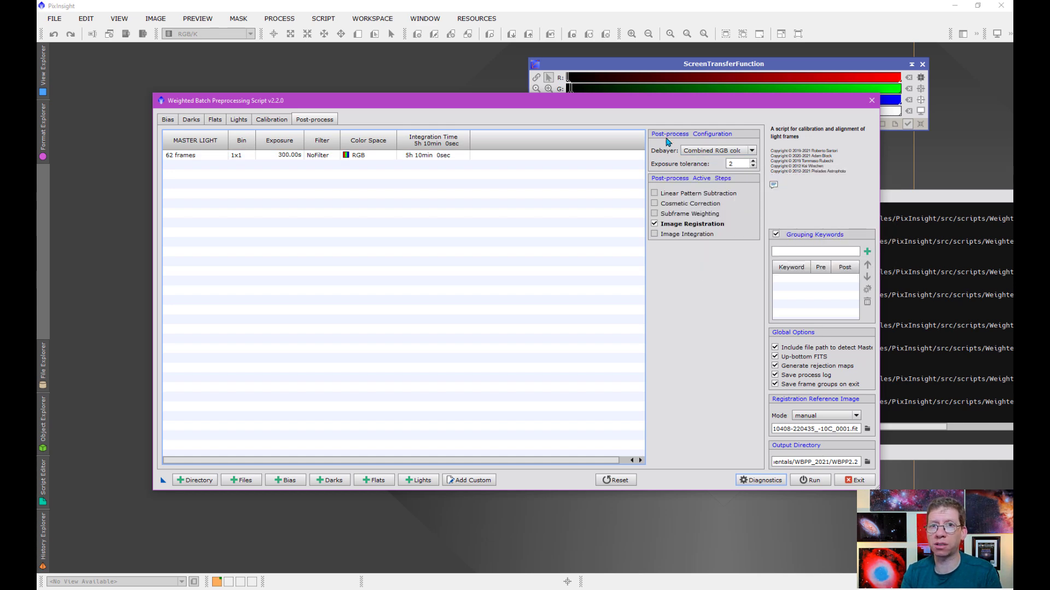
{"action": "left_click", "coordinate": [695, 151]}
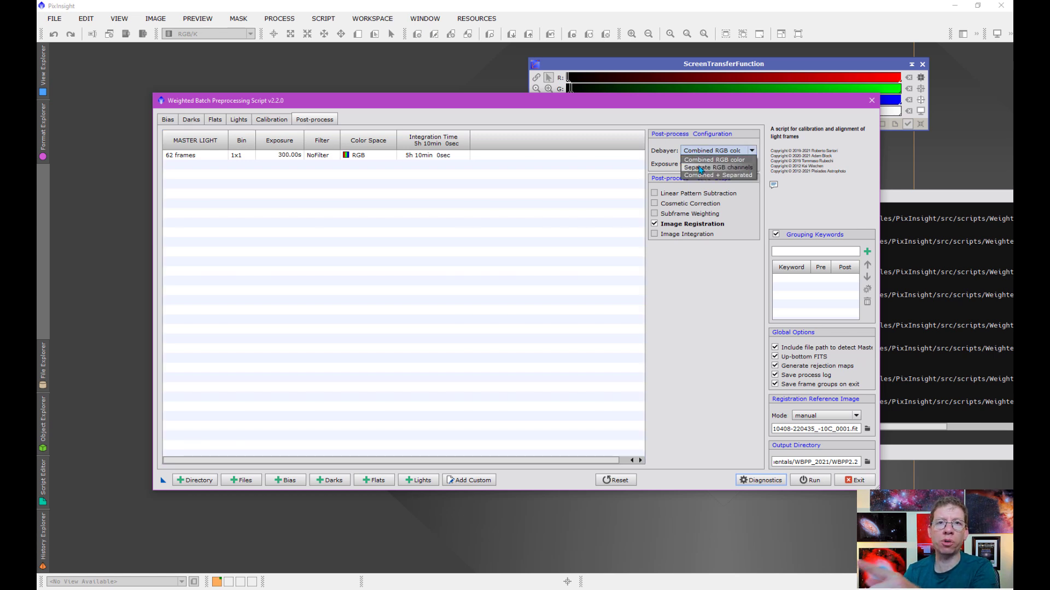
{"action": "left_click", "coordinate": [700, 168]}
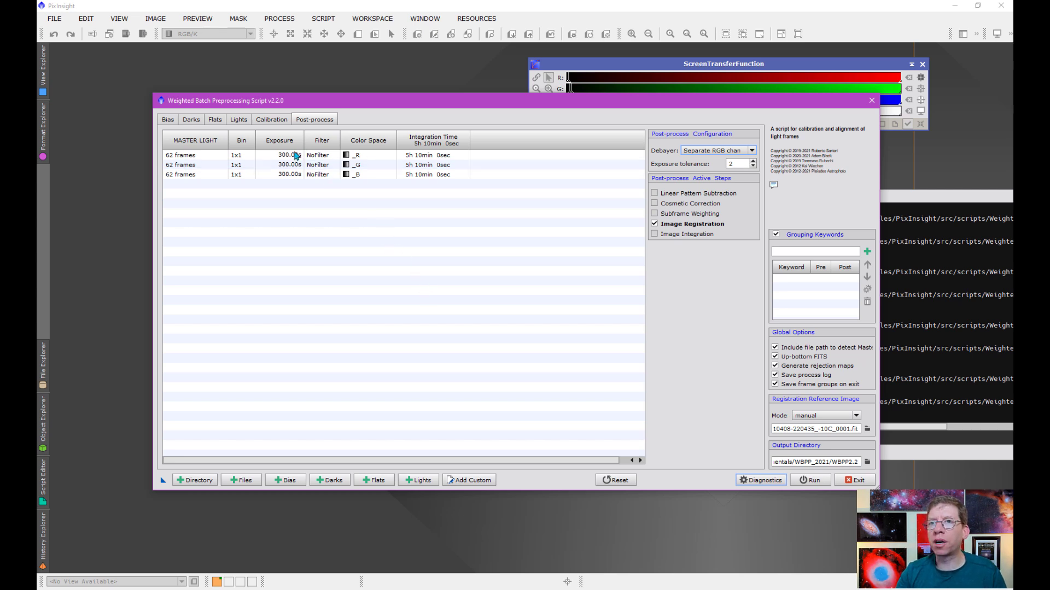
- Return to the calibration setup and check the DeBayer method options of the light frame group
{"action": "left_click", "coordinate": [78, 449]}
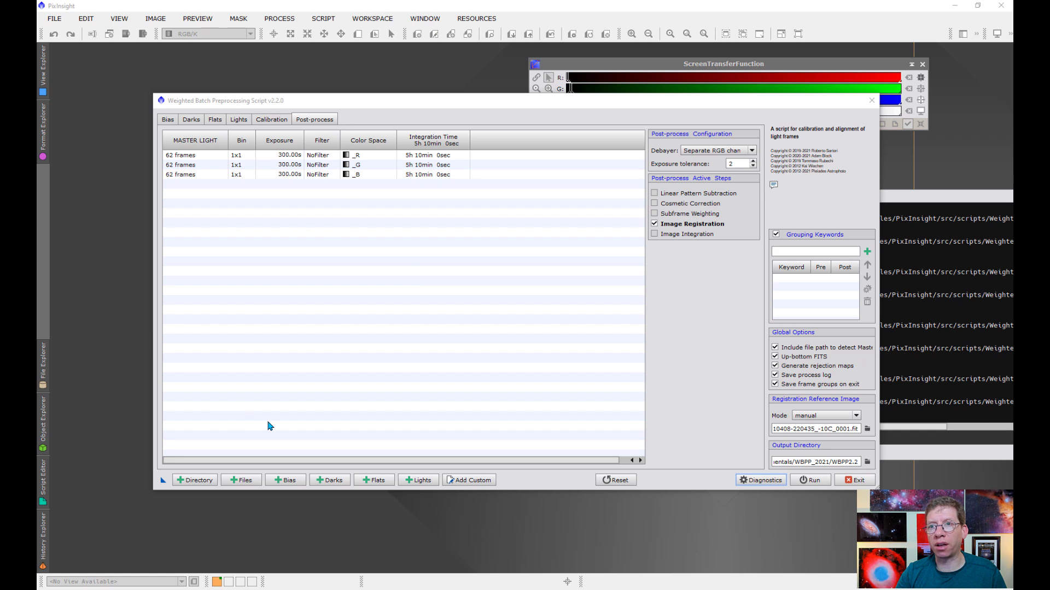
{"action": "left_click", "coordinate": [275, 120]}
{"action": "left_click", "coordinate": [315, 319]}
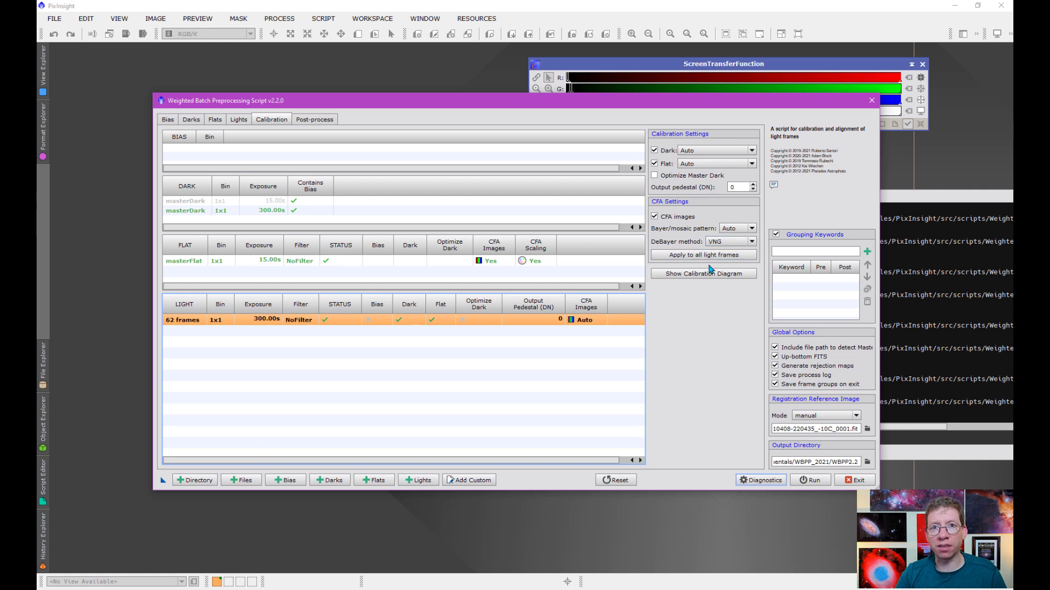
{"action": "left_click", "coordinate": [715, 242]}
{"action": "left_click", "coordinate": [719, 245]}
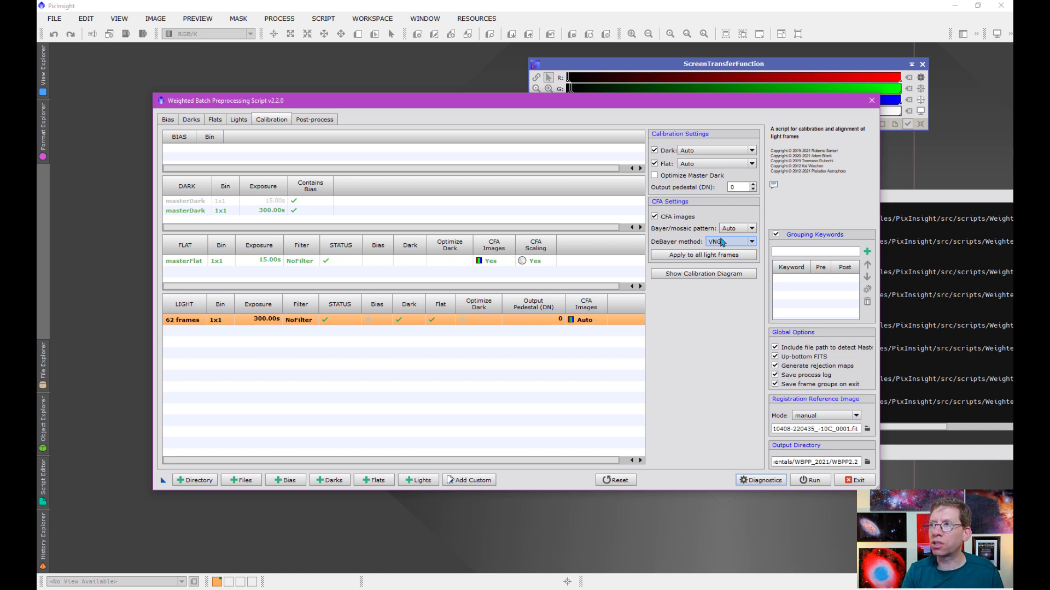
- Choose VNG as the DeBayer method for the light frame group
{"action": "left_click", "coordinate": [723, 244]}
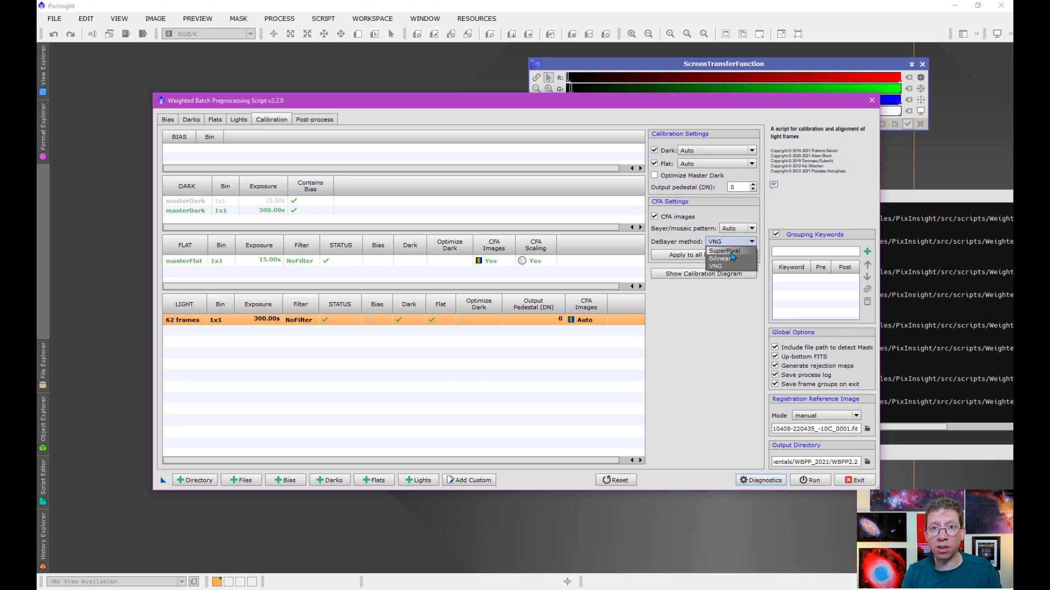
{"action": "left_click", "coordinate": [725, 268]}
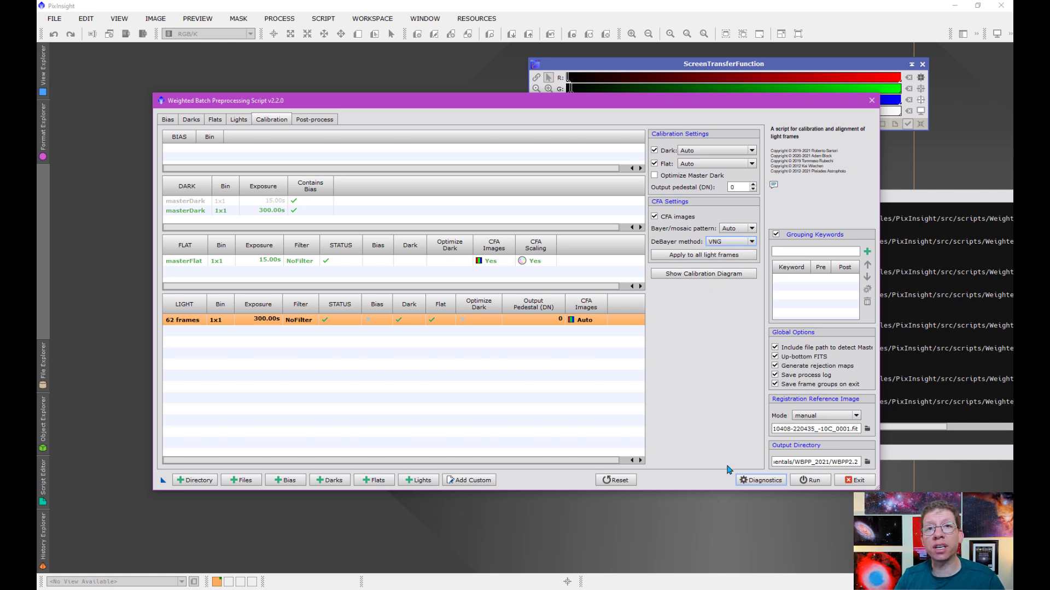
{"action": "left_click", "coordinate": [239, 120]}
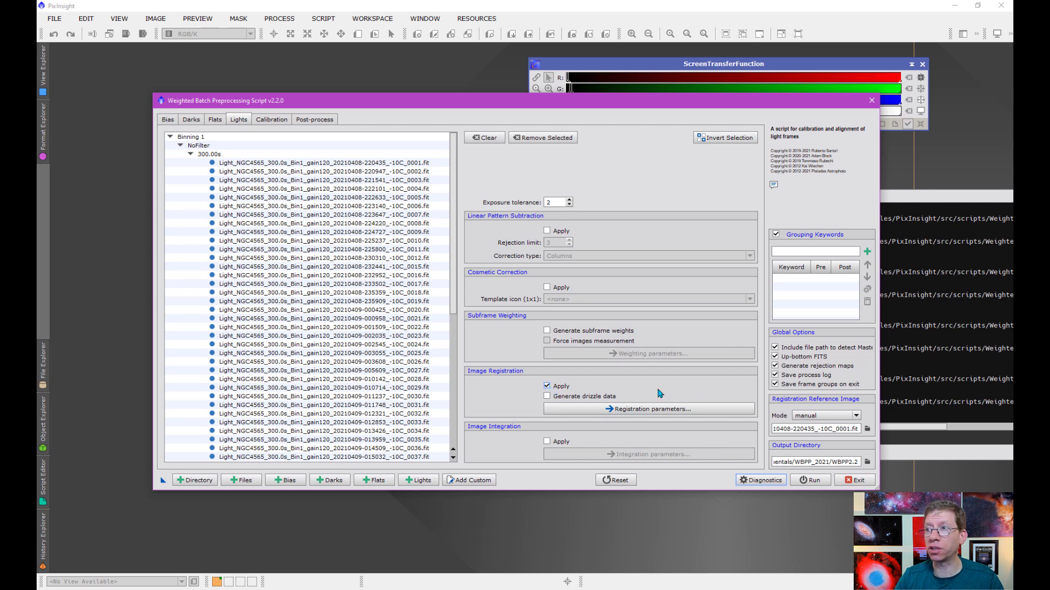
{"action": "left_click", "coordinate": [823, 416]}
{"action": "left_click", "coordinate": [824, 434]}
{"action": "left_click", "coordinate": [816, 417]}
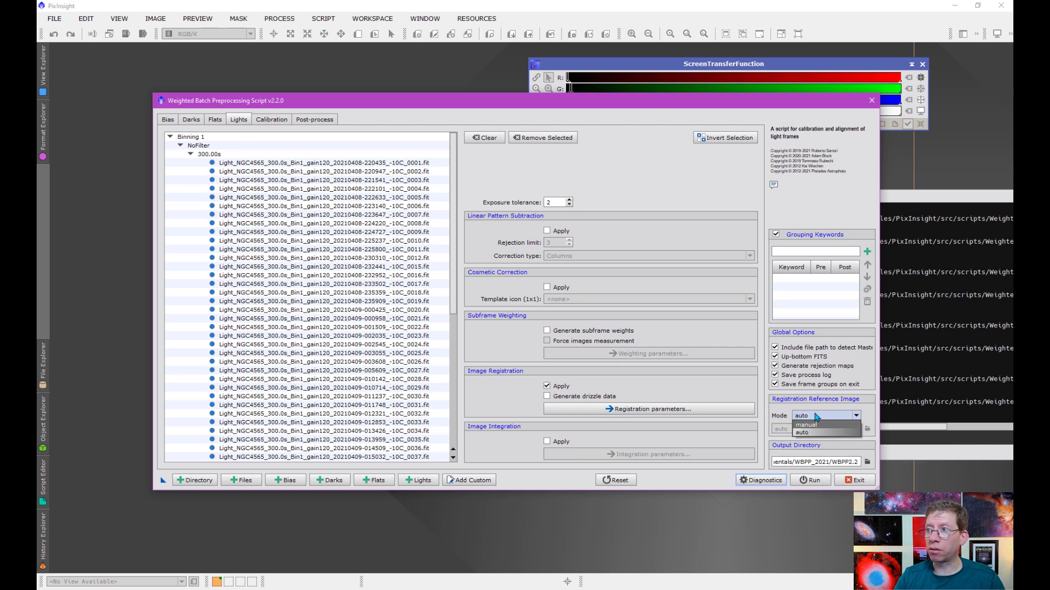
{"action": "left_click", "coordinate": [806, 425]}
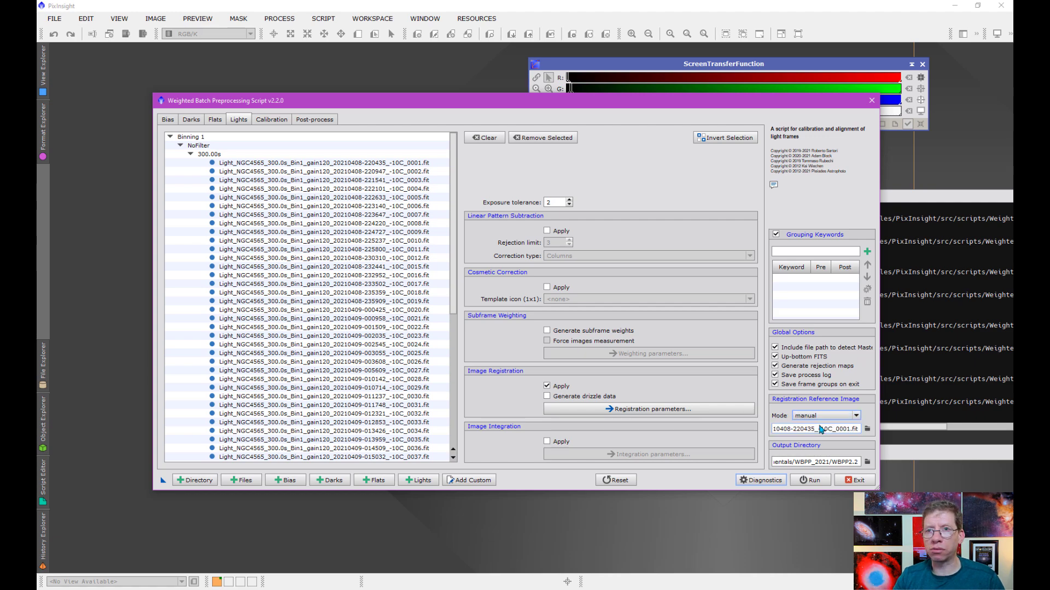
{"action": "left_click", "coordinate": [867, 430]}
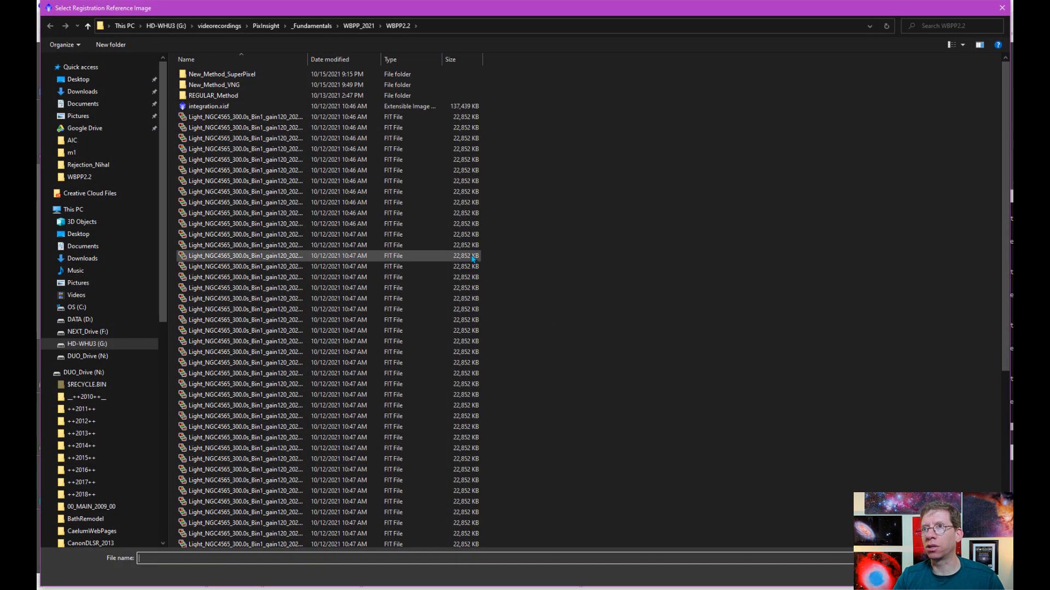
{"action": "left_click", "coordinate": [295, 118]}
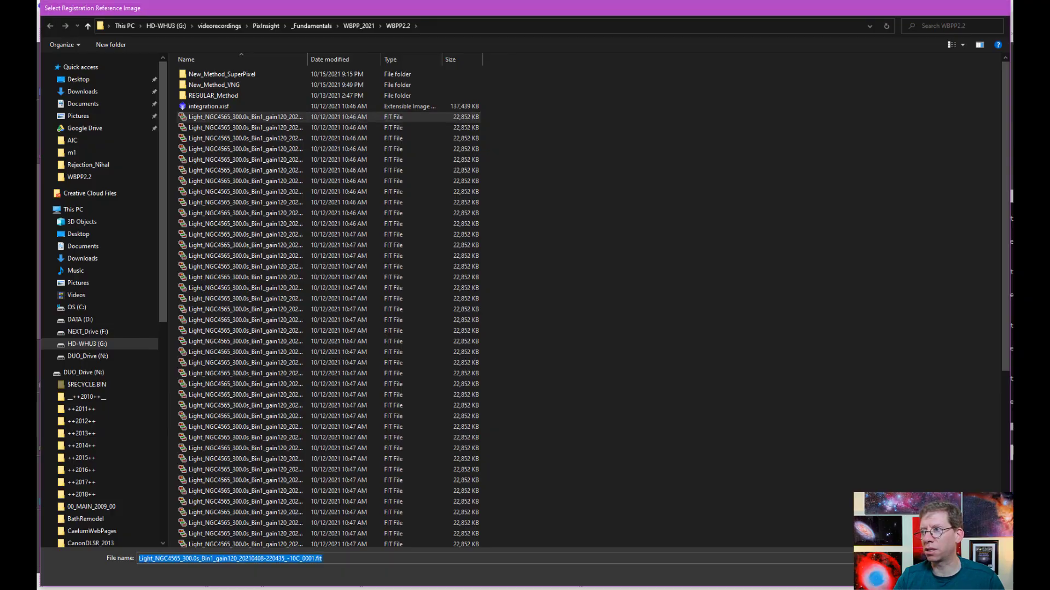
{"action": "double_click", "coordinate": [295, 117]}
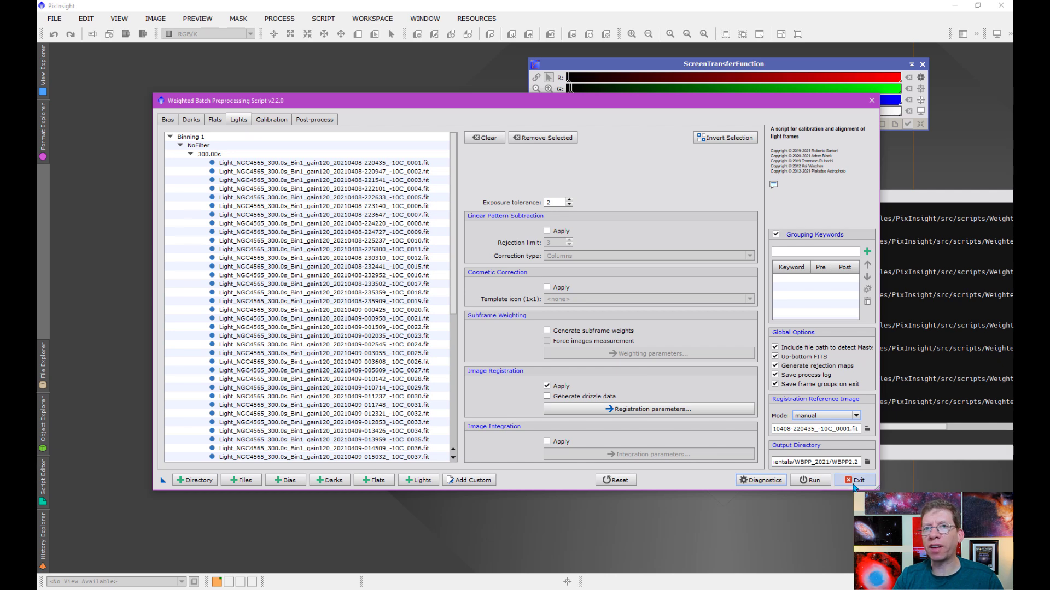
- Try Combined RGB color as the post-process Debayer mode and return it to Separate RGB channels
{"action": "left_click", "coordinate": [272, 120]}
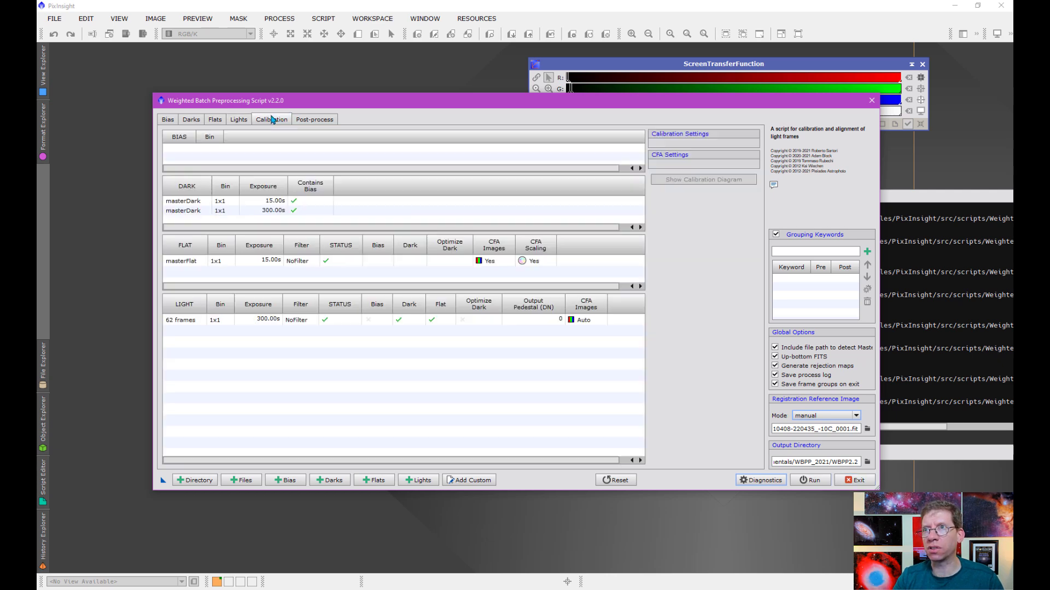
{"action": "left_click", "coordinate": [310, 121]}
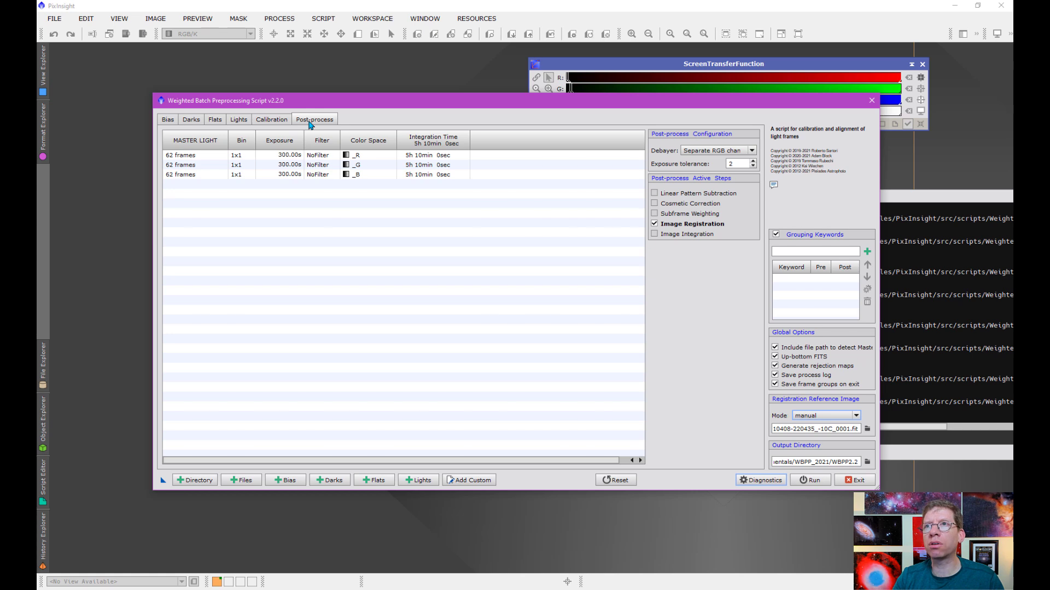
{"action": "left_click", "coordinate": [699, 150]}
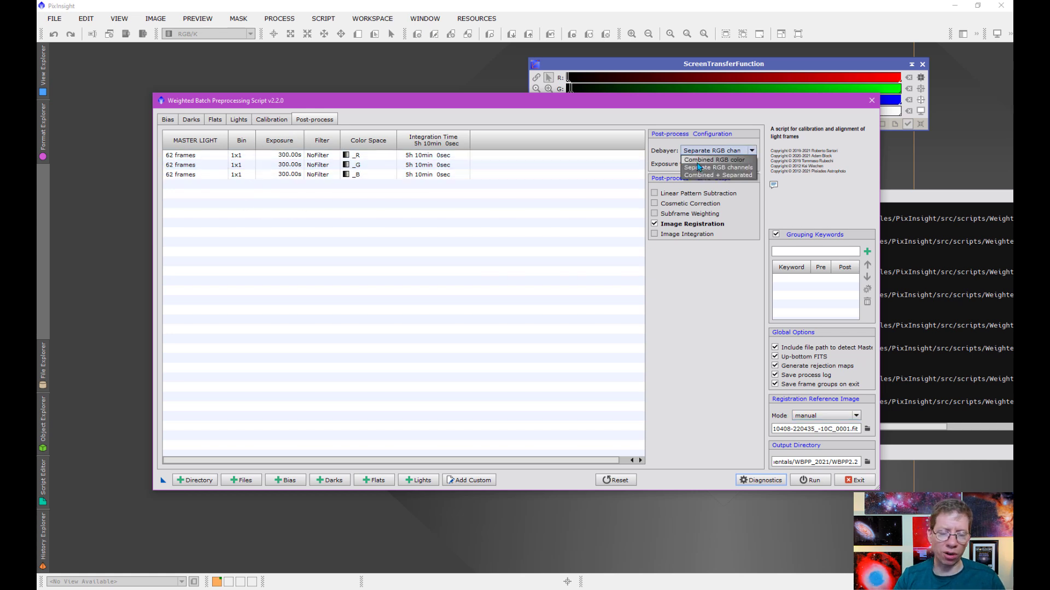
{"action": "left_click", "coordinate": [700, 159]}
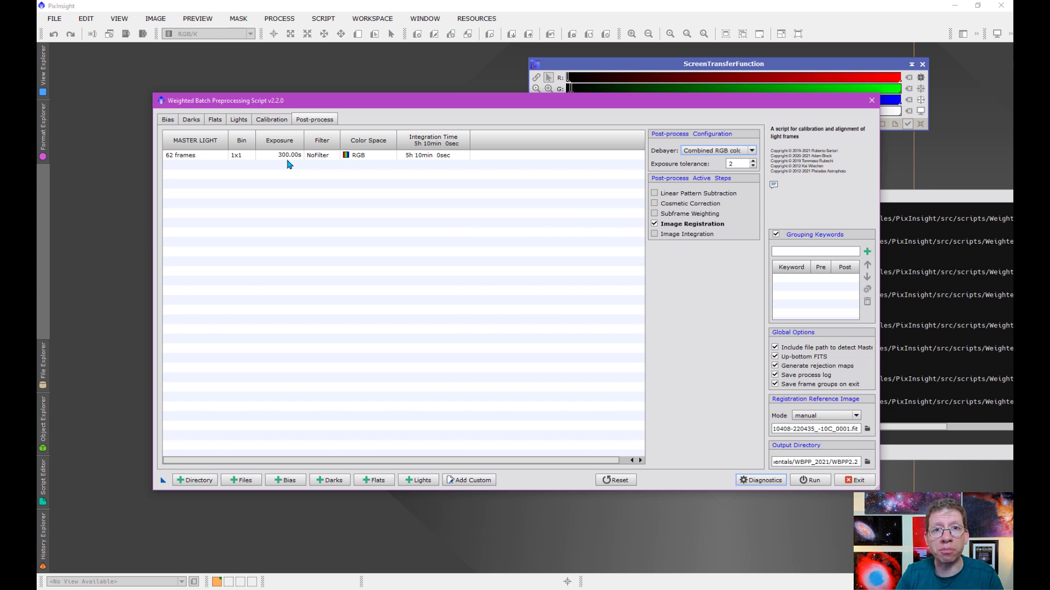
{"action": "left_click", "coordinate": [688, 152]}
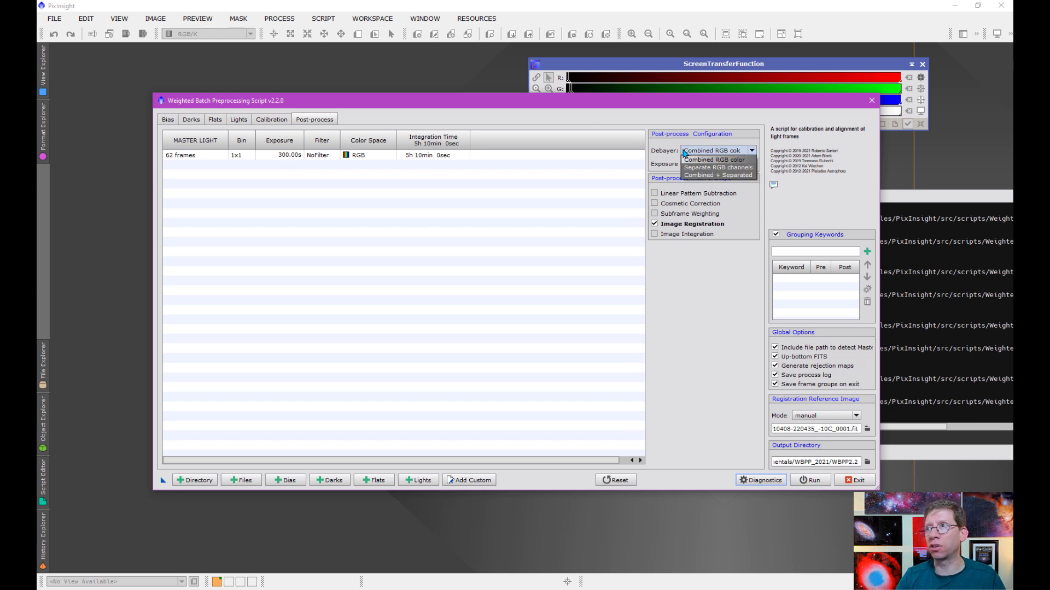
{"action": "left_click", "coordinate": [693, 167]}
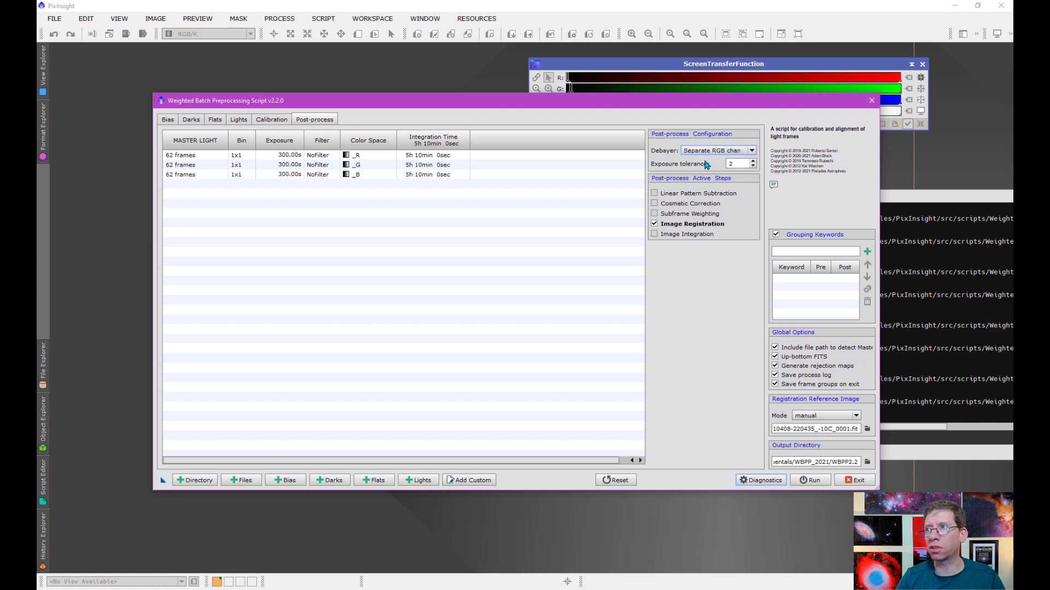
- Exit the Weighted Batch Preprocessing script without running it
{"action": "left_click", "coordinate": [700, 156]}
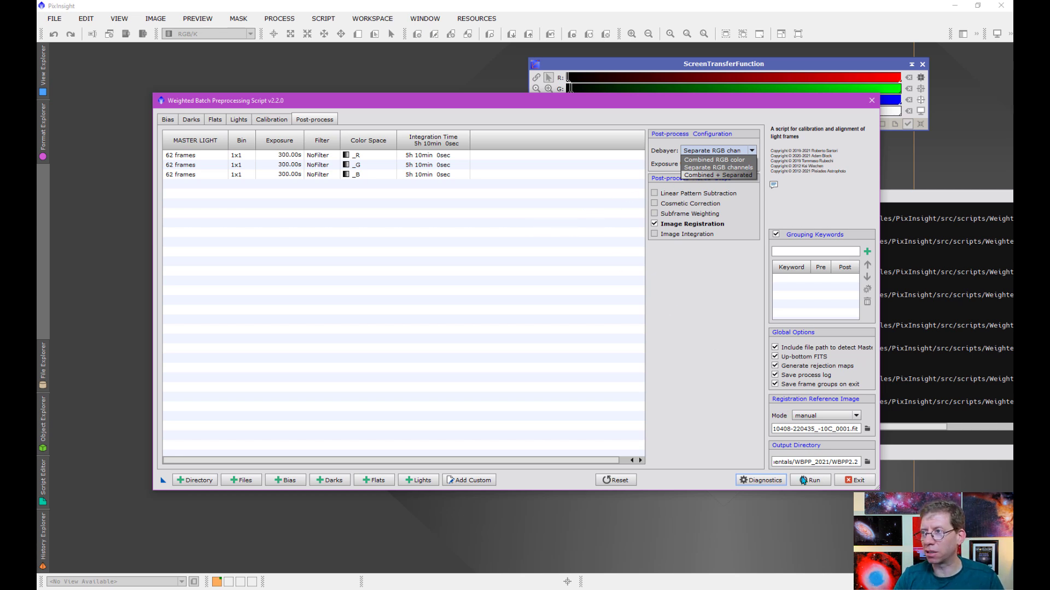
{"action": "left_click", "coordinate": [851, 483]}
{"action": "left_click", "coordinate": [852, 484]}
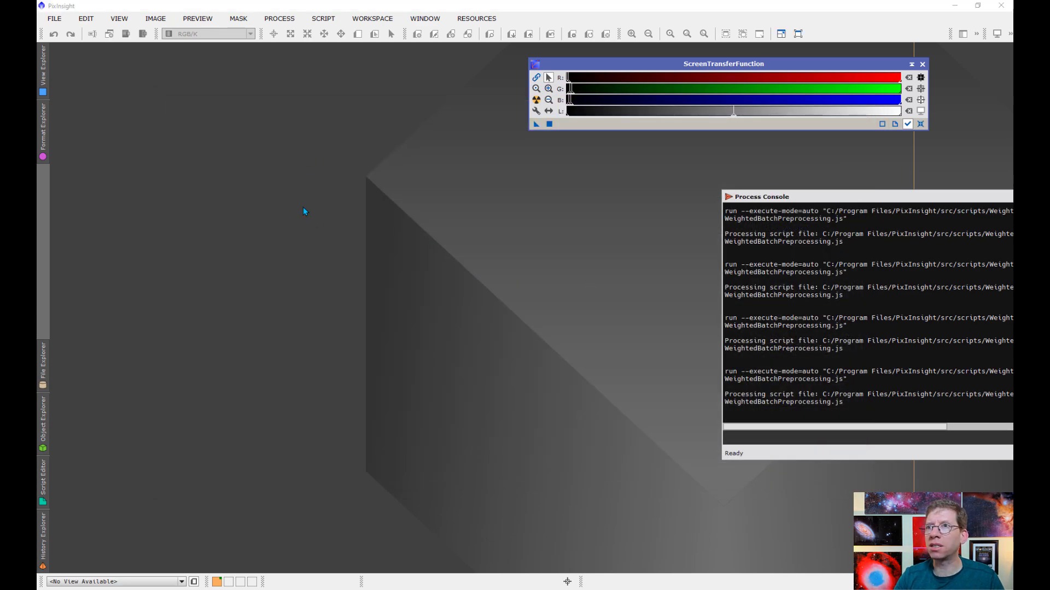
- Browse for images to open and examine the debayered NoFilter_CFA light frames of REGULAR_Method in the WBPP2.2 folder
{"action": "double_click", "coordinate": [305, 212]}
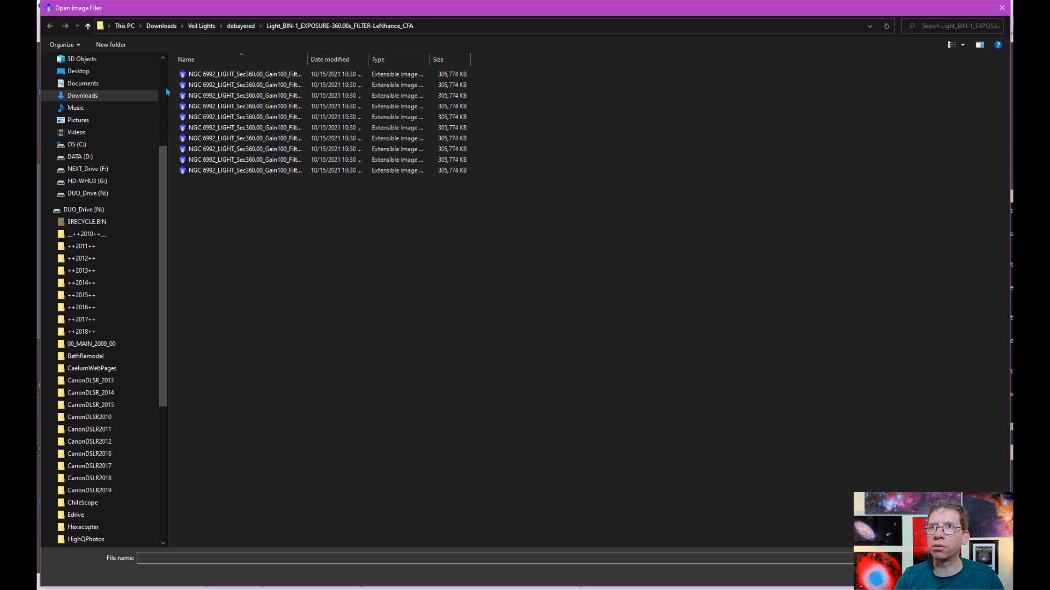
{"action": "scroll", "coordinate": [133, 166], "scroll_direction": "up", "scroll_amount": 5}
{"action": "left_click", "coordinate": [125, 176]}
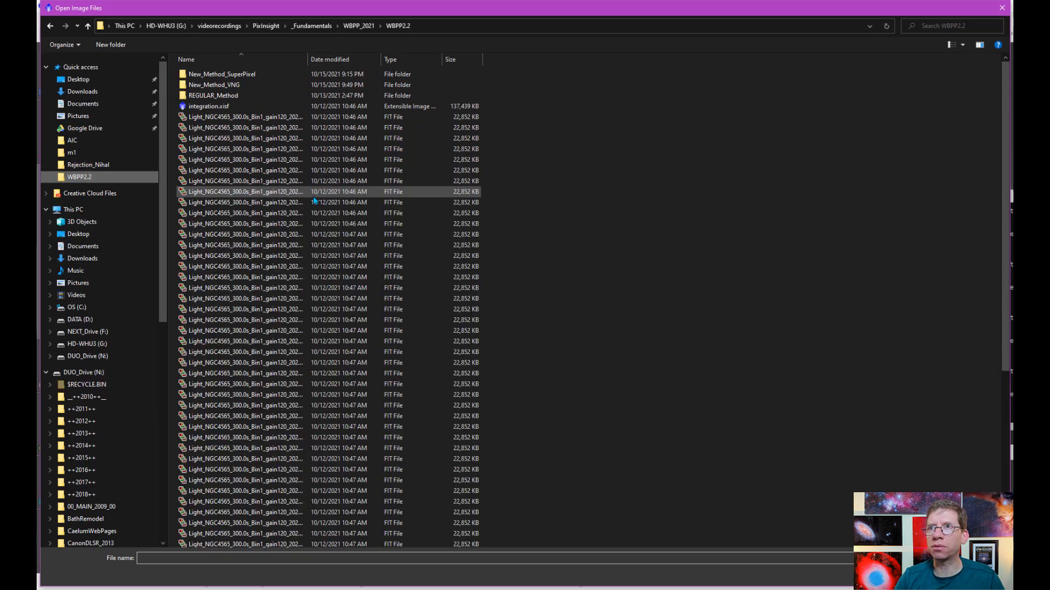
{"action": "double_click", "coordinate": [225, 97]}
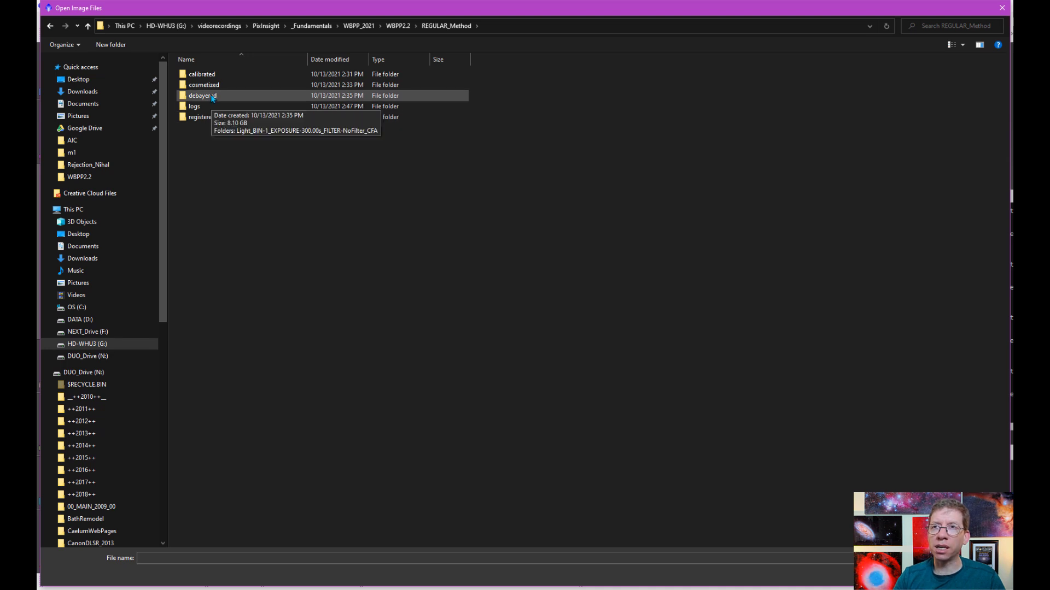
{"action": "double_click", "coordinate": [214, 96]}
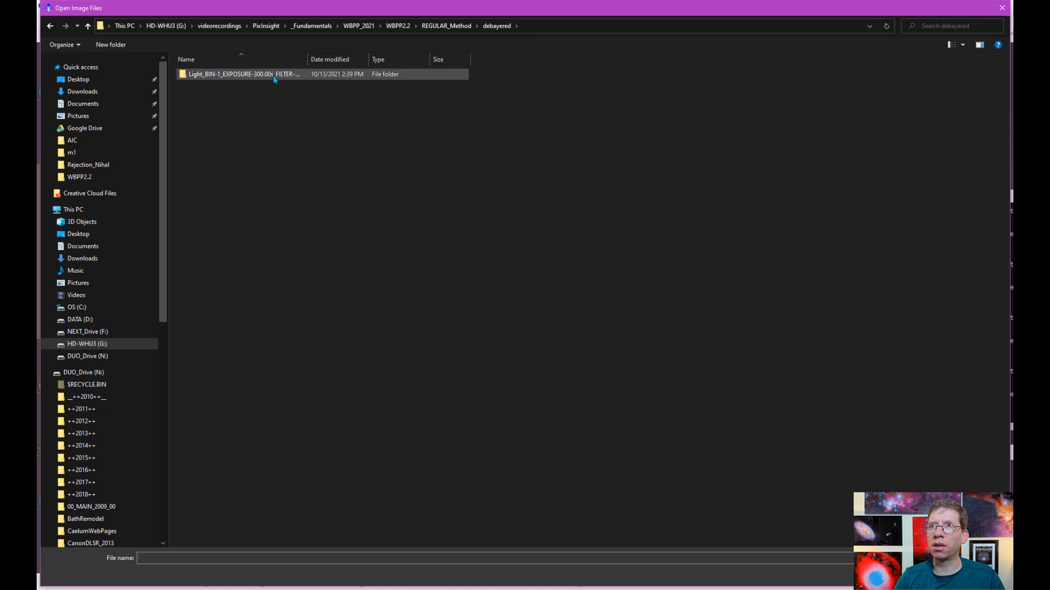
{"action": "left_click", "coordinate": [239, 77]}
{"action": "double_click", "coordinate": [239, 78]}
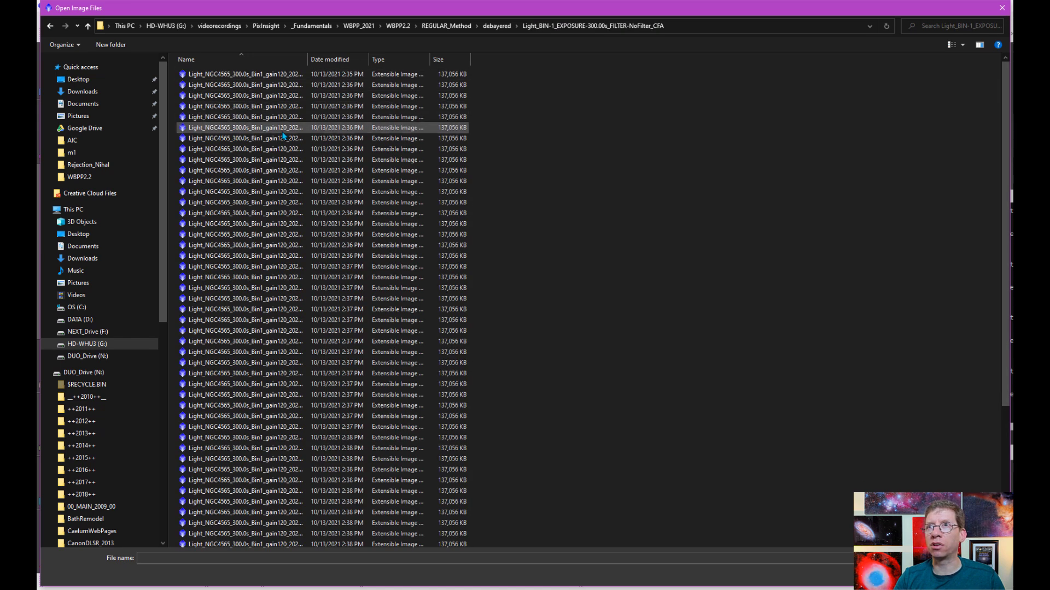
{"action": "scroll", "coordinate": [316, 198], "scroll_direction": "down", "scroll_amount": 3}
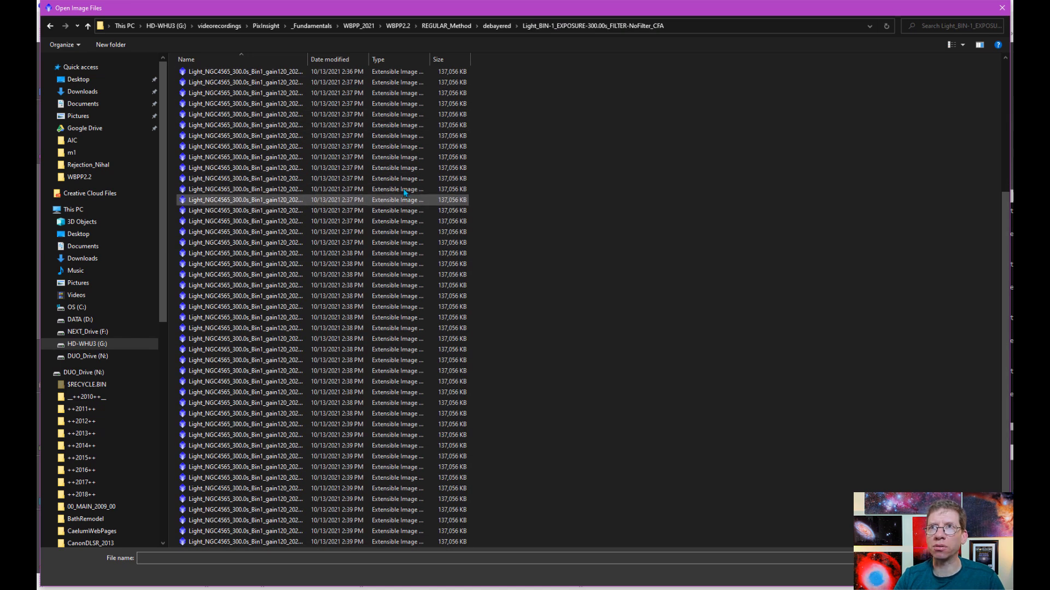
- Examine the full names and sizes of the registered green-channel frames in the New_Method_VNG folder
{"action": "left_click", "coordinate": [498, 26]}
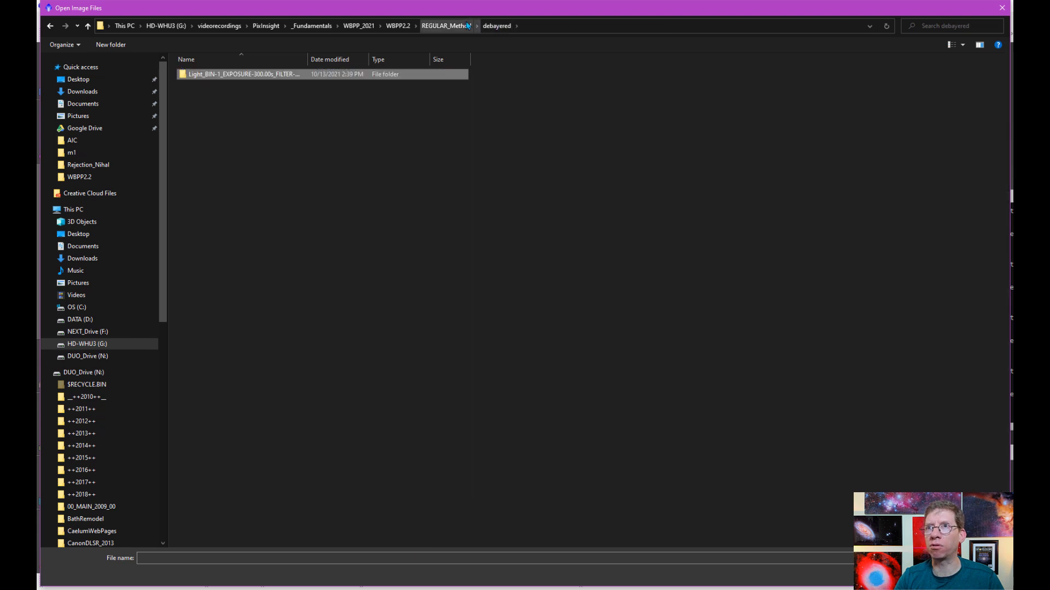
{"action": "left_click", "coordinate": [463, 27]}
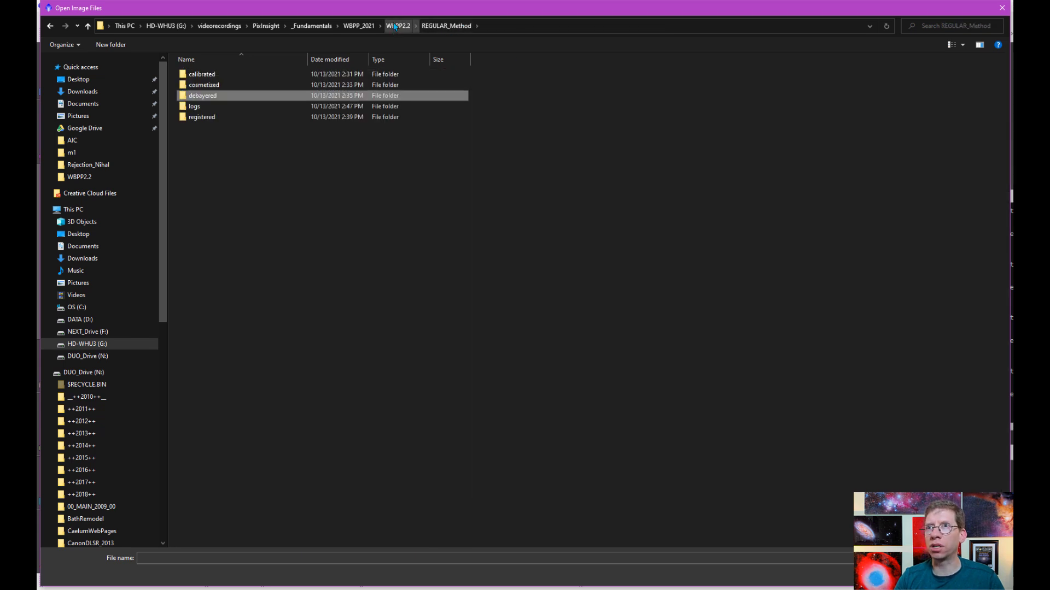
{"action": "left_click", "coordinate": [395, 27]}
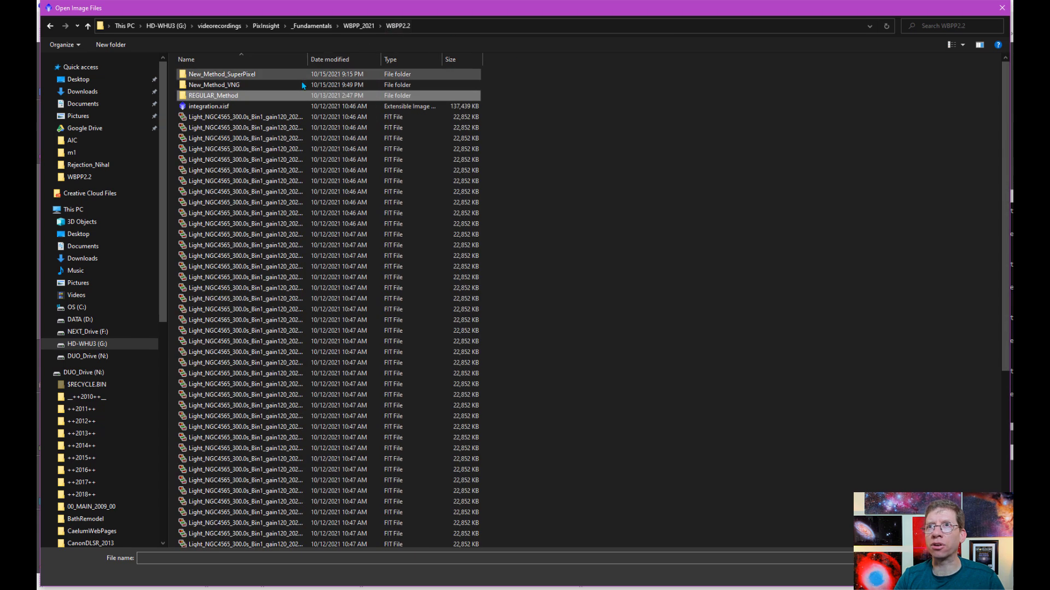
{"action": "double_click", "coordinate": [222, 86]}
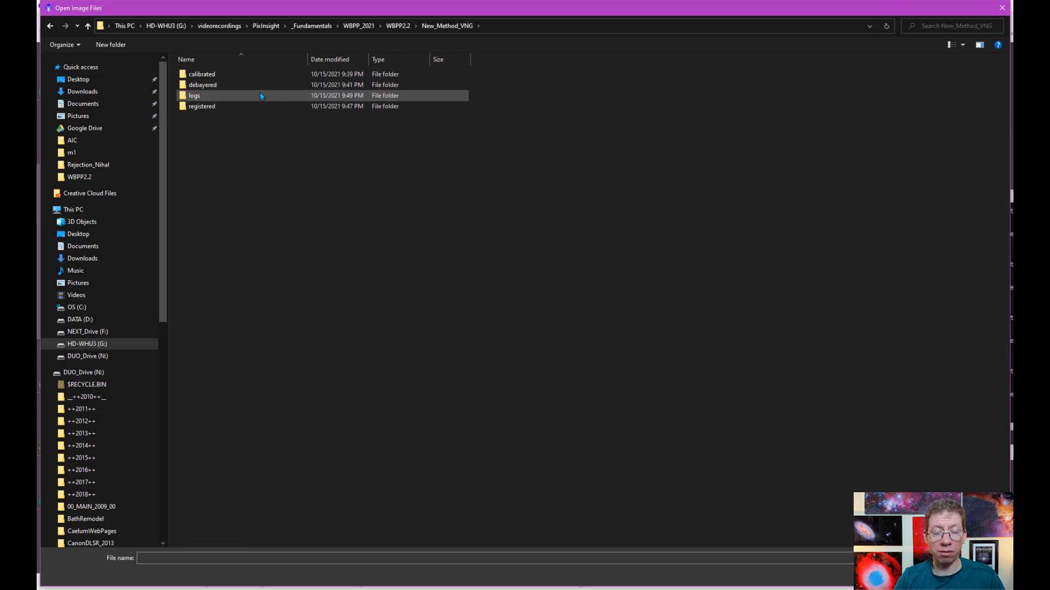
{"action": "double_click", "coordinate": [226, 106]}
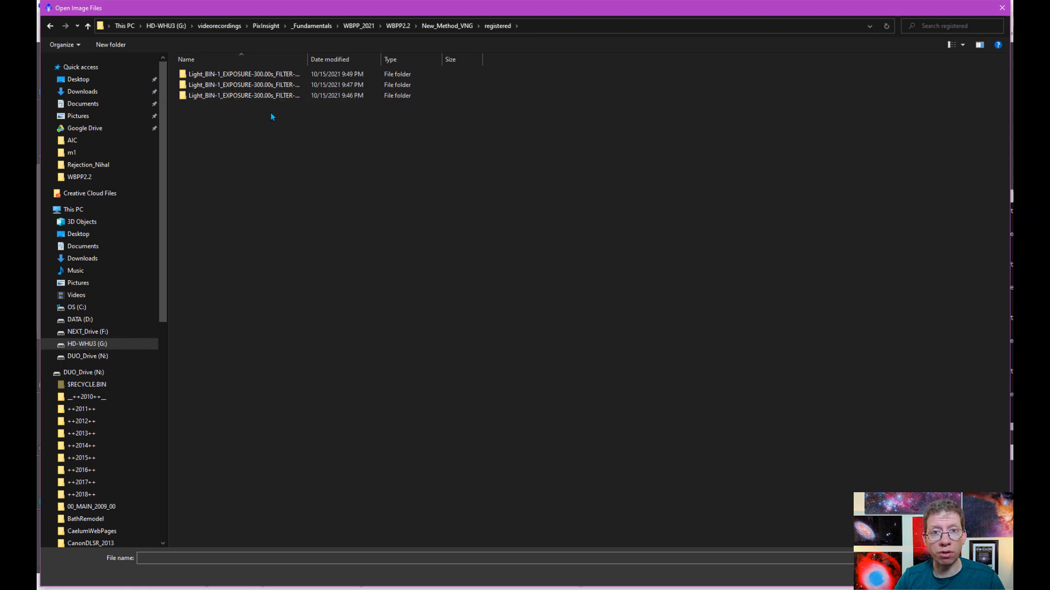
{"action": "double_click", "coordinate": [262, 87]}
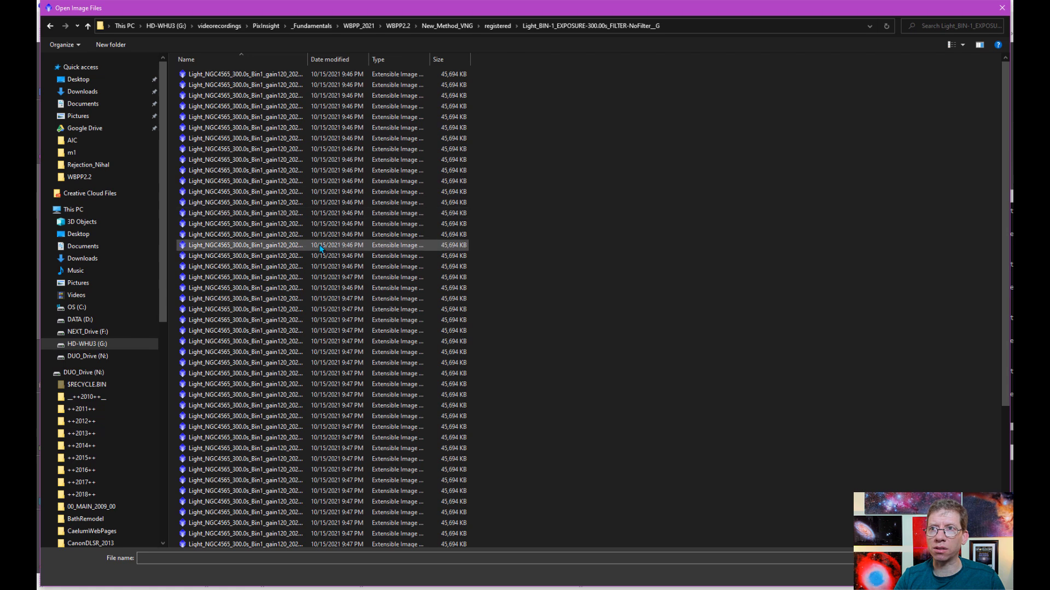
{"action": "double_click", "coordinate": [307, 57]}
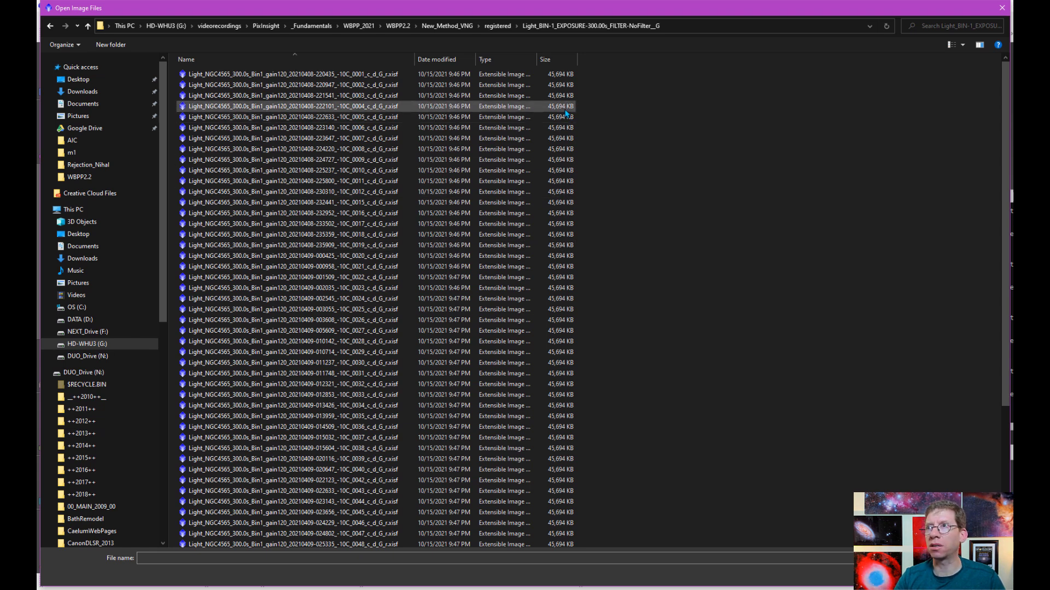
- Examine the full names and sizes of the registered blue-channel frames in the New_Method_SuperPixel folder
{"action": "left_click", "coordinate": [496, 27]}
{"action": "left_click", "coordinate": [465, 28]}
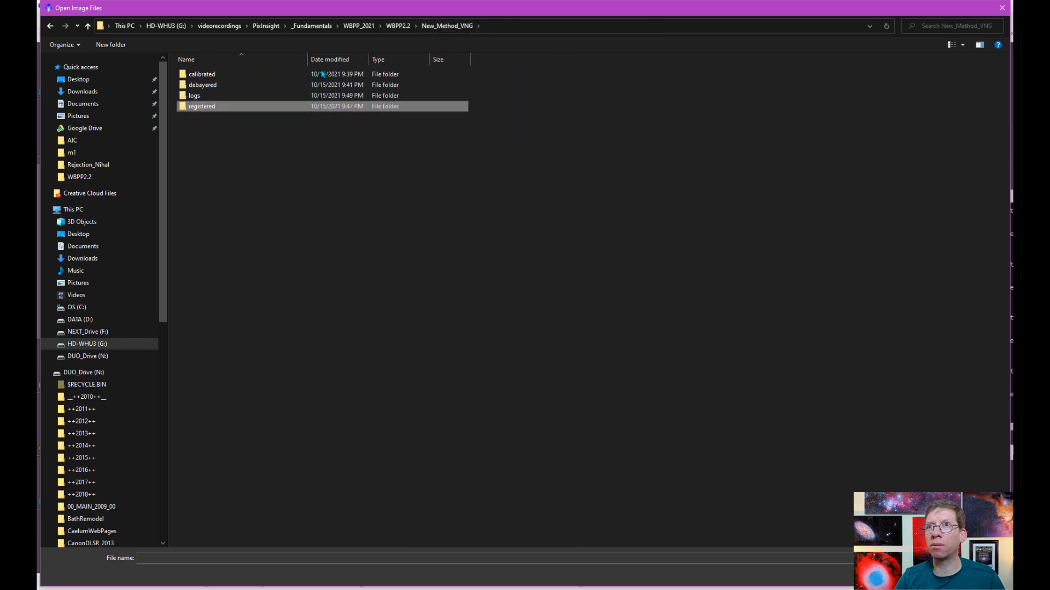
{"action": "left_click", "coordinate": [398, 25]}
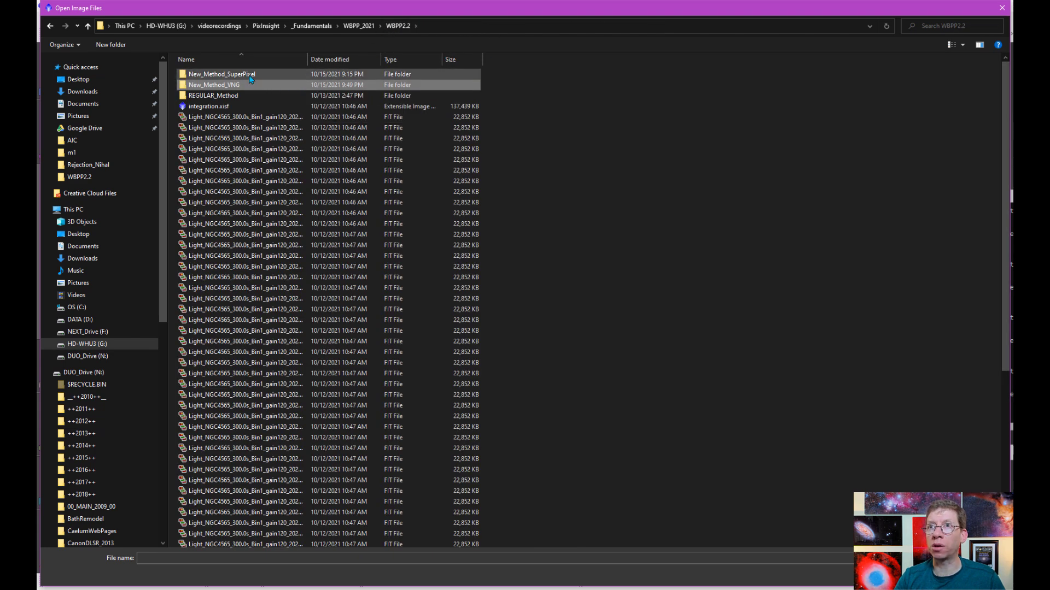
{"action": "double_click", "coordinate": [250, 75]}
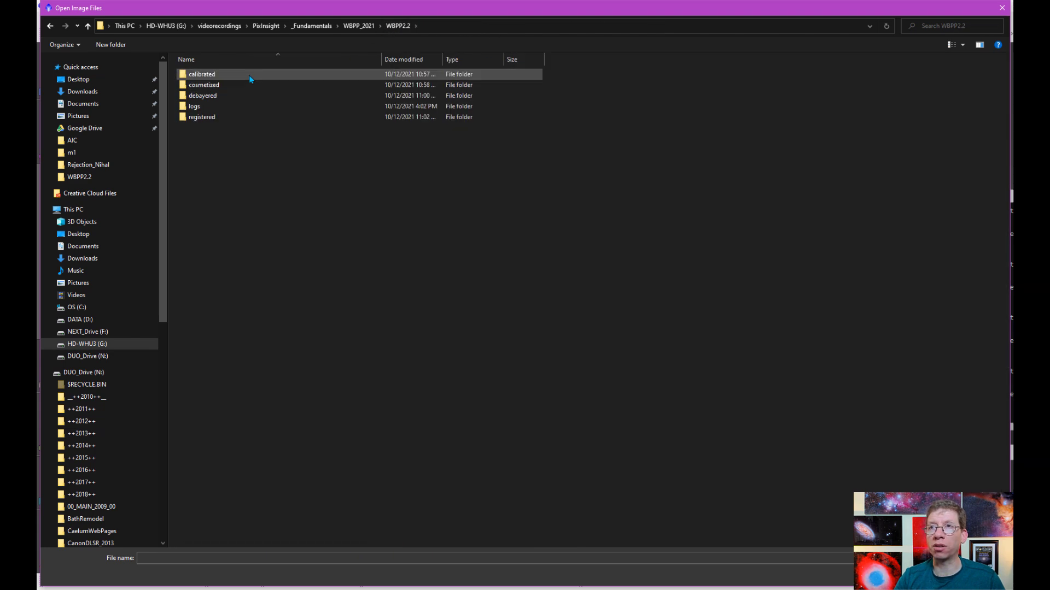
{"action": "double_click", "coordinate": [208, 116]}
{"action": "double_click", "coordinate": [280, 75]}
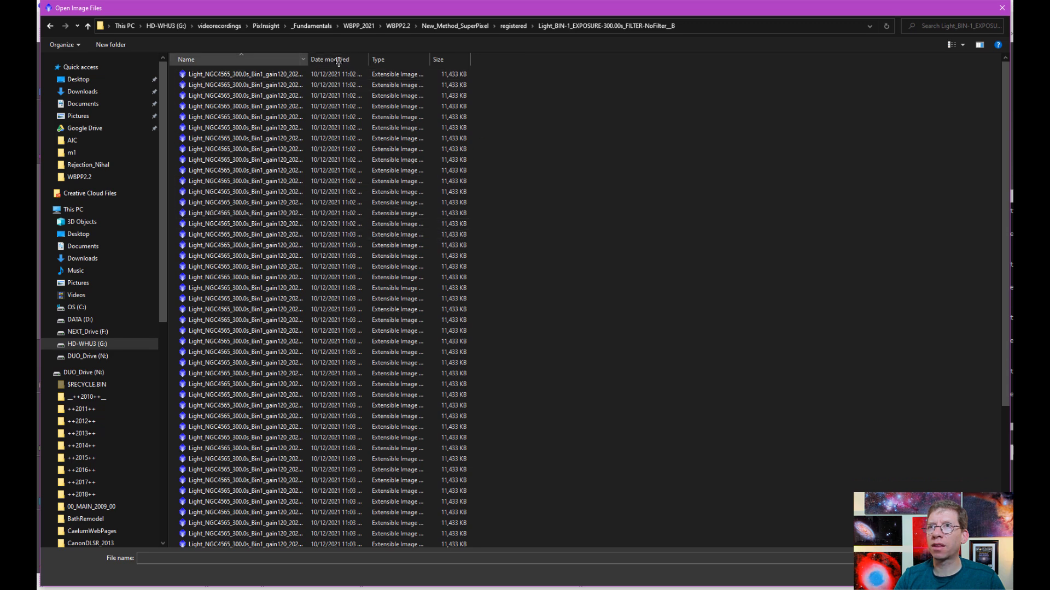
{"action": "double_click", "coordinate": [307, 59]}
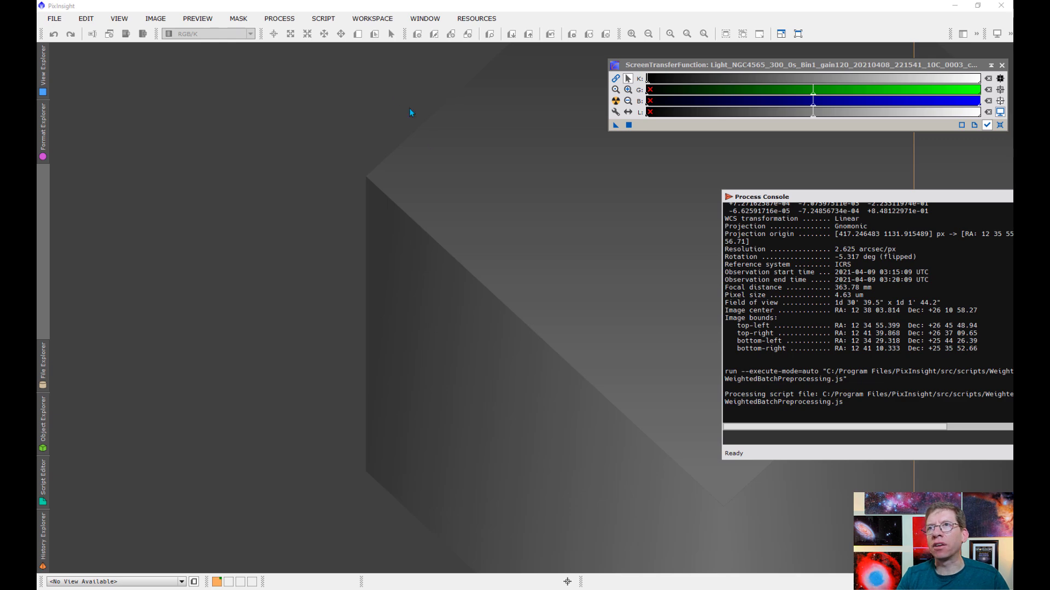
- Open the ImageIntegration process and browse for input images in the REGULAR_Method folder
{"action": "left_click", "coordinate": [280, 18]}
{"action": "mouse_move", "coordinate": [309, 34]}
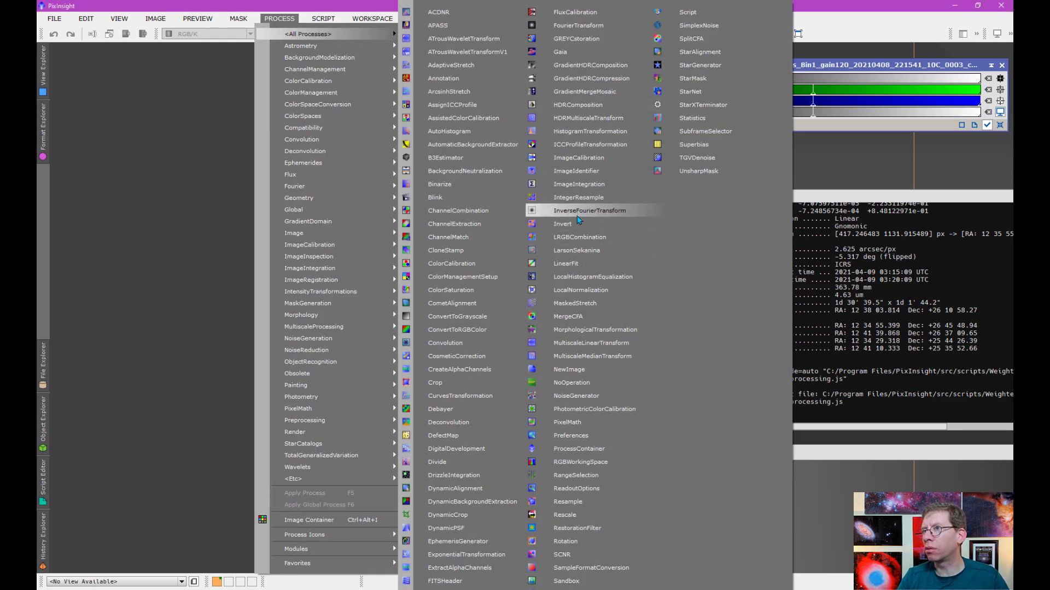
{"action": "left_click", "coordinate": [580, 185]}
{"action": "left_click_drag", "start_coordinate": [795, 74], "coordinate": [445, 63]}
{"action": "left_click", "coordinate": [605, 94]}
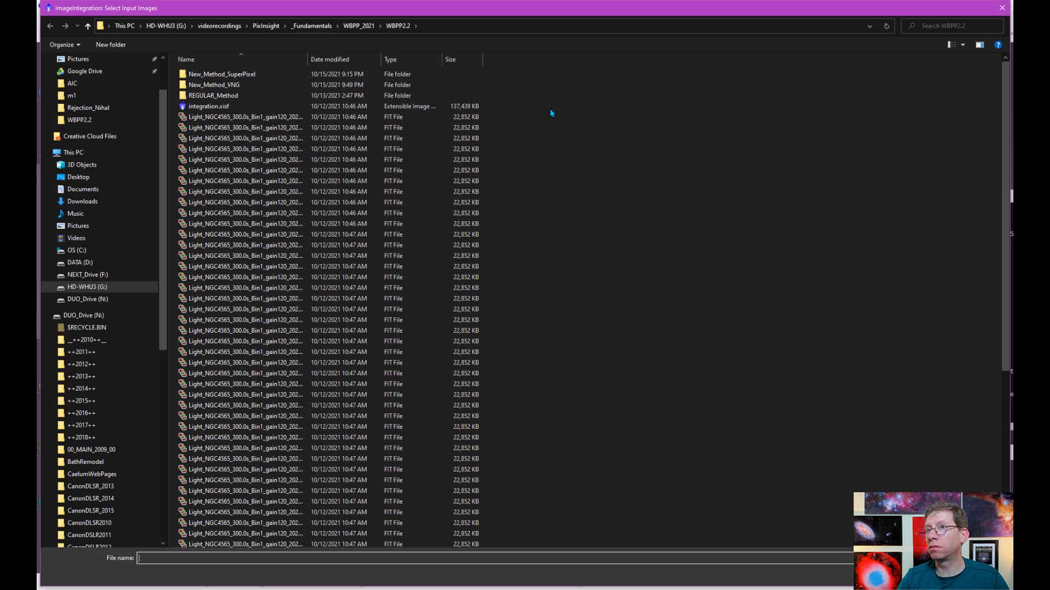
{"action": "double_click", "coordinate": [239, 96]}
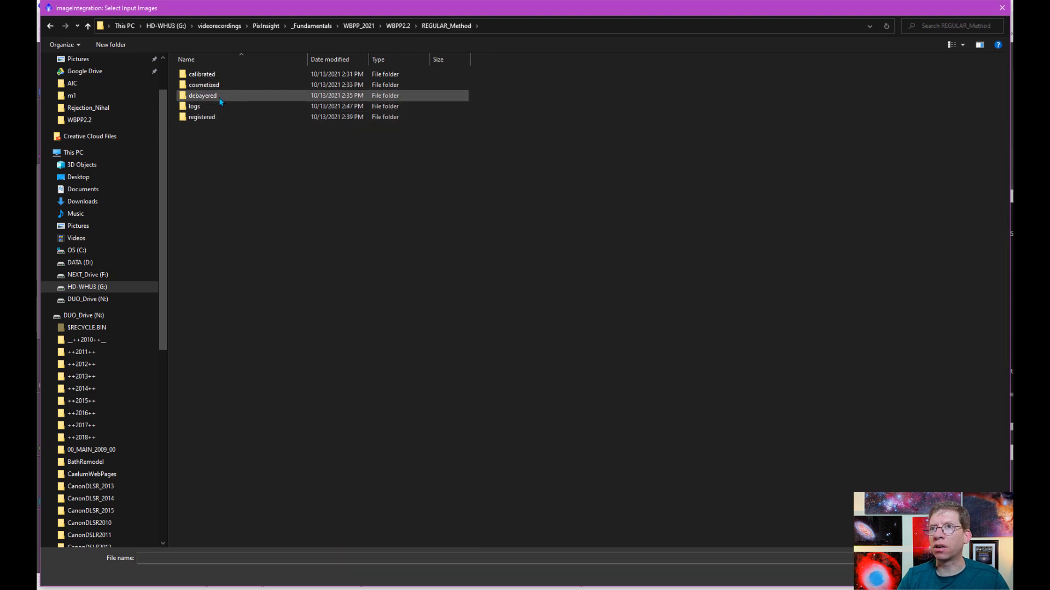
{"action": "double_click", "coordinate": [220, 97]}
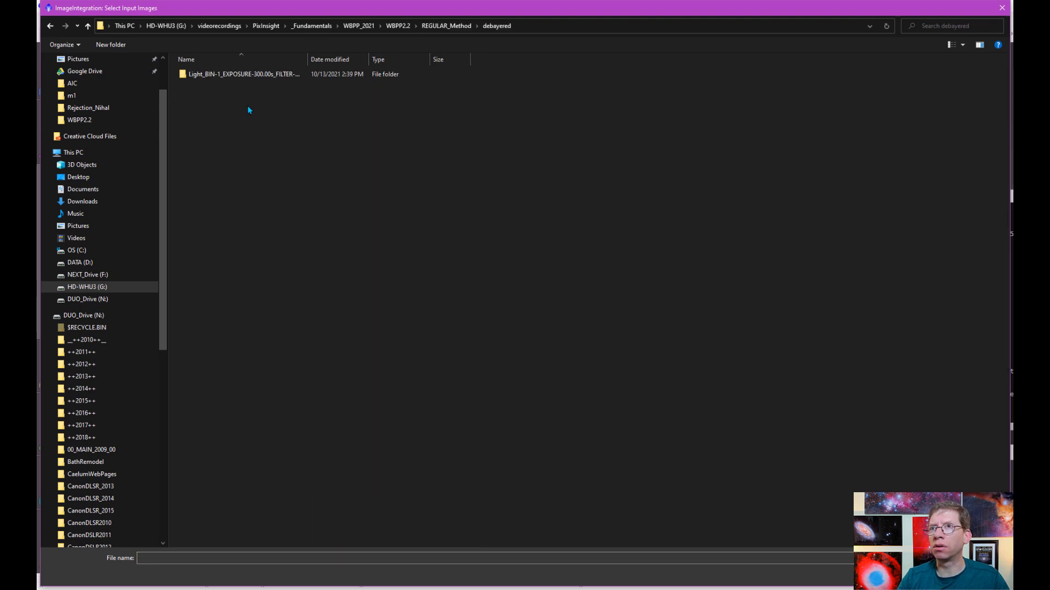
{"action": "double_click", "coordinate": [273, 76]}
{"action": "left_click_drag", "start_coordinate": [309, 60], "coordinate": [430, 60]}
{"action": "left_click", "coordinate": [499, 27]}
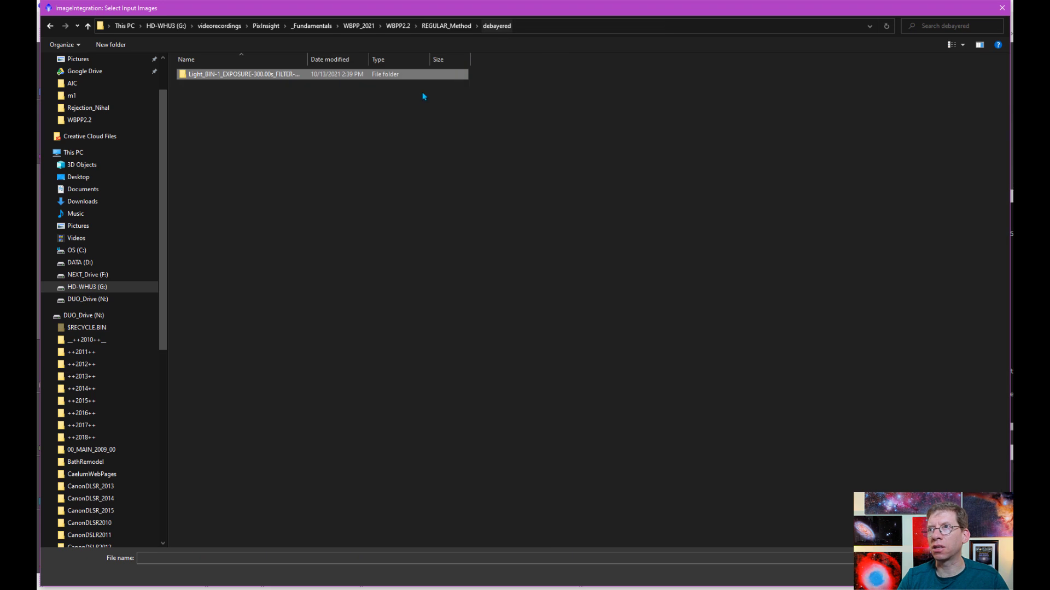
{"action": "left_click", "coordinate": [453, 28]}
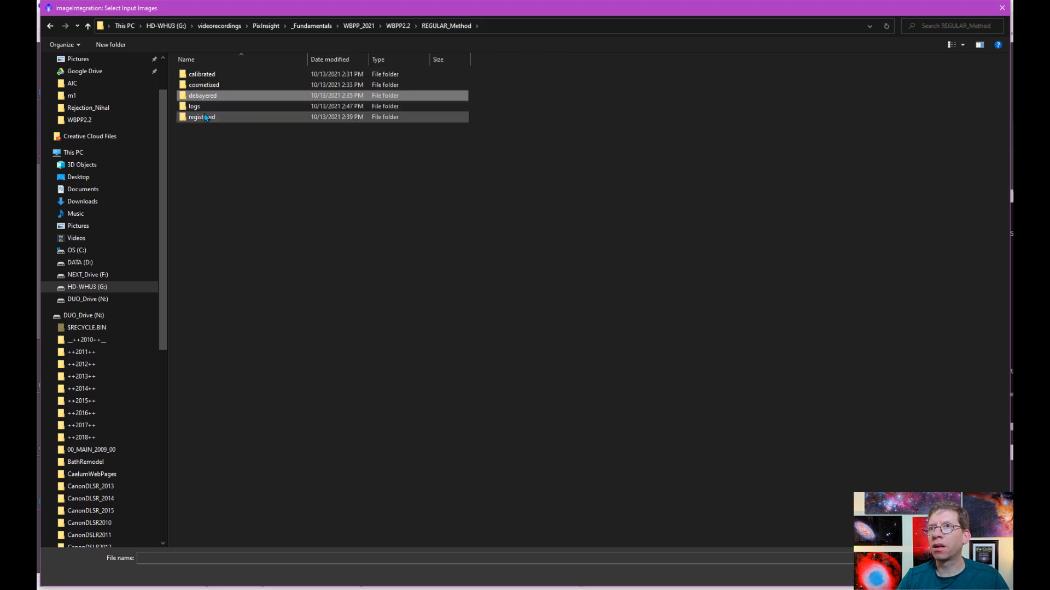
- Add all registered NoFilter_RGB light frames from the REGULAR_Method folder as input images for the integration
{"action": "double_click", "coordinate": [317, 117]}
{"action": "left_click", "coordinate": [282, 74]}
{"action": "double_click", "coordinate": [282, 74]}
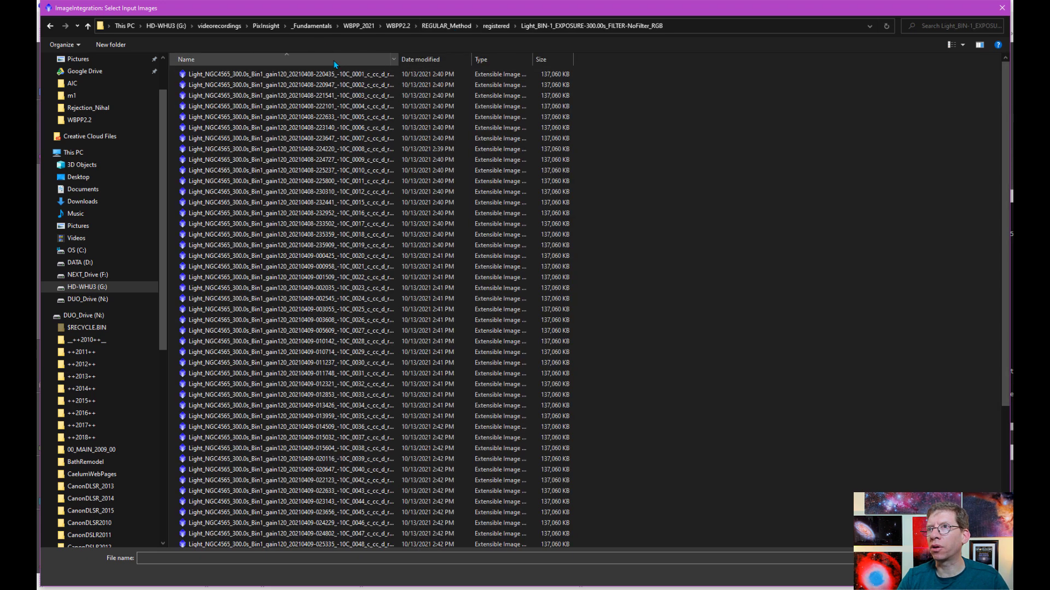
{"action": "left_click_drag", "start_coordinate": [415, 55], "coordinate": [440, 56]}
{"action": "left_click", "coordinate": [336, 140]}
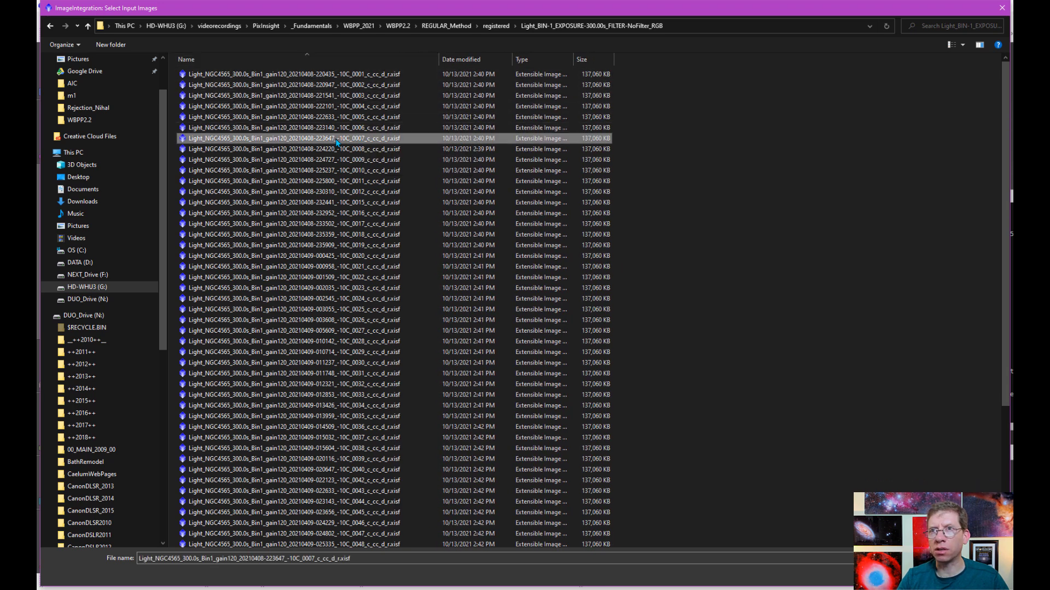
{"action": "key", "text": "ctrl+a"}
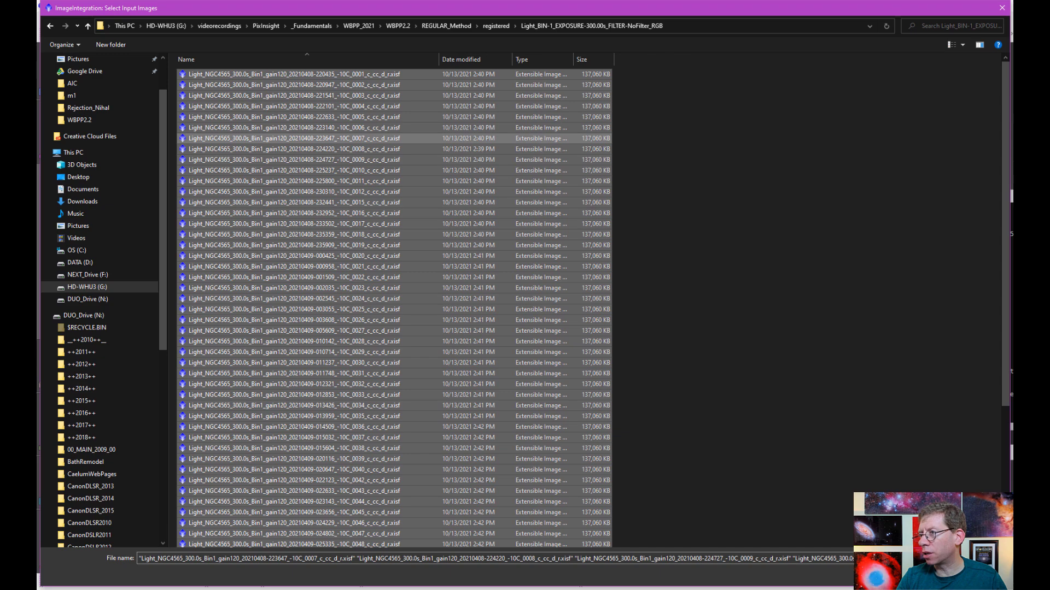
{"action": "key", "text": "Return"}
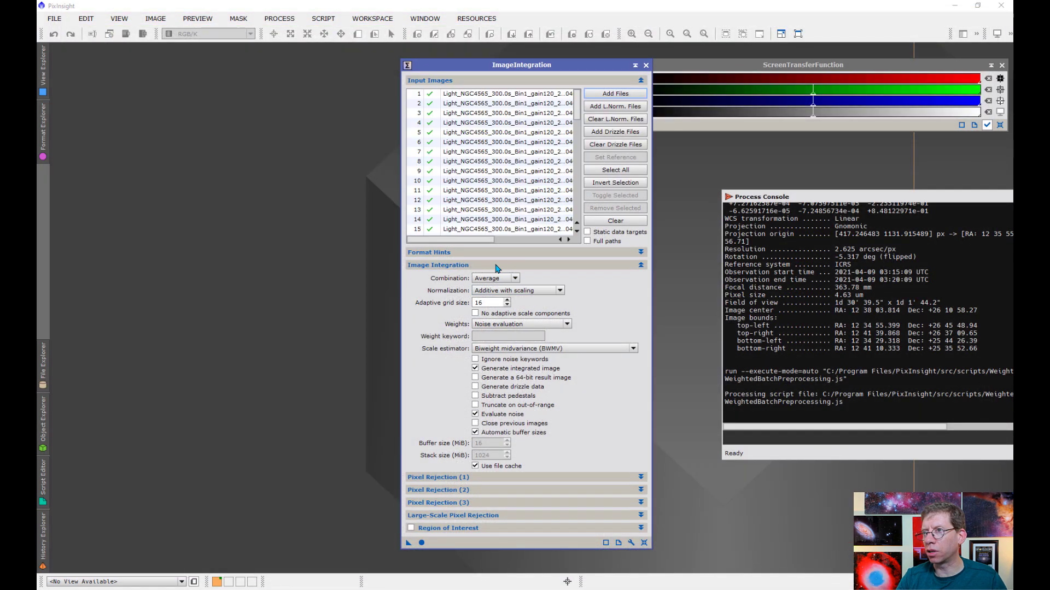
- Set the integration's pixel rejection algorithm to Generalized Extreme Studentized Deviate (ESD) Test
{"action": "left_click", "coordinate": [476, 266]}
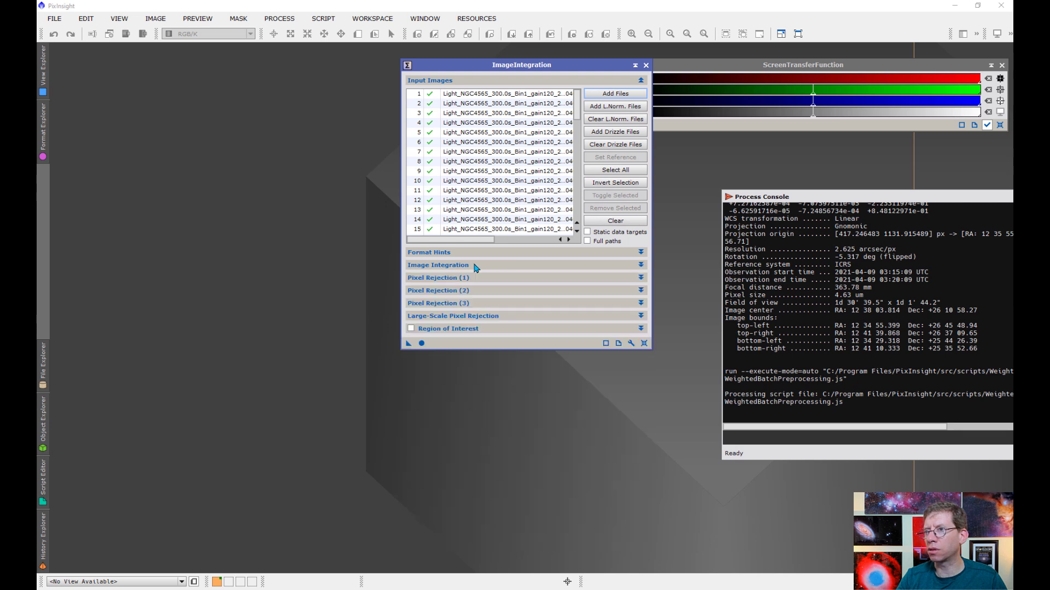
{"action": "left_click", "coordinate": [462, 278]}
{"action": "left_click", "coordinate": [506, 291]}
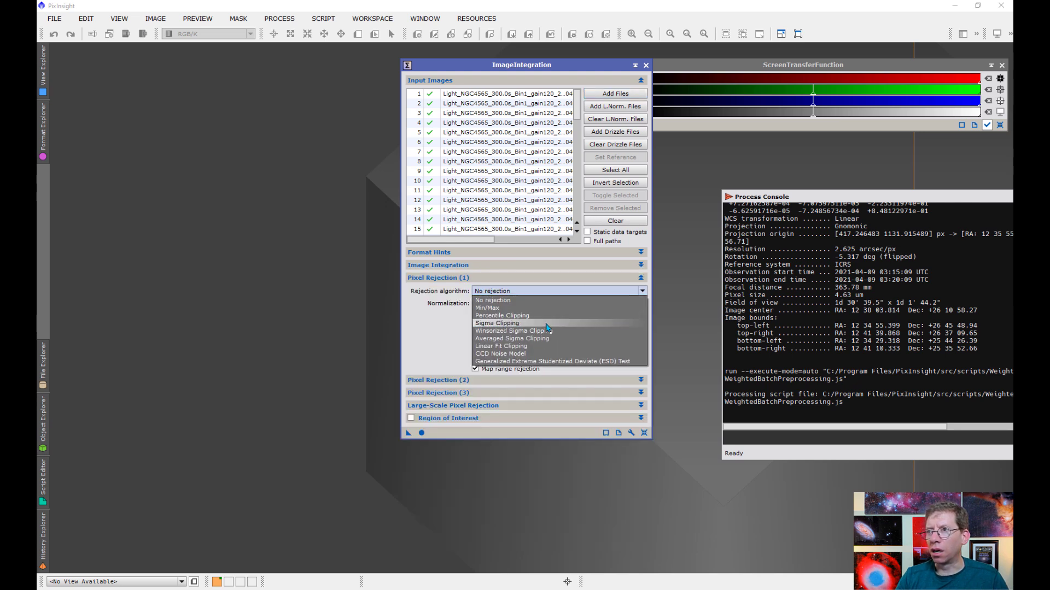
{"action": "left_click", "coordinate": [554, 361]}
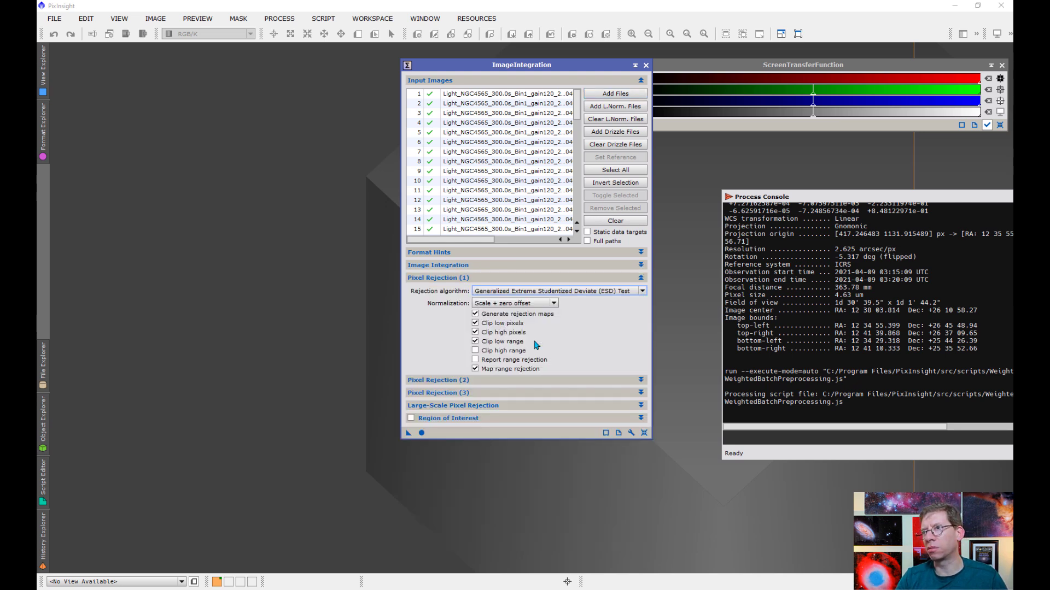
- Set the ESD significance to 0.10 and the ESD low relaxation to 1, and run the integration
{"action": "left_click", "coordinate": [445, 278]}
{"action": "left_click", "coordinate": [448, 291]}
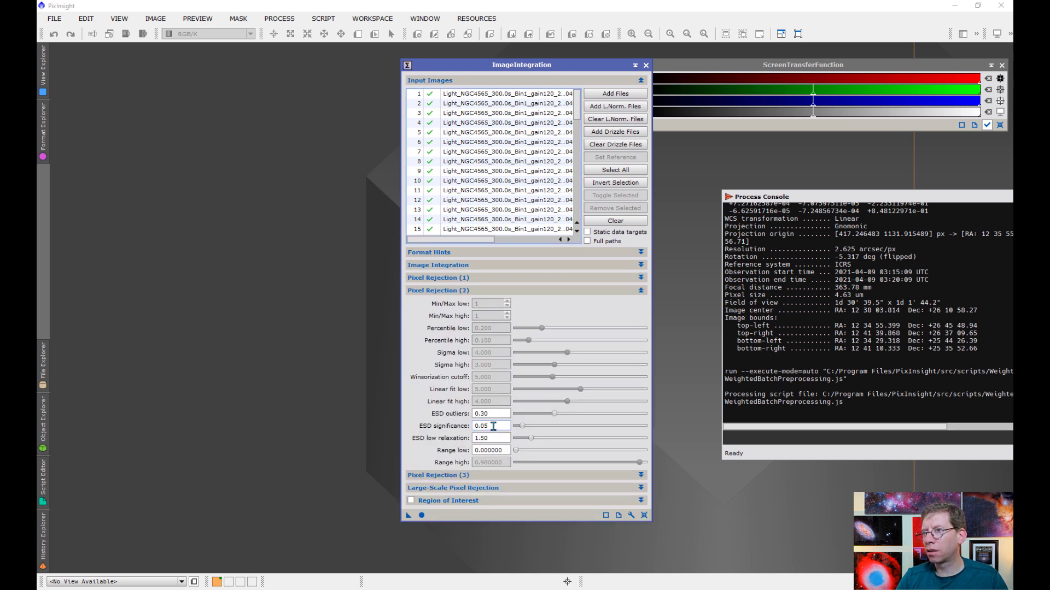
{"action": "double_click", "coordinate": [490, 414]}
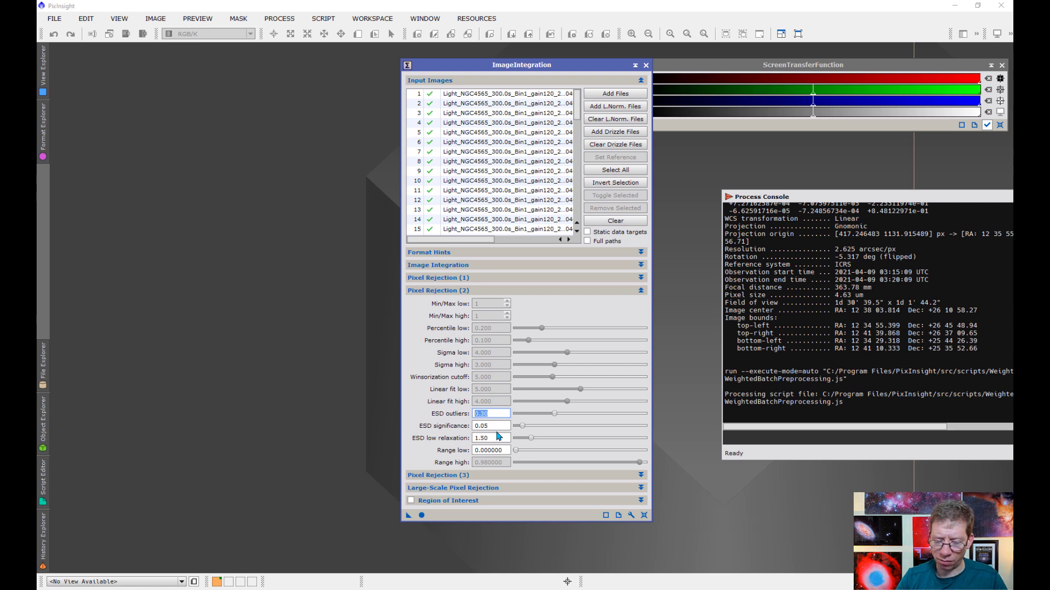
{"action": "key", "text": "Tab"}
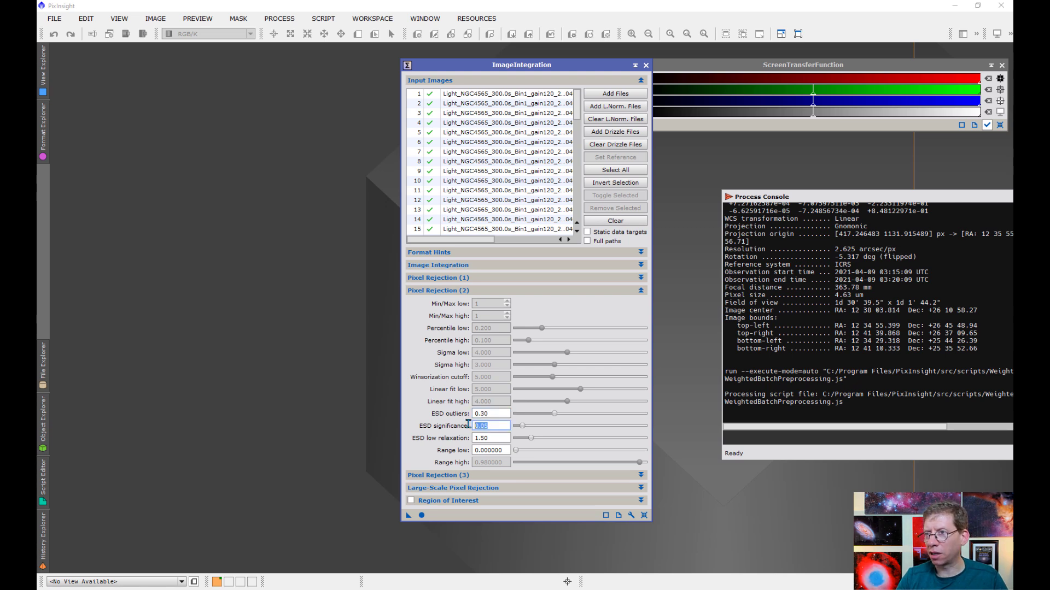
{"action": "type", "text": "0.1"}
{"action": "key", "text": "Tab"}
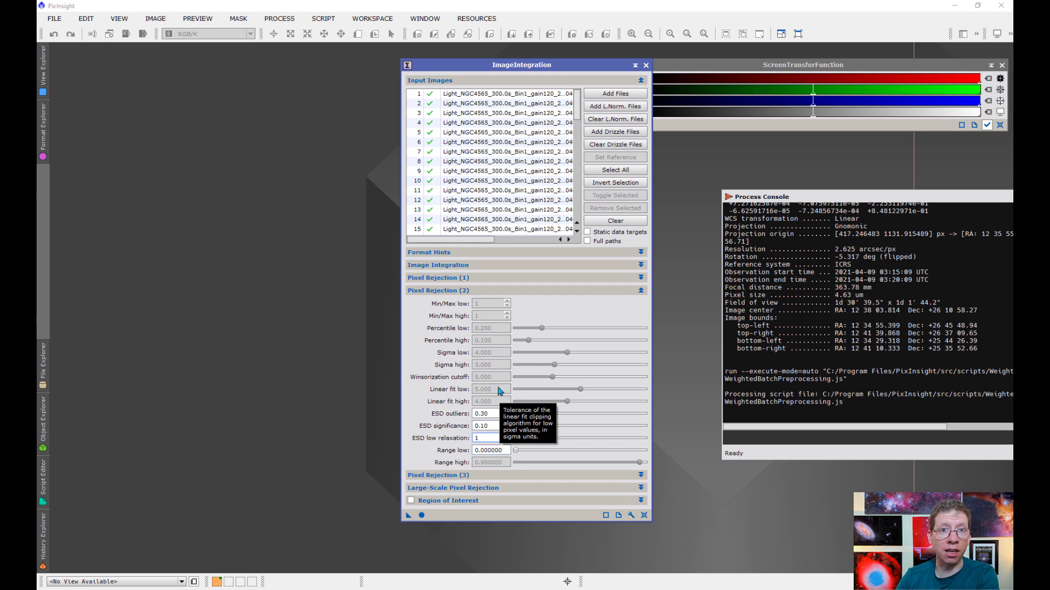
{"action": "left_click", "coordinate": [457, 290]}
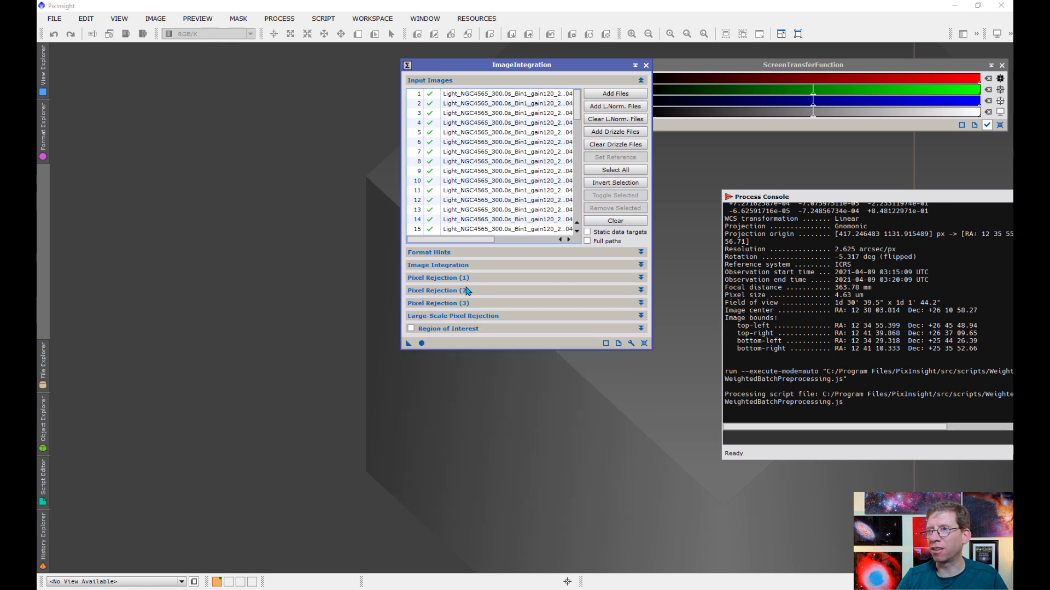
{"action": "left_click", "coordinate": [421, 343]}
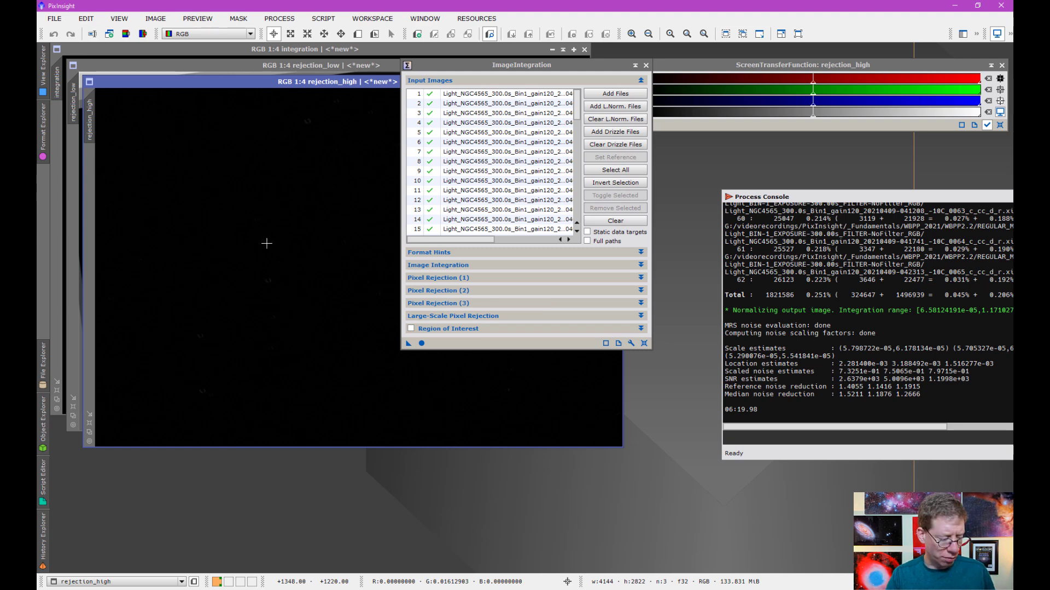
- Examine the auto-stretched rejection_high map up close at 1:1 and close it
{"action": "key", "text": "ctrl+a"}
{"action": "left_click_drag", "start_coordinate": [437, 67], "coordinate": [686, 105]}
{"action": "left_click", "coordinate": [448, 250]}
{"action": "scroll", "coordinate": [448, 251], "scroll_direction": "down", "scroll_amount": 2}
{"action": "scroll", "coordinate": [448, 250], "scroll_direction": "up", "scroll_amount": 1}
{"action": "scroll", "coordinate": [447, 250], "scroll_direction": "up", "scroll_amount": 4}
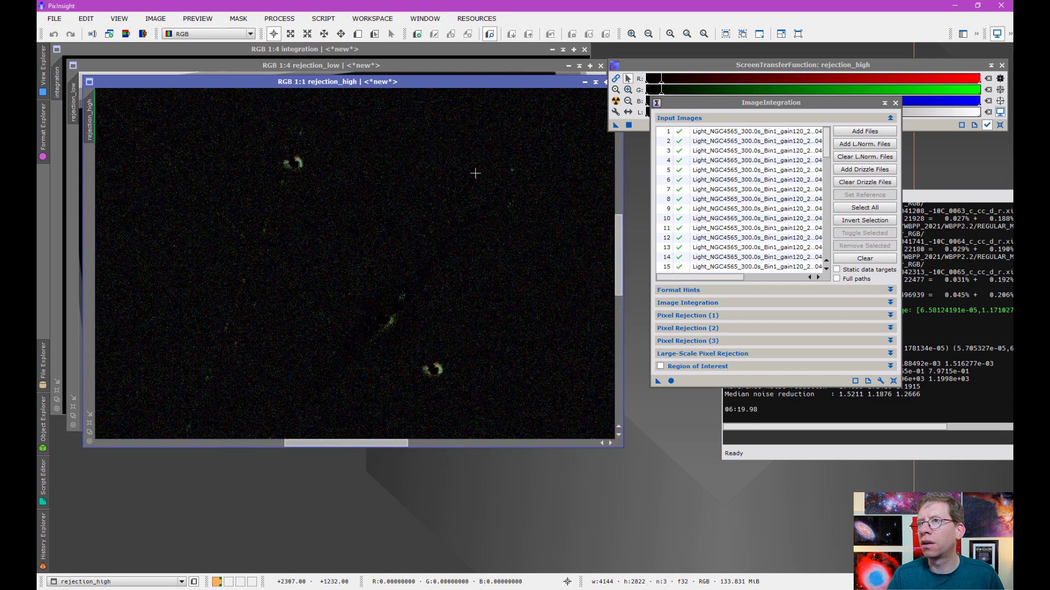
{"action": "left_click_drag", "start_coordinate": [518, 85], "coordinate": [563, 186]}
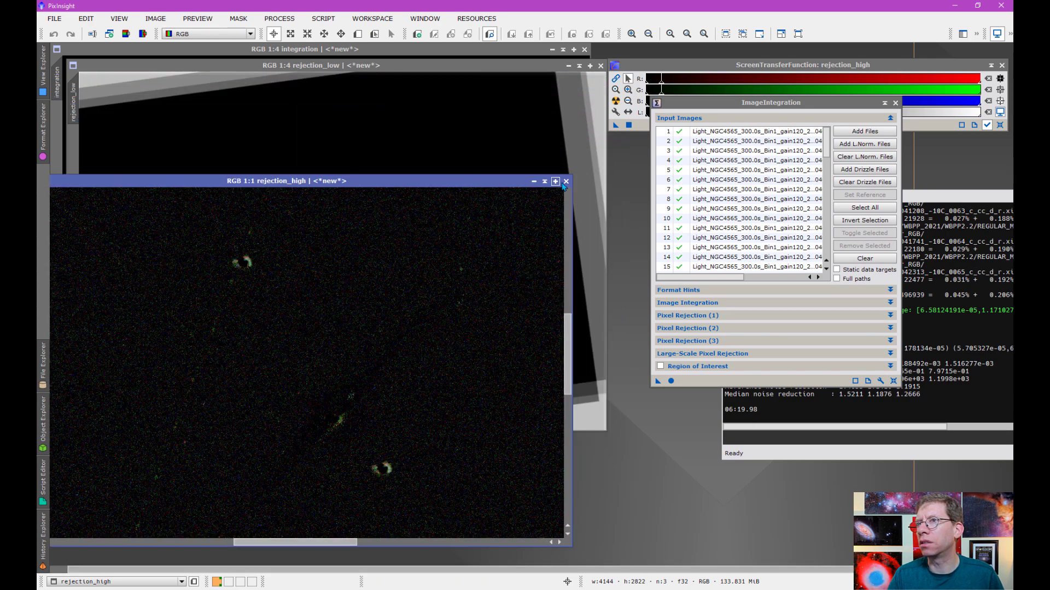
{"action": "left_click", "coordinate": [566, 181]}
- Close the rejection_low map and auto-stretch the display of the integration image
{"action": "left_click_drag", "start_coordinate": [499, 67], "coordinate": [557, 129]}
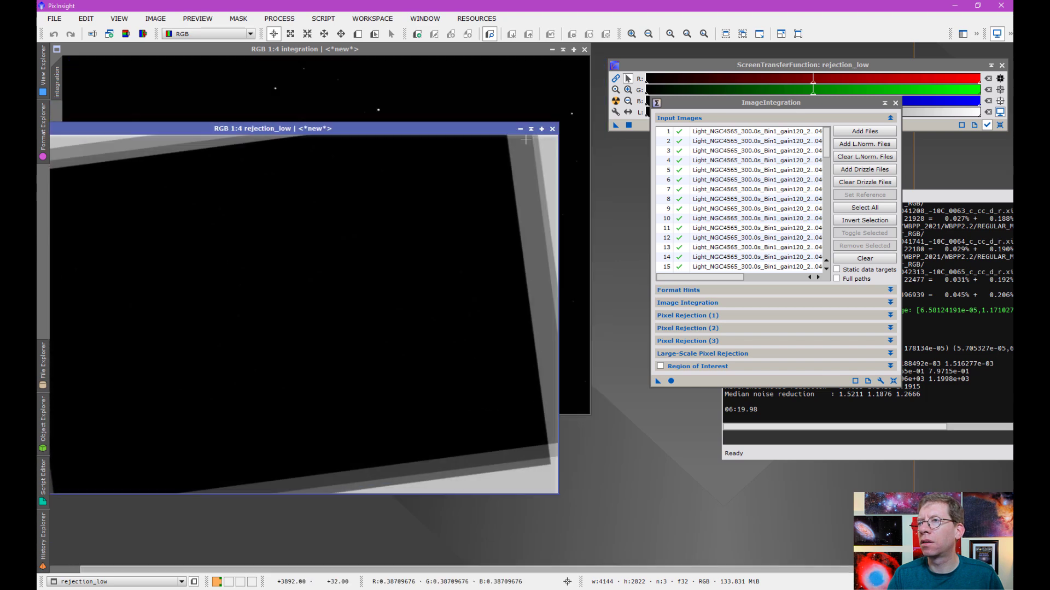
{"action": "left_click", "coordinate": [553, 129]}
{"action": "key", "text": "ctrl+a"}
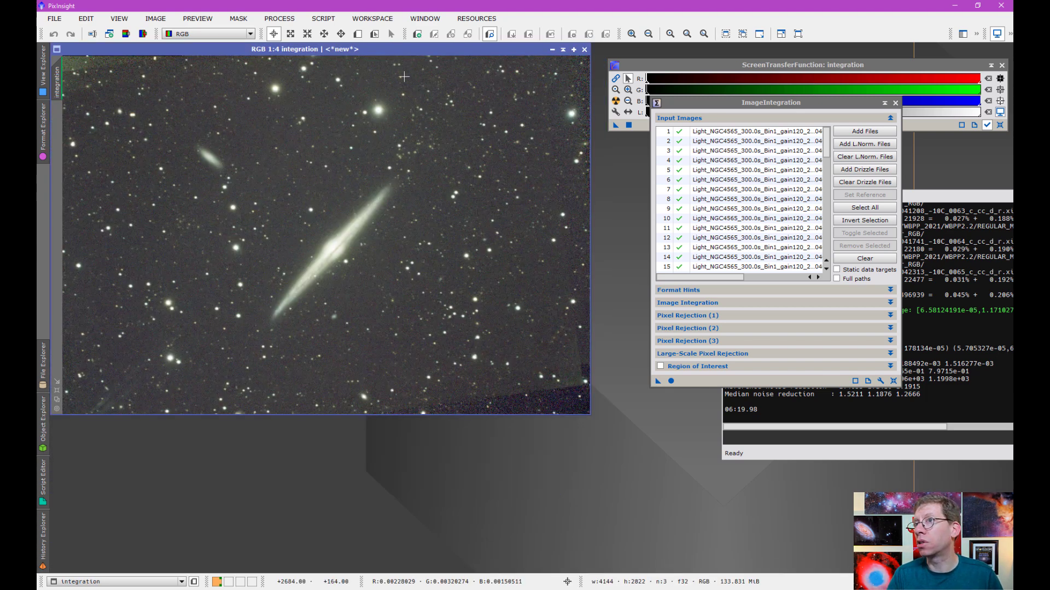
{"action": "left_click_drag", "start_coordinate": [403, 49], "coordinate": [468, 113]}
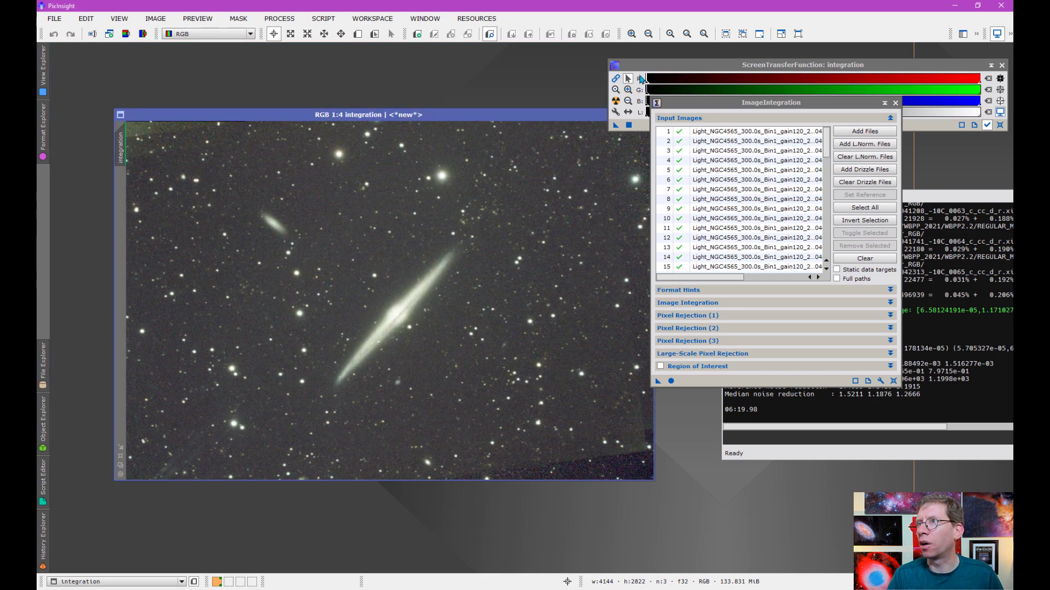
{"action": "left_click", "coordinate": [618, 82]}
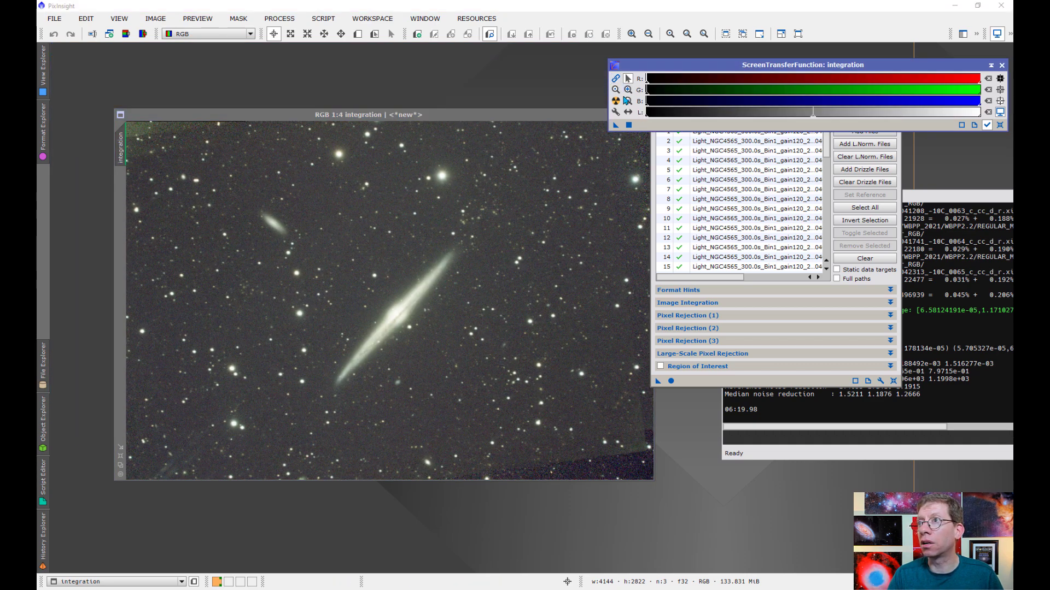
{"action": "left_click", "coordinate": [538, 117]}
{"action": "left_click_drag", "start_coordinate": [518, 120], "coordinate": [511, 97]}
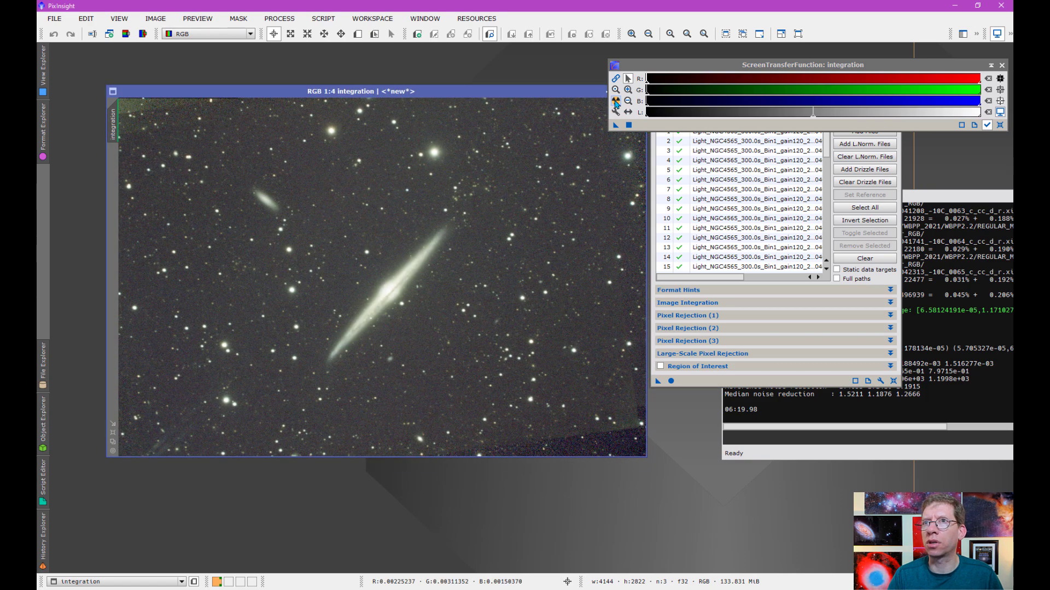
- Examine the star shapes, background noise and frame edges of the integration image at 1:1 and 2:1
{"action": "scroll", "coordinate": [375, 336], "scroll_direction": "up", "scroll_amount": 3}
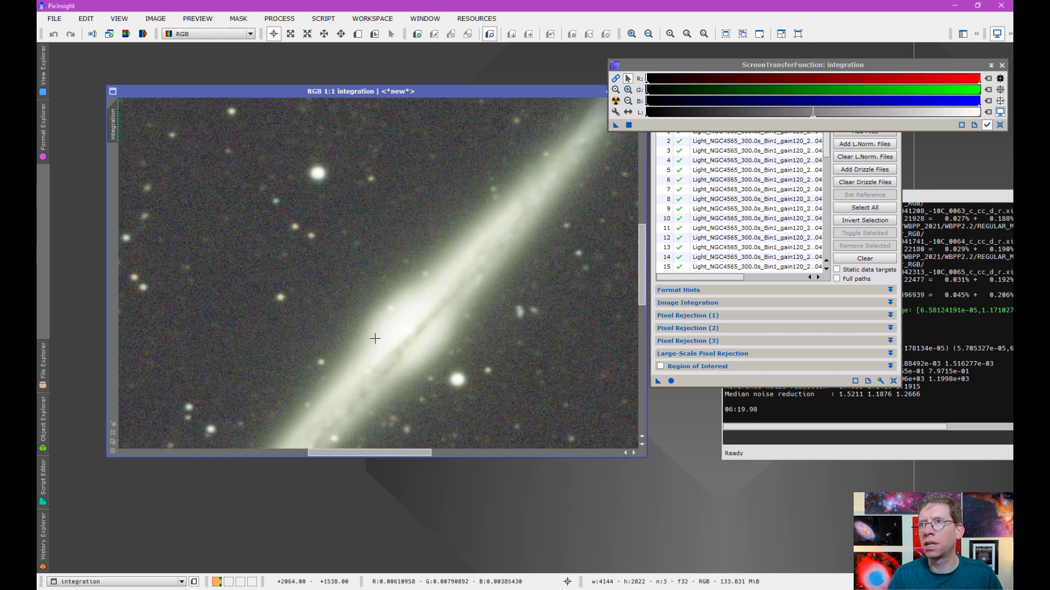
{"action": "scroll", "coordinate": [375, 336], "scroll_direction": "up", "scroll_amount": 1}
{"action": "left_click_drag", "start_coordinate": [377, 456], "coordinate": [158, 448]}
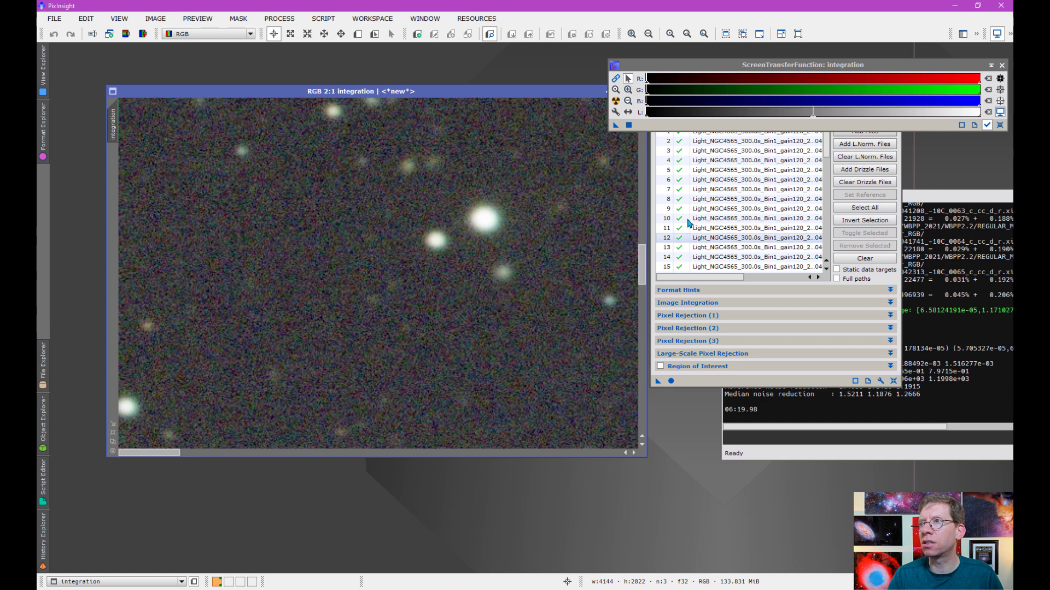
{"action": "left_click_drag", "start_coordinate": [648, 82], "coordinate": [646, 82]}
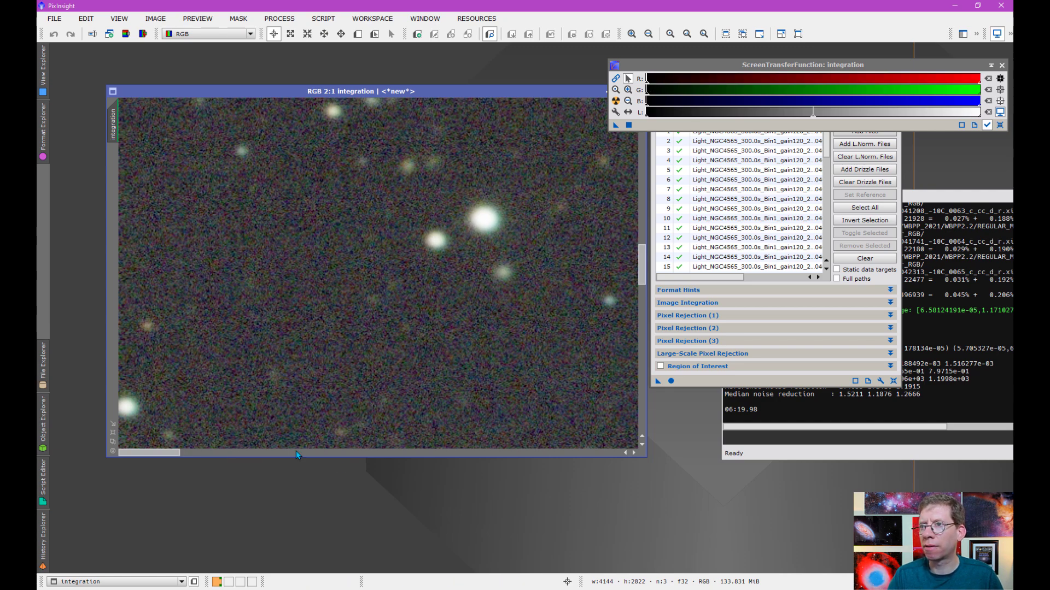
{"action": "left_click_drag", "start_coordinate": [642, 265], "coordinate": [651, 182]}
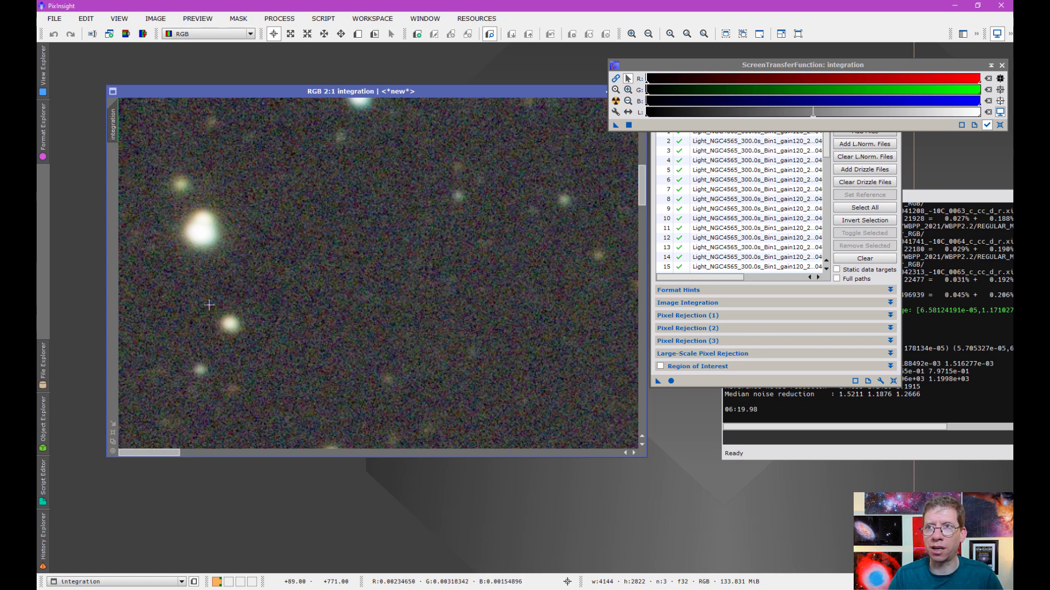
{"action": "left_click_drag", "start_coordinate": [168, 455], "coordinate": [638, 479]}
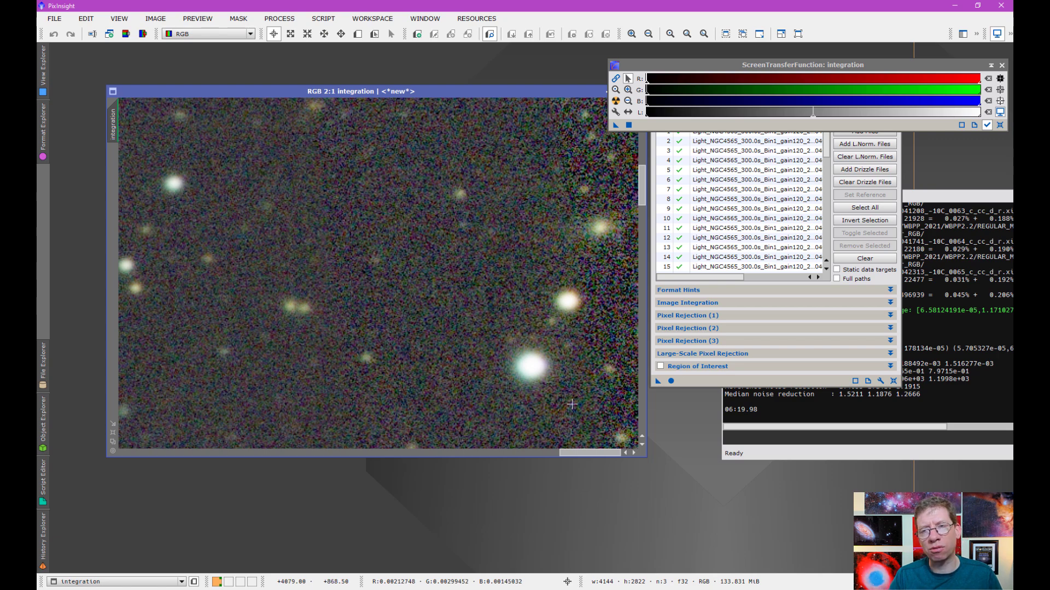
{"action": "scroll", "coordinate": [572, 404], "scroll_direction": "down", "scroll_amount": 1}
{"action": "left_click_drag", "start_coordinate": [644, 191], "coordinate": [642, 407]}
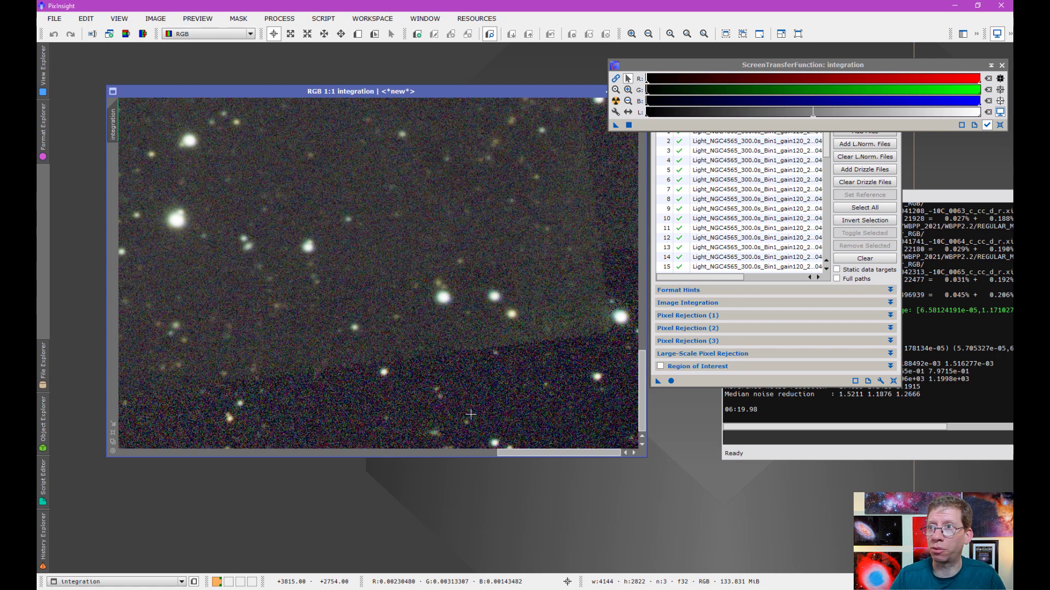
- Close the White Balance Functions graphs and auto-stretch the color-calibrated integration image with linked channels
{"action": "left_click_drag", "start_coordinate": [444, 91], "coordinate": [405, 71]}
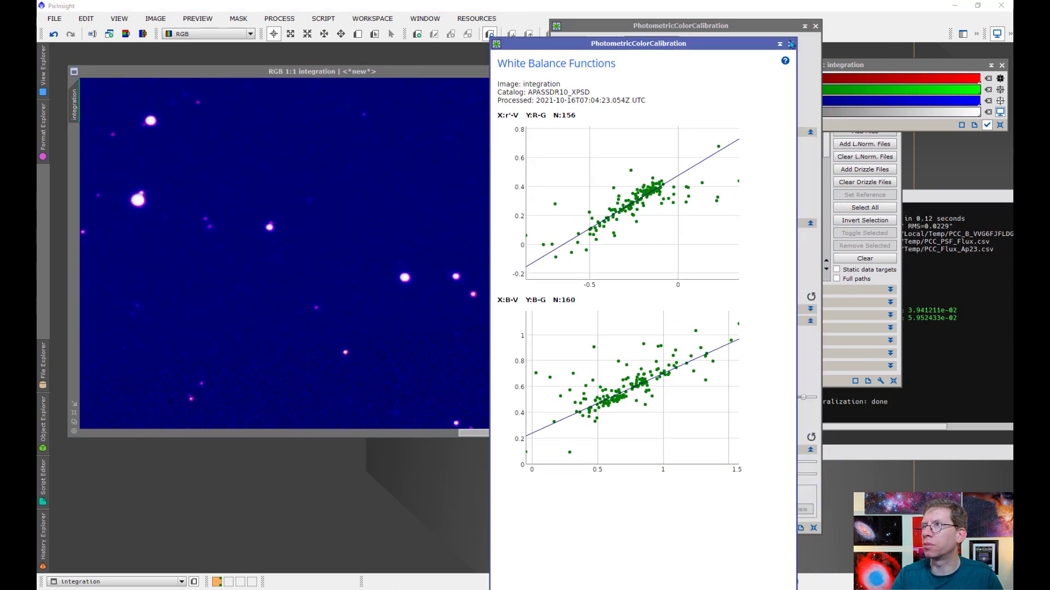
{"action": "left_click", "coordinate": [790, 44]}
{"action": "left_click_drag", "start_coordinate": [674, 29], "coordinate": [851, 81]}
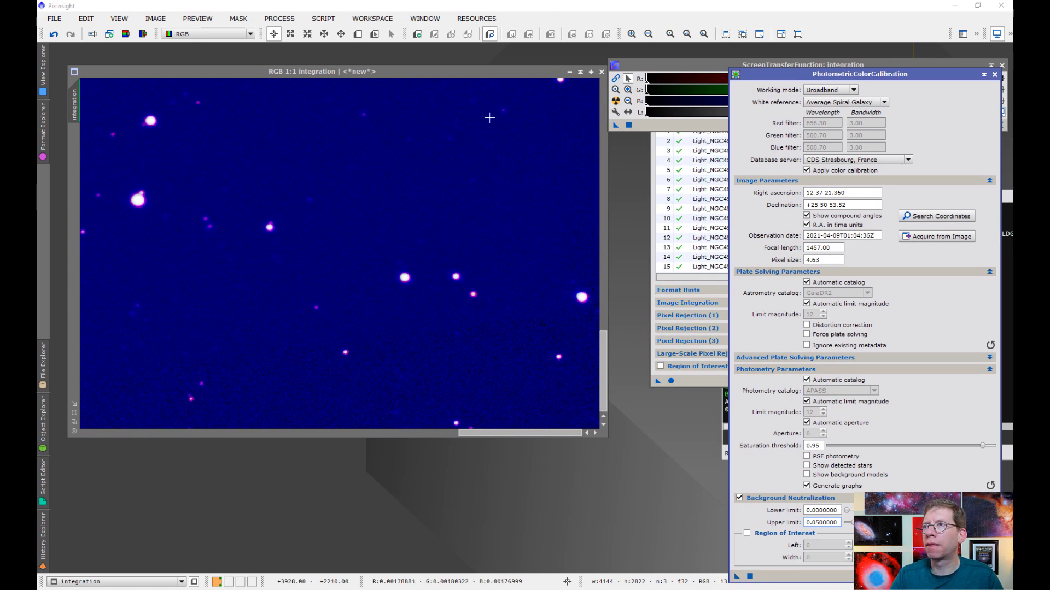
{"action": "left_click", "coordinate": [617, 80]}
{"action": "left_click", "coordinate": [616, 101]}
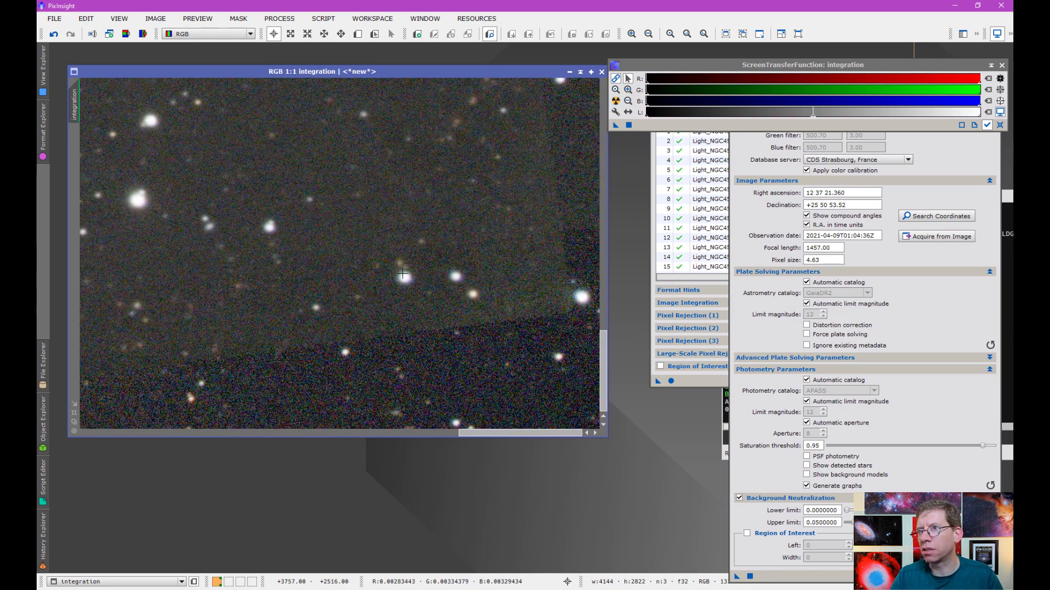
- Examine the star shapes and color fringes near the lower corners and left edge of the integration image at 2:1
{"action": "scroll", "coordinate": [407, 281], "scroll_direction": "up", "scroll_amount": 1}
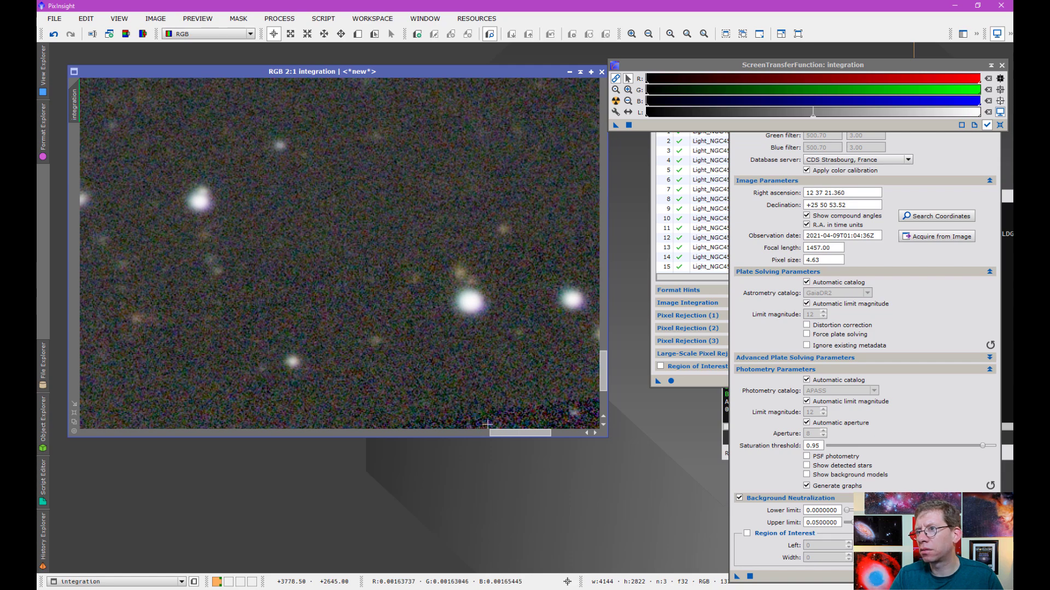
{"action": "left_click_drag", "start_coordinate": [499, 432], "coordinate": [530, 432]}
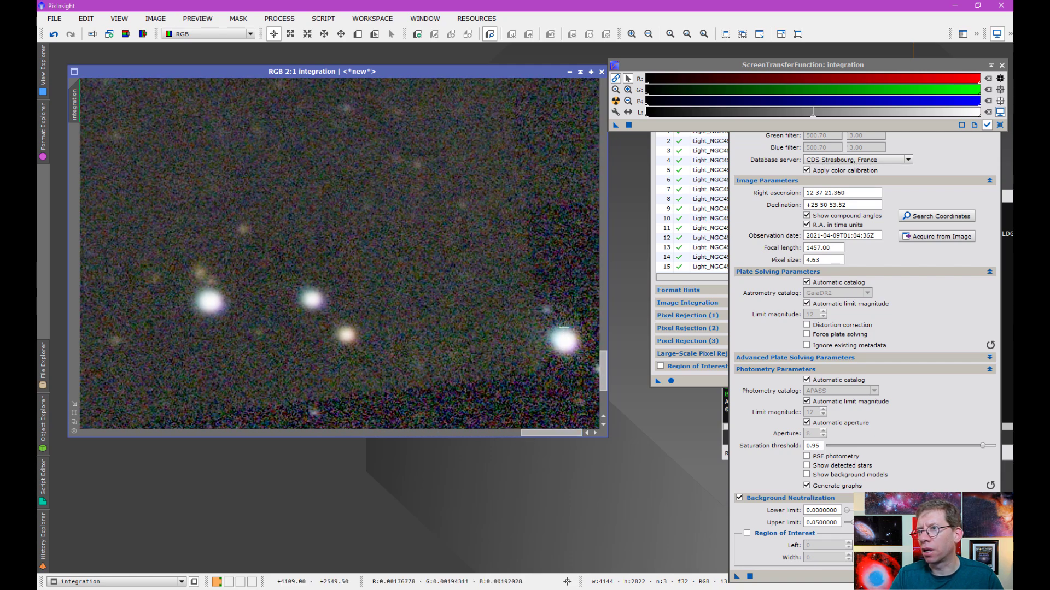
{"action": "left_click_drag", "start_coordinate": [551, 432], "coordinate": [75, 430]}
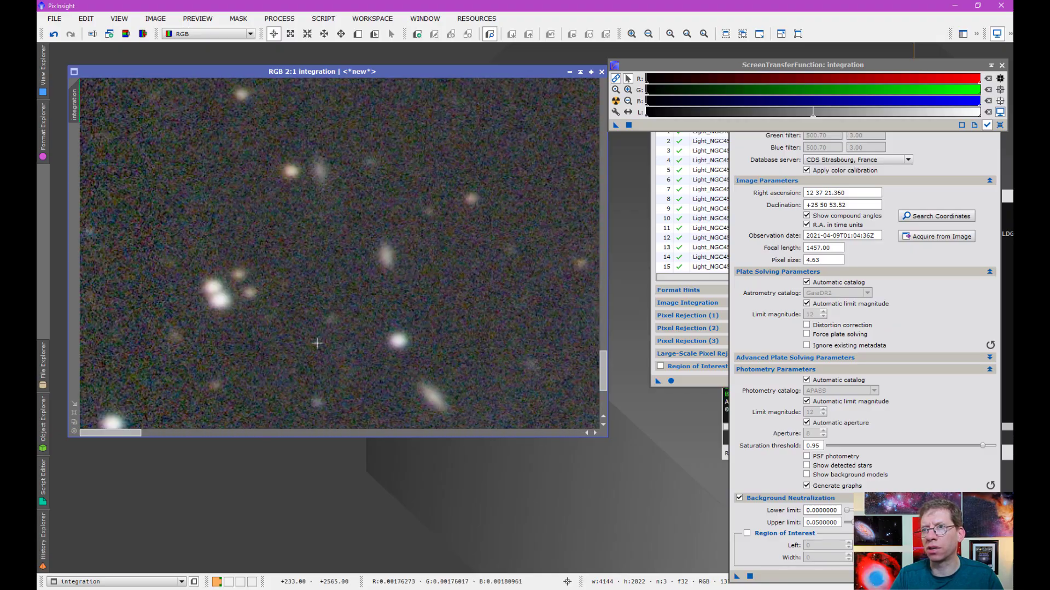
{"action": "left_click_drag", "start_coordinate": [604, 367], "coordinate": [604, 269]}
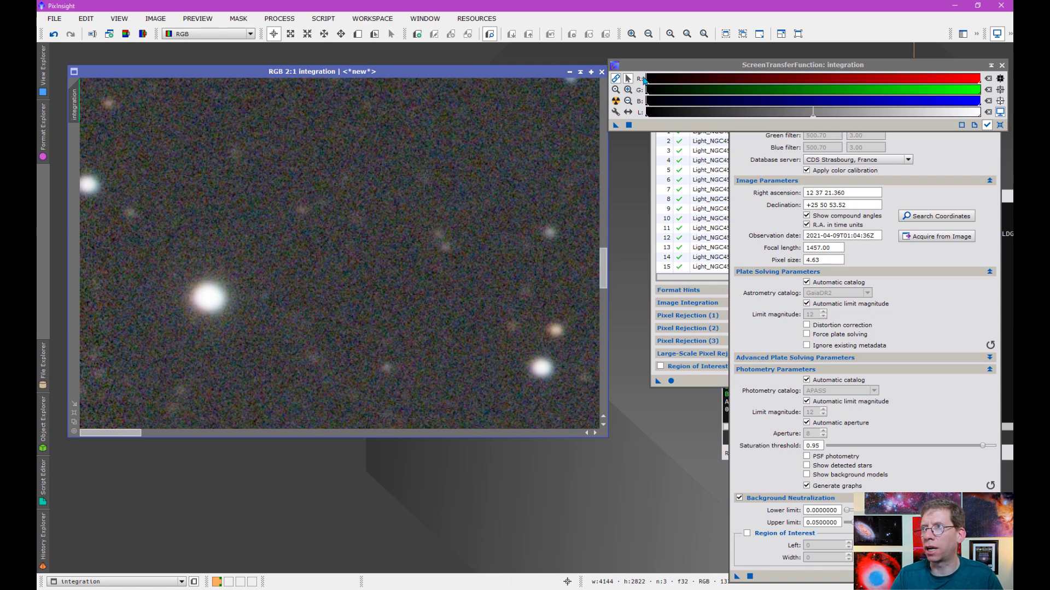
- Darken the display stretch of the integration image by raising the linked RGB midtones in ScreenTransferFunction
{"action": "scroll", "coordinate": [647, 81], "scroll_direction": "down", "scroll_amount": 1}
{"action": "scroll", "coordinate": [648, 80], "scroll_direction": "down", "scroll_amount": 5}
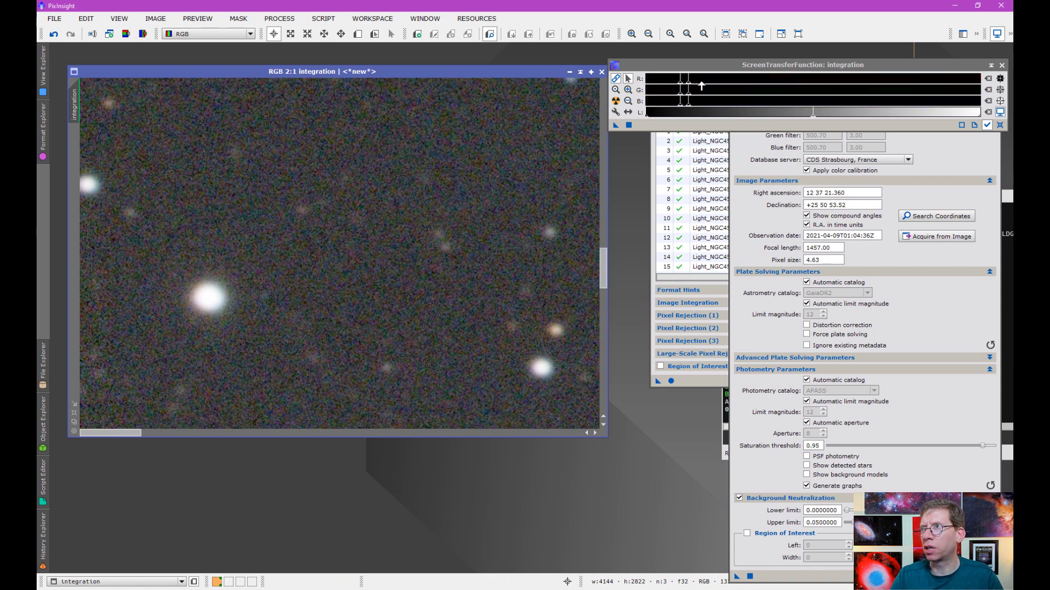
{"action": "left_click_drag", "start_coordinate": [692, 85], "coordinate": [709, 85]}
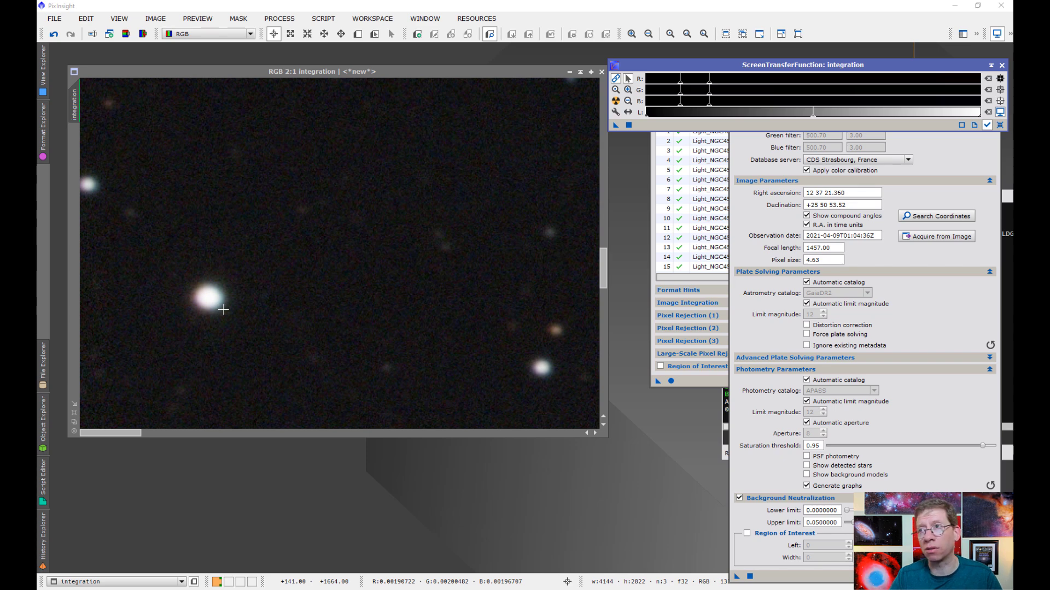
- Rename the integration image as old_method and shift its window slightly toward the workspace corner
{"action": "double_click", "coordinate": [75, 106]}
{"action": "type", "text": "old_method"}
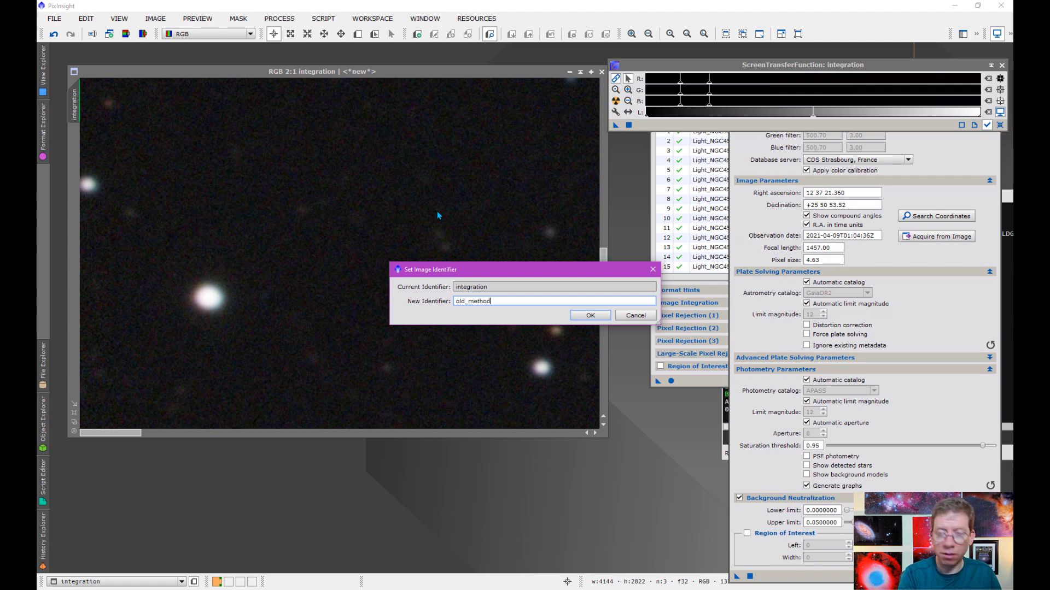
{"action": "left_click", "coordinate": [589, 315]}
{"action": "left_click_drag", "start_coordinate": [327, 76], "coordinate": [317, 66]}
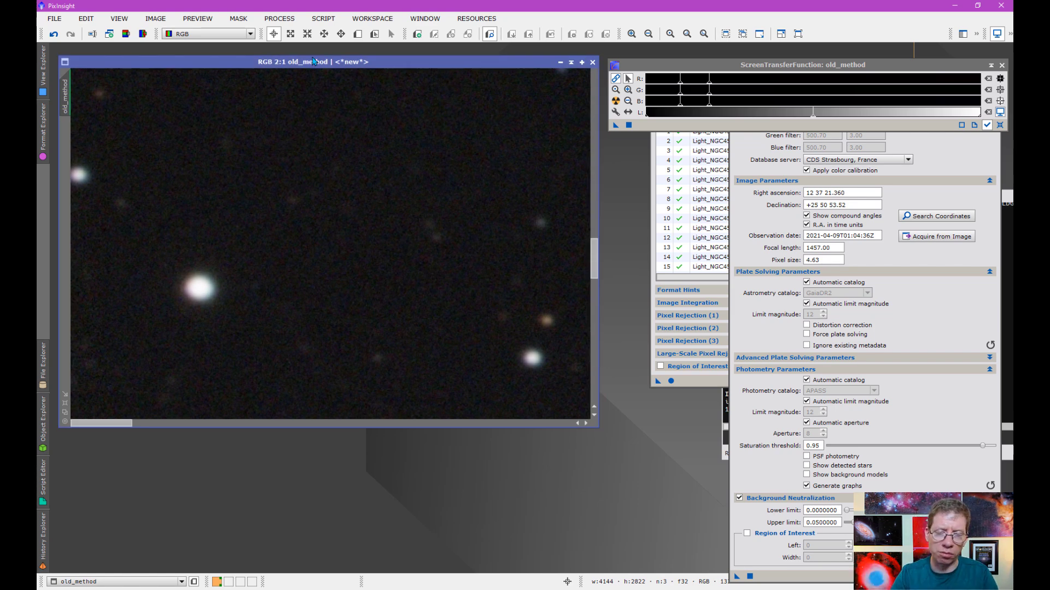
- Bring ImageIntegration forward and clear its list of input images
{"action": "left_click", "coordinate": [678, 189]}
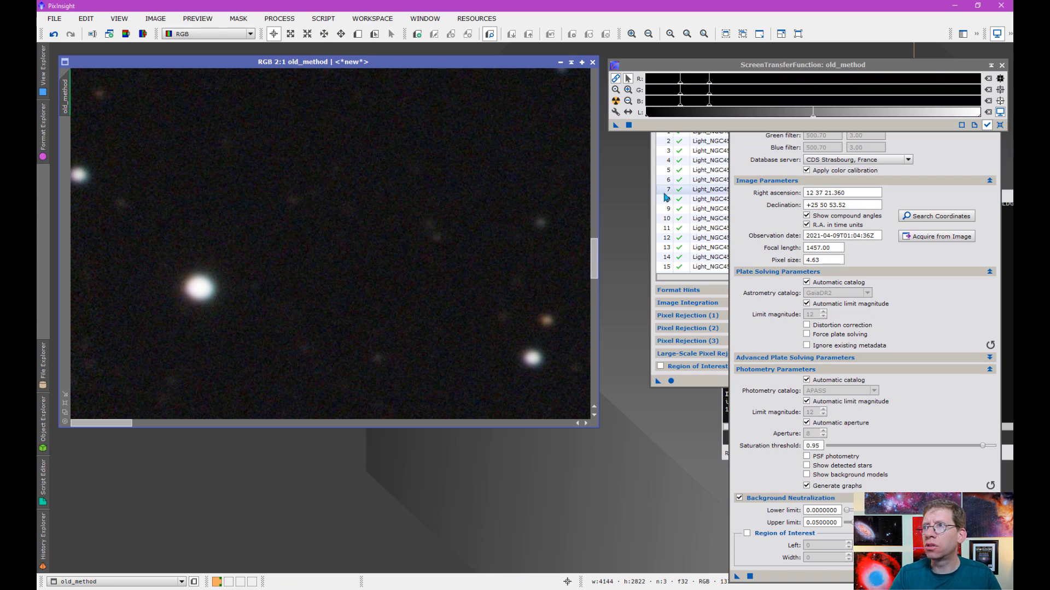
{"action": "left_click_drag", "start_coordinate": [700, 94], "coordinate": [627, 72]}
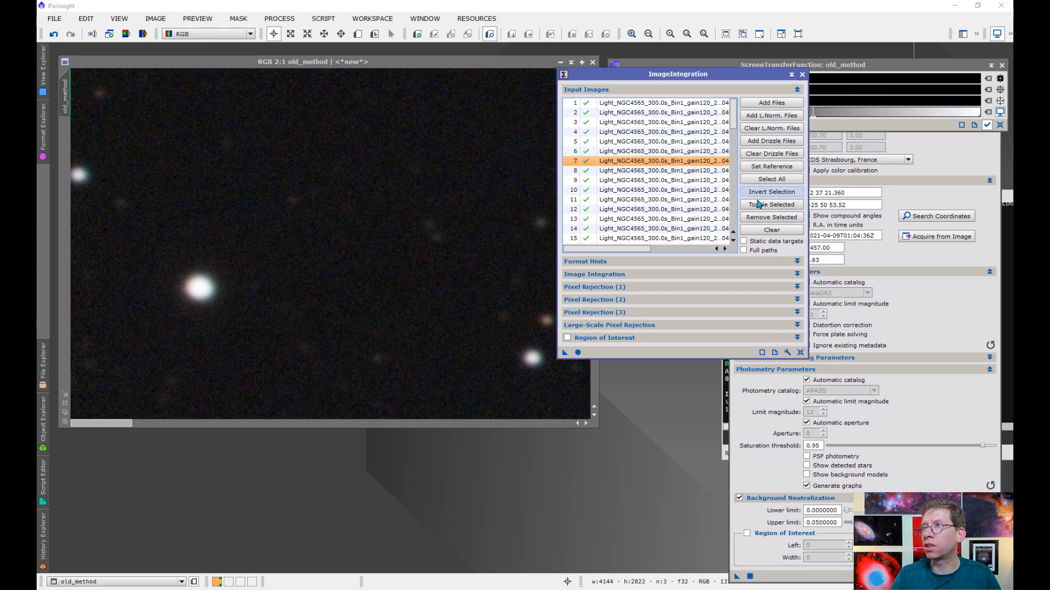
{"action": "left_click", "coordinate": [789, 230]}
- Add all registered blue-channel (B) frames from the New_Method_VNG folder to ImageIntegration and run the integration
{"action": "left_click", "coordinate": [760, 109]}
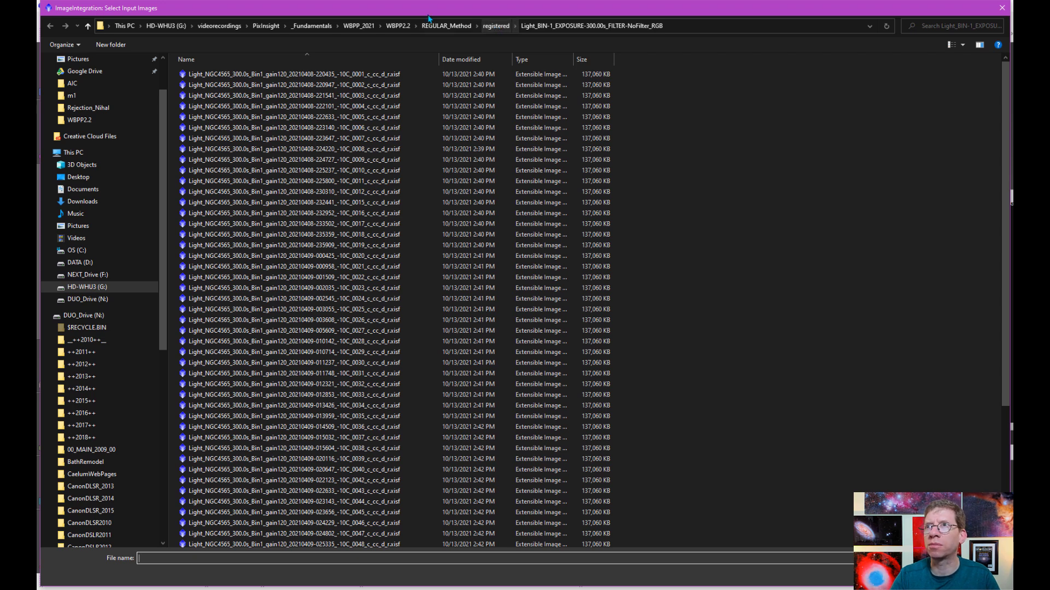
{"action": "left_click", "coordinate": [398, 26]}
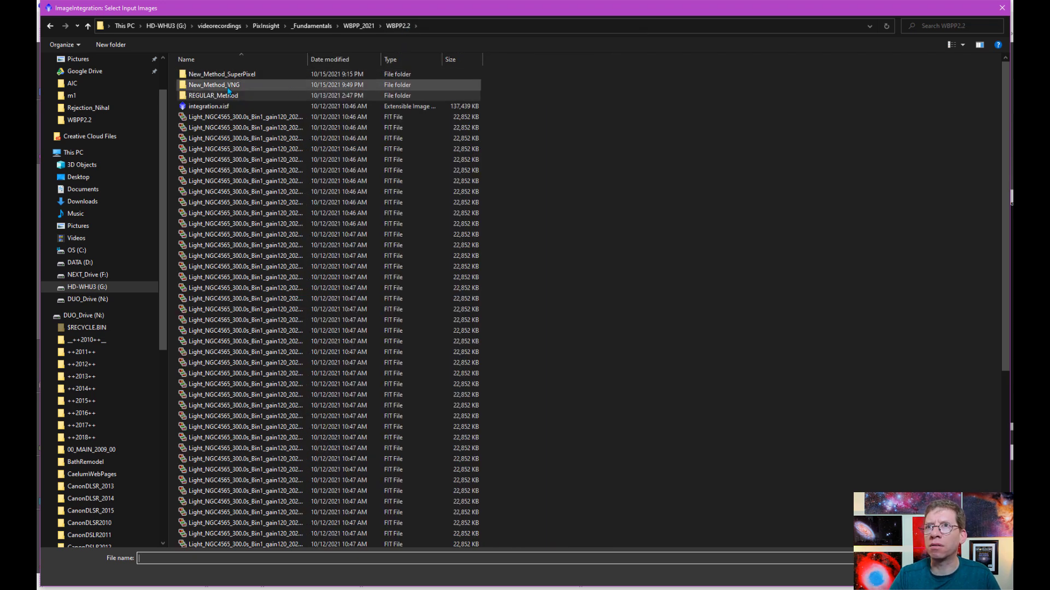
{"action": "double_click", "coordinate": [228, 86]}
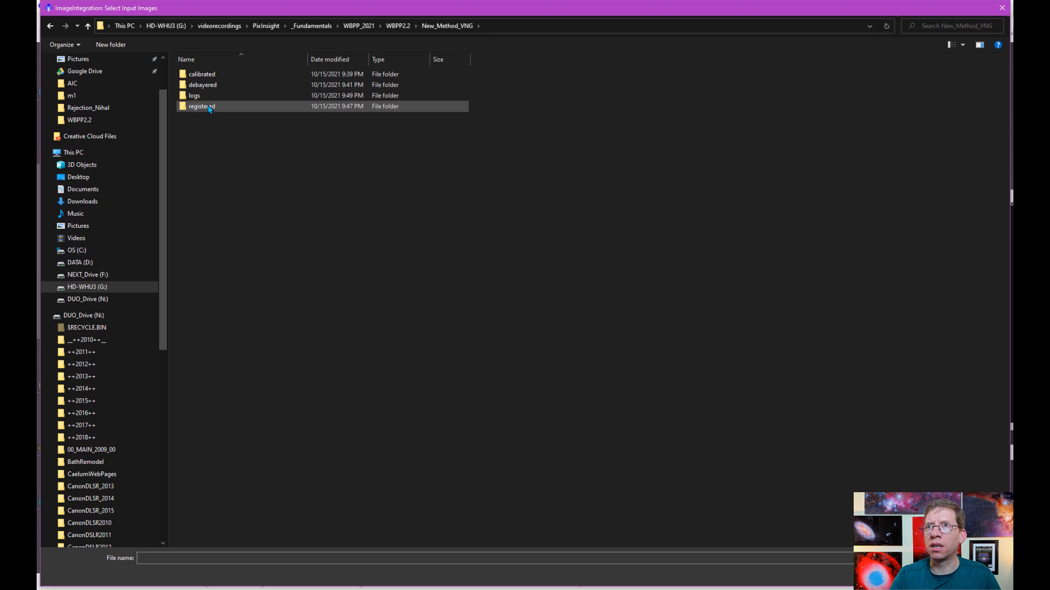
{"action": "double_click", "coordinate": [209, 109]}
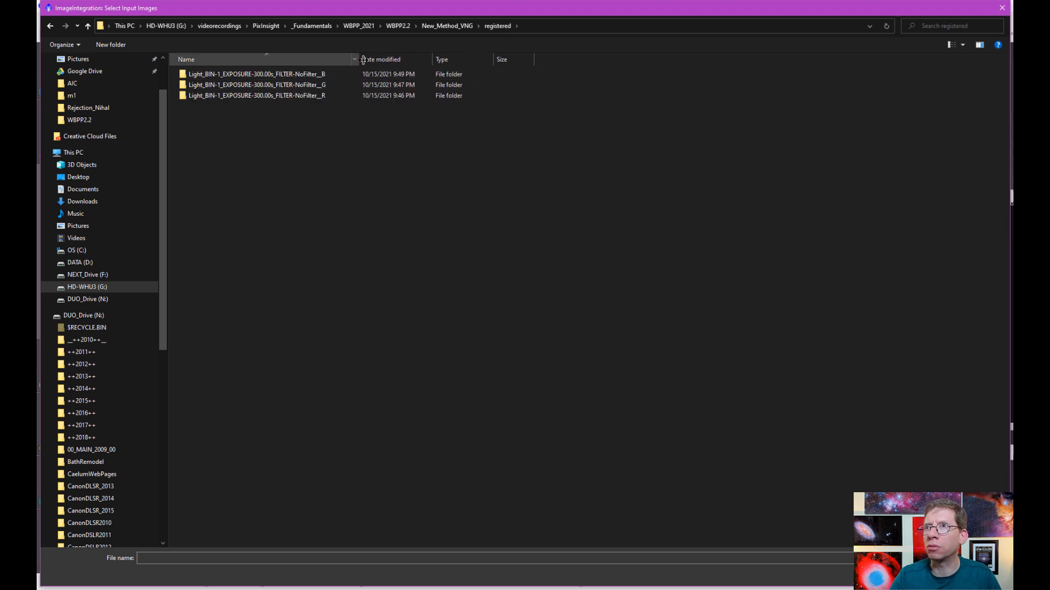
{"action": "double_click", "coordinate": [246, 74]}
{"action": "left_click", "coordinate": [277, 237]}
{"action": "key", "text": "ctrl+a"}
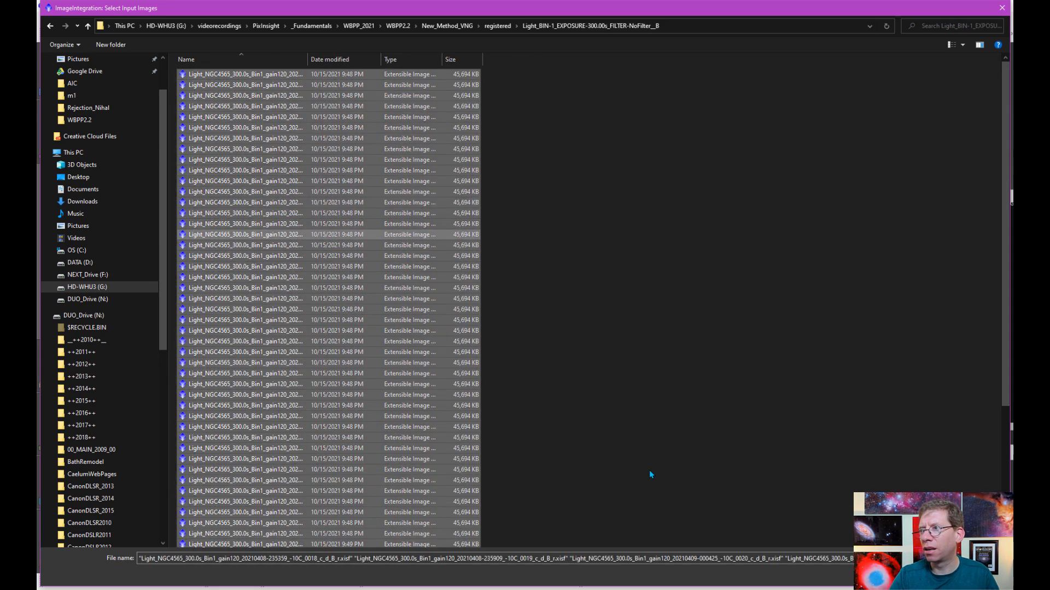
{"action": "key", "text": "Return"}
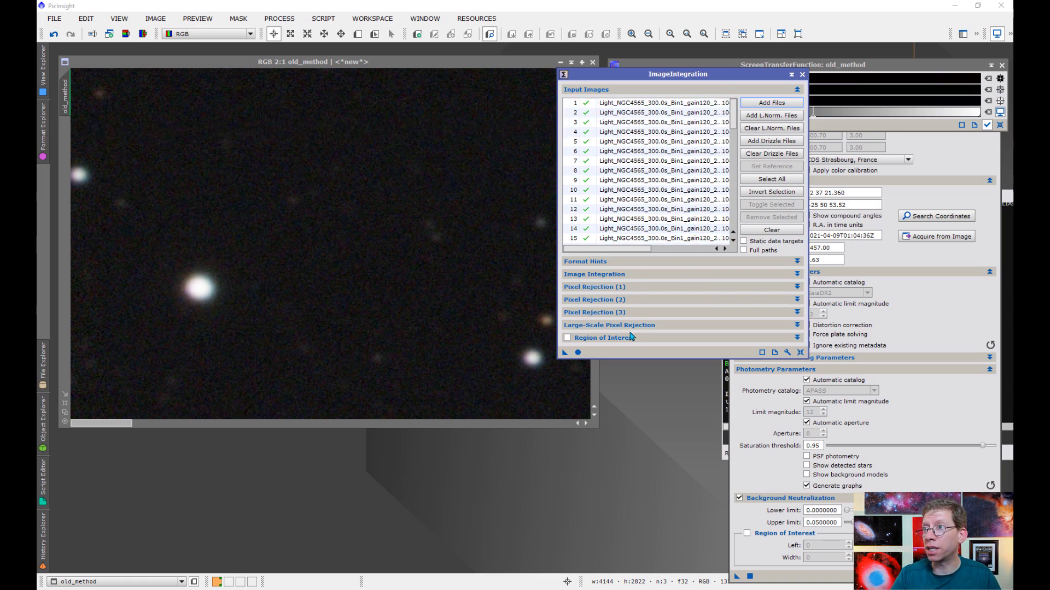
{"action": "left_click_drag", "start_coordinate": [578, 353], "coordinate": [582, 356]}
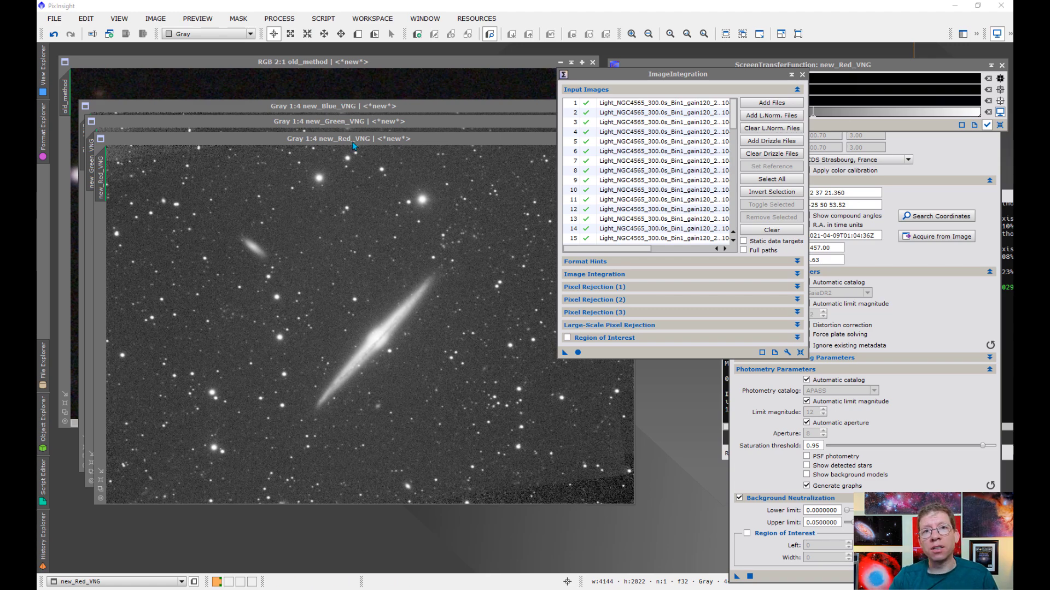
- Open ChannelCombination and assign new_Blue_VNG as the source image of the R channel
{"action": "left_click", "coordinate": [283, 19]}
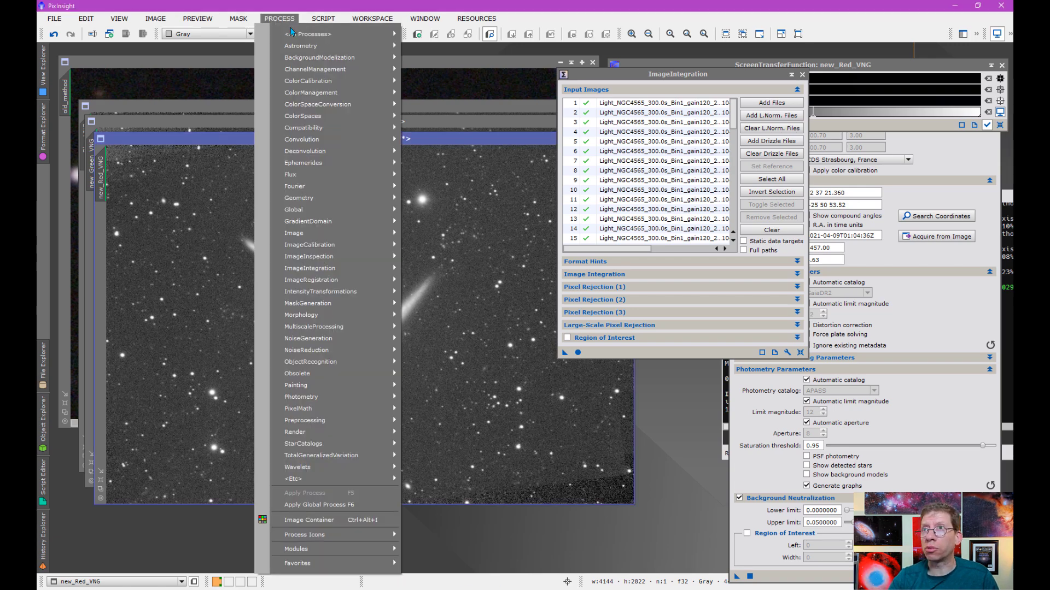
{"action": "mouse_move", "coordinate": [383, 35]}
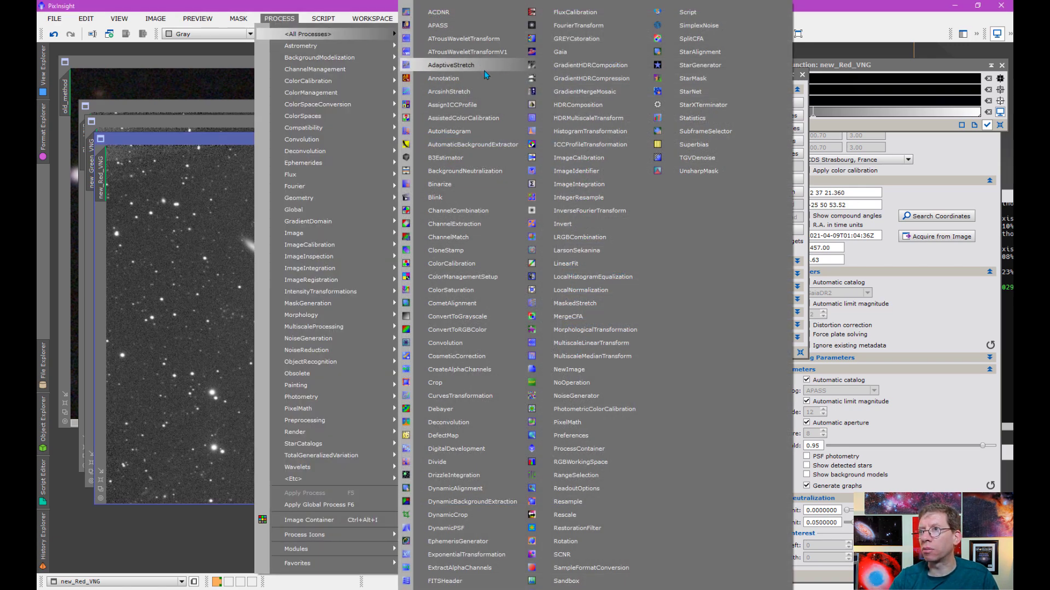
{"action": "left_click", "coordinate": [496, 211]}
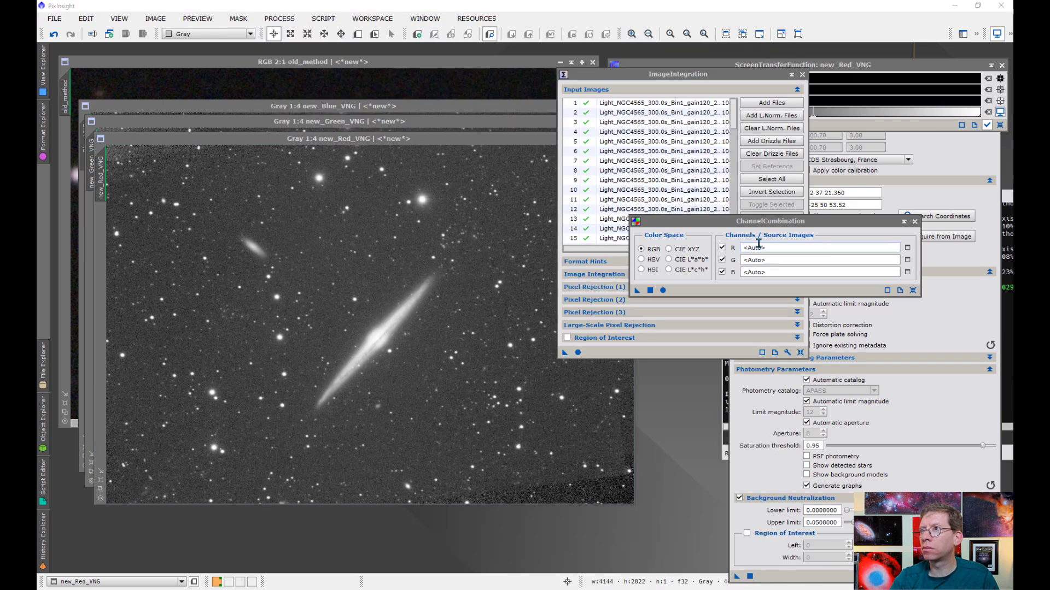
{"action": "left_click", "coordinate": [907, 249]}
{"action": "left_click", "coordinate": [522, 294]}
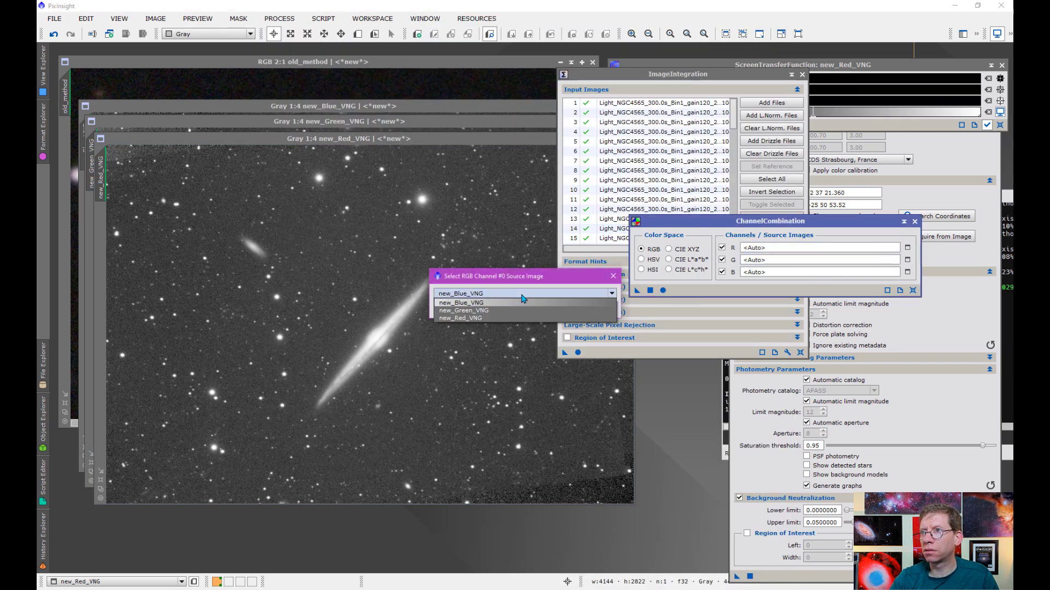
{"action": "left_click", "coordinate": [495, 302]}
{"action": "left_click", "coordinate": [550, 310]}
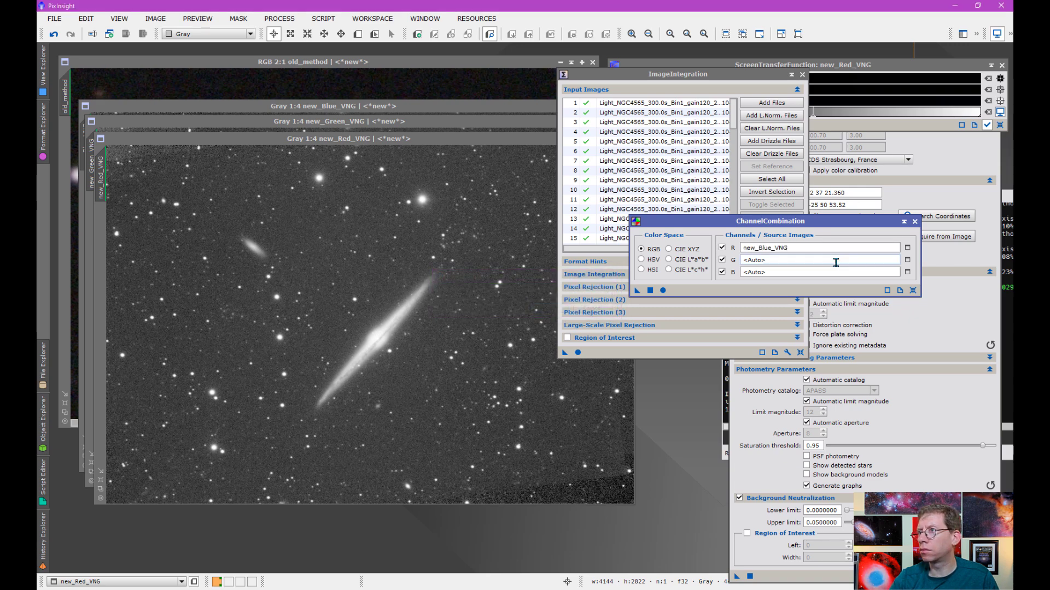
- Assign new_Green_VNG to the G channel and new_Red_VNG to the B channel, and combine them into a new RGB image
{"action": "left_click", "coordinate": [907, 260]}
{"action": "left_click", "coordinate": [508, 294]}
{"action": "left_click", "coordinate": [491, 312]}
{"action": "left_click", "coordinate": [550, 310]}
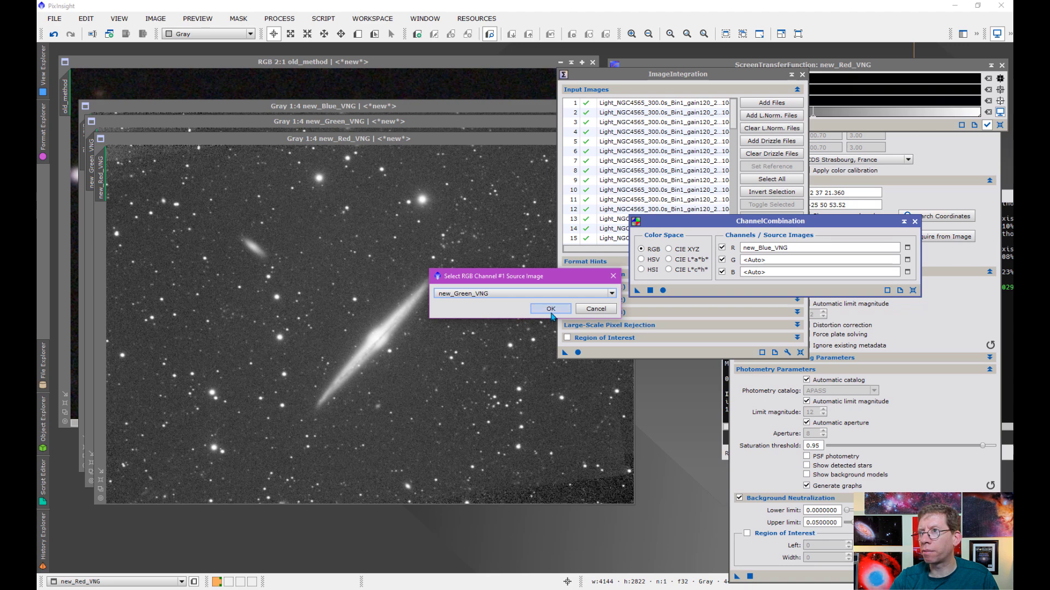
{"action": "left_click", "coordinate": [907, 272]}
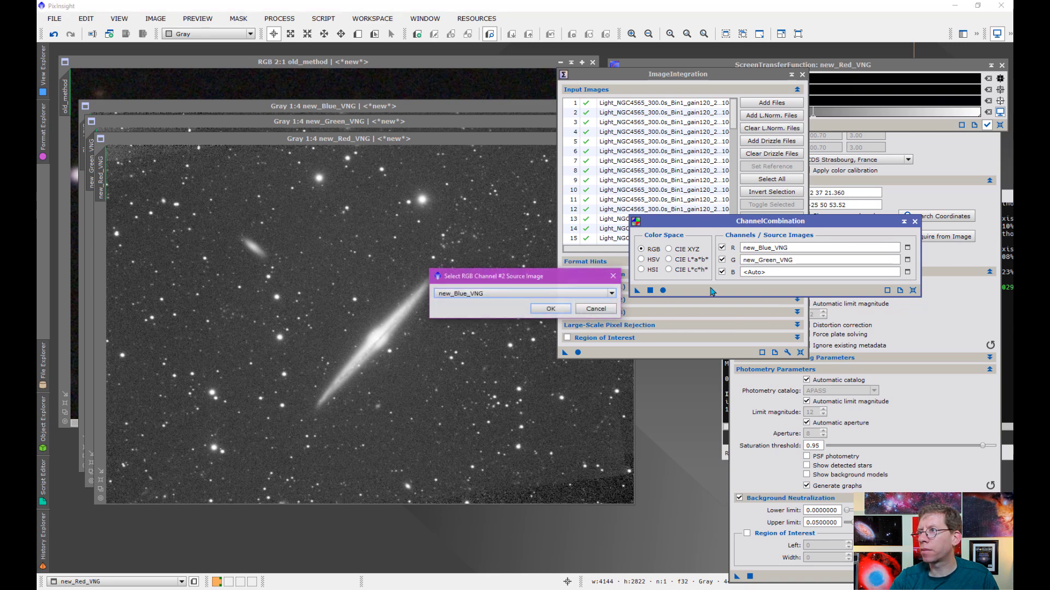
{"action": "left_click", "coordinate": [508, 294]}
{"action": "left_click", "coordinate": [550, 309]}
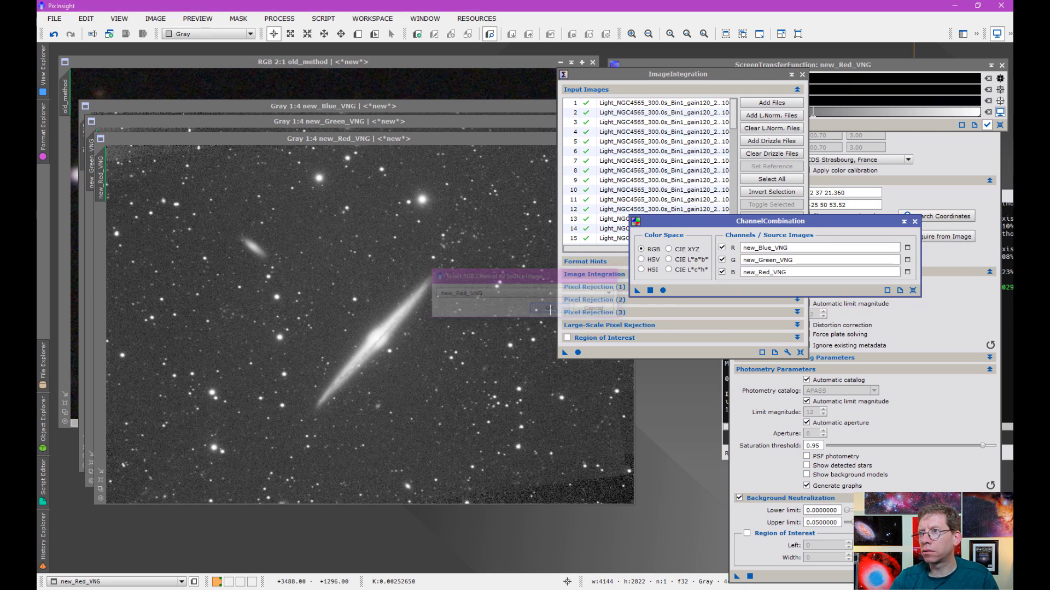
{"action": "left_click", "coordinate": [662, 291]}
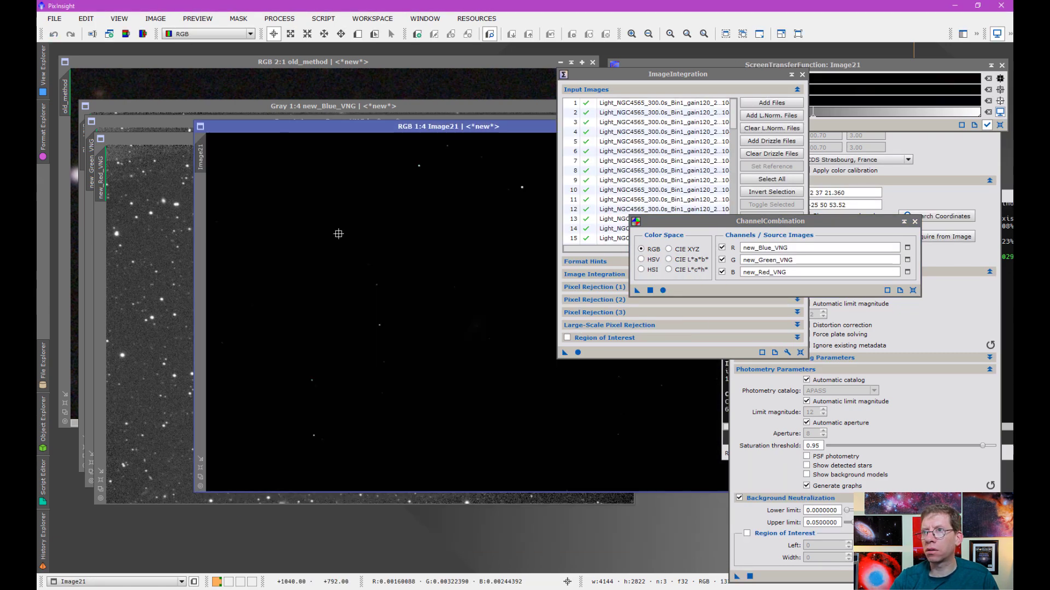
- Auto-stretch the combined RGB image with unlinked channels and arrange the image and ImageIntegration windows side by side
{"action": "key", "text": "ctrl+a"}
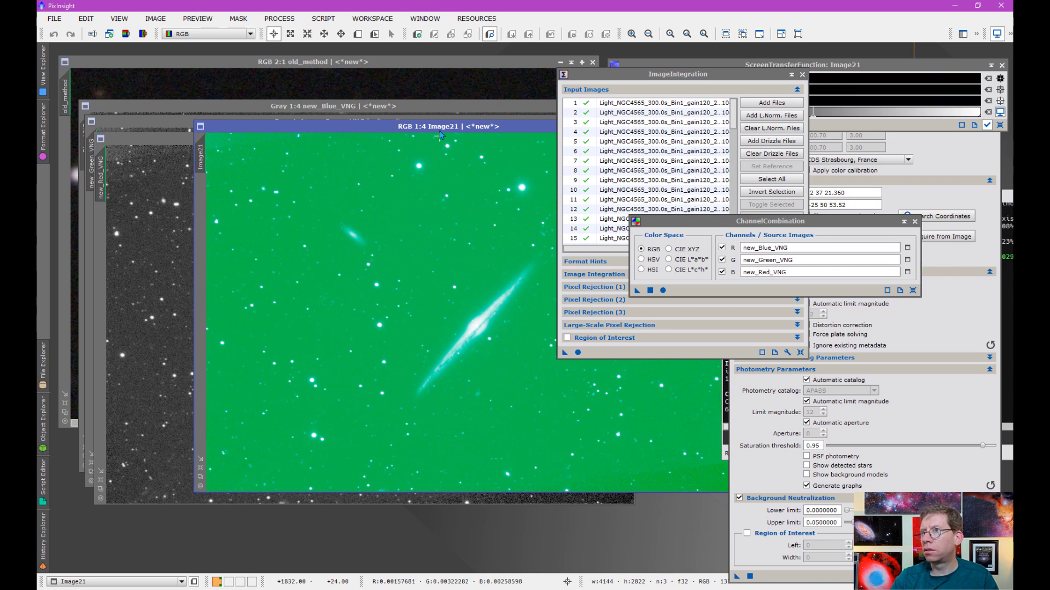
{"action": "left_click_drag", "start_coordinate": [449, 129], "coordinate": [328, 127]}
{"action": "left_click_drag", "start_coordinate": [614, 75], "coordinate": [687, 136]}
{"action": "left_click", "coordinate": [616, 79]}
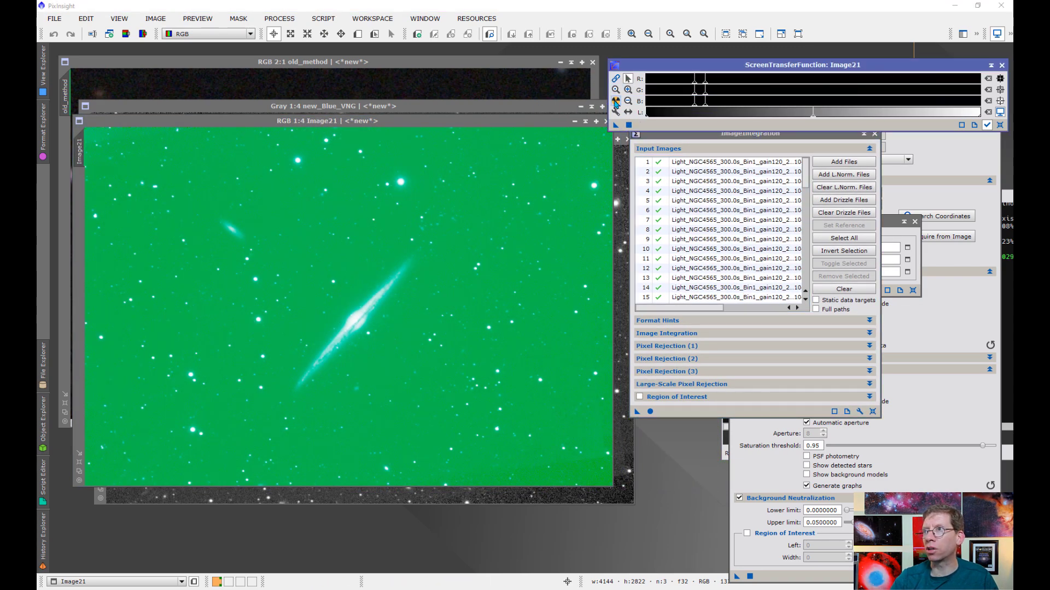
{"action": "left_click", "coordinate": [616, 101]}
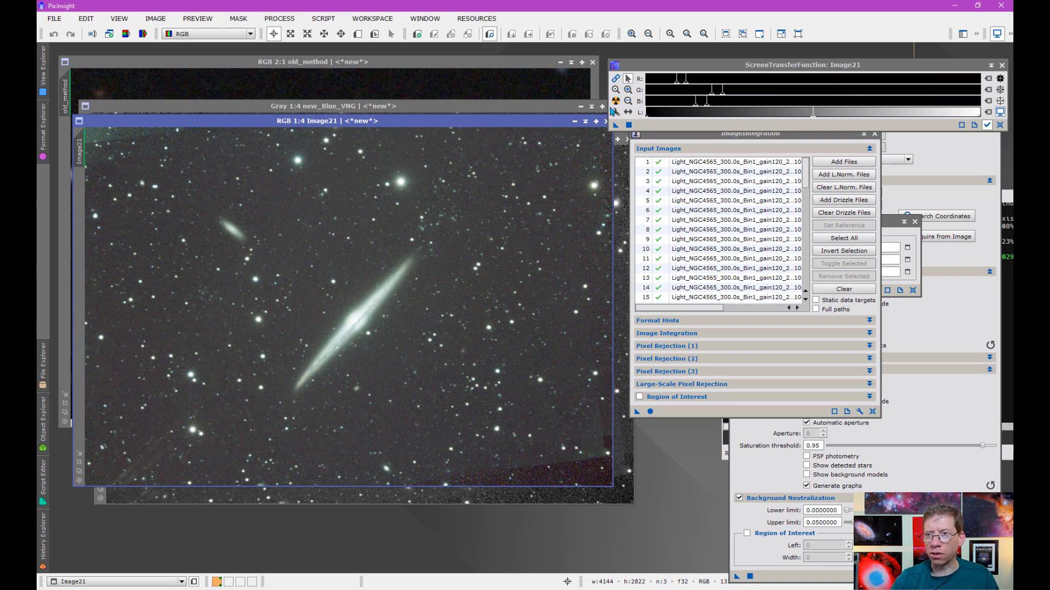
- Apply PhotometricColorCalibration to the combined RGB image, close the White Balance Functions graphs and auto-stretch the display with linked channels
{"action": "left_click", "coordinate": [924, 164]}
{"action": "left_click_drag", "start_coordinate": [850, 74], "coordinate": [768, 39]}
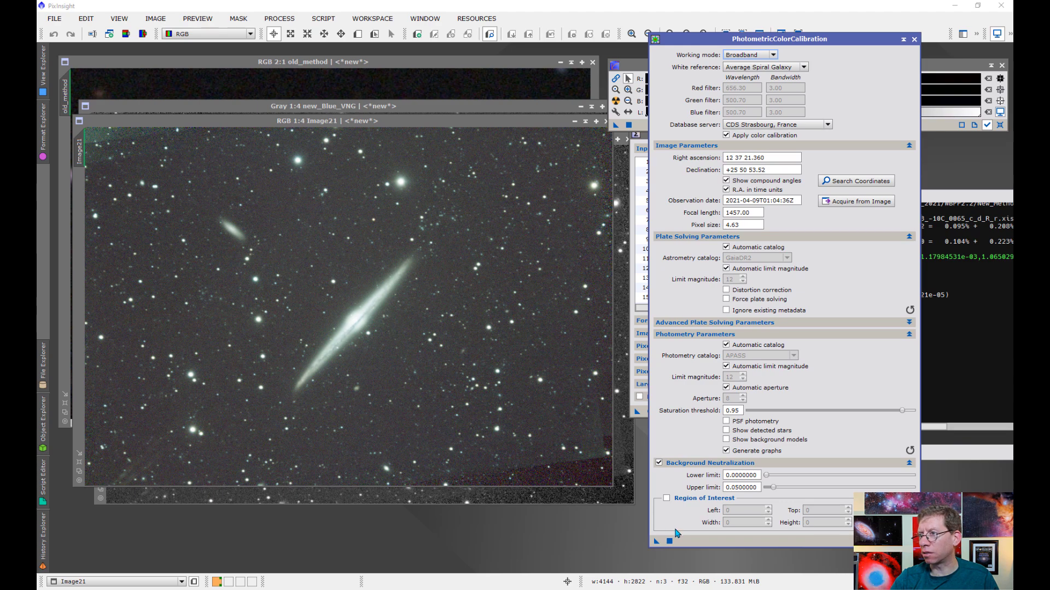
{"action": "left_click", "coordinate": [428, 321]}
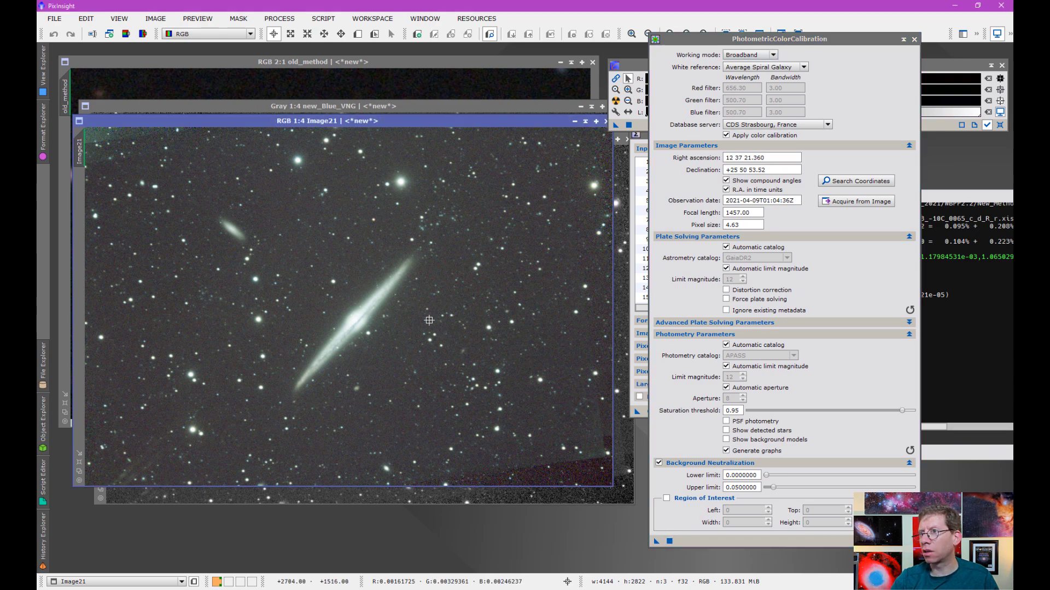
{"action": "left_click", "coordinate": [429, 320]}
{"action": "left_click_drag", "start_coordinate": [656, 541], "coordinate": [525, 383]}
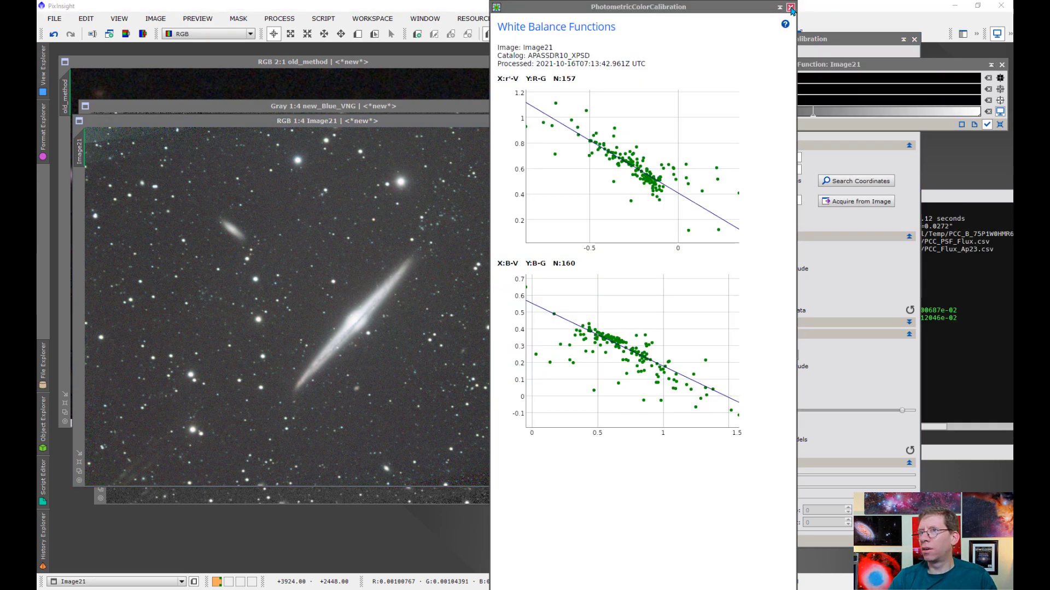
{"action": "left_click", "coordinate": [784, 20]}
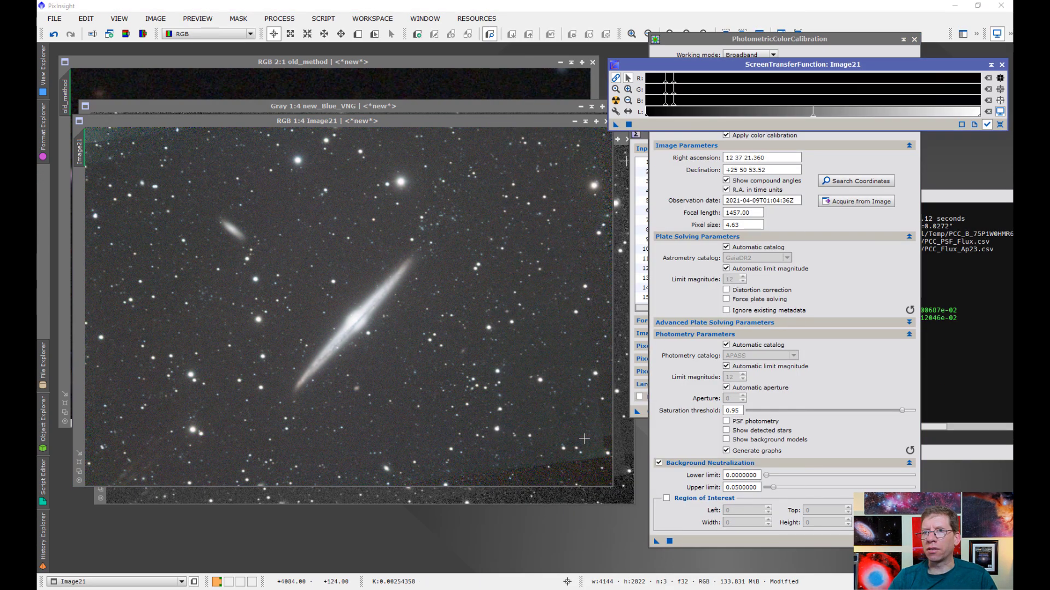
- Inspect the galaxy in the calibrated RGB image at 1:1 and rename the image as new_method_VNG
{"action": "left_click", "coordinate": [309, 294]}
{"action": "key", "text": "plus"}
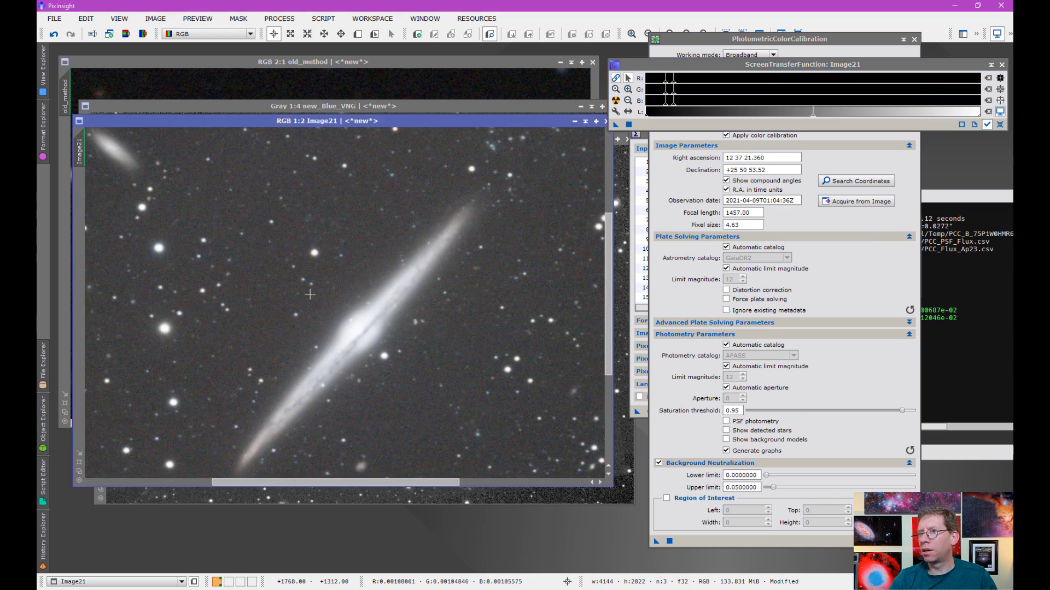
{"action": "key", "text": "plus"}
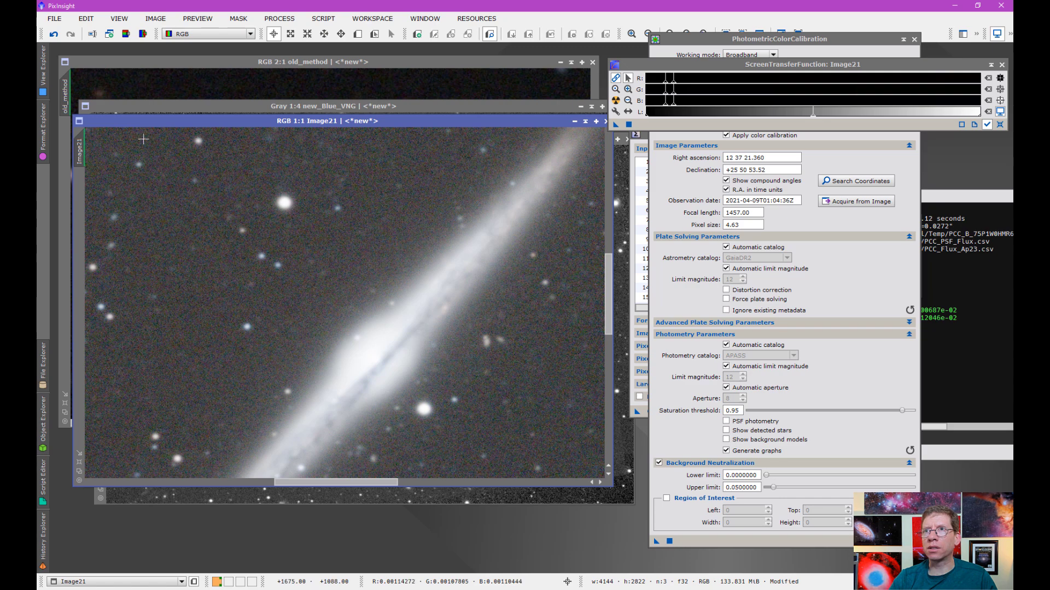
{"action": "double_click", "coordinate": [80, 153]}
{"action": "type", "text": "new-method_VNG"}
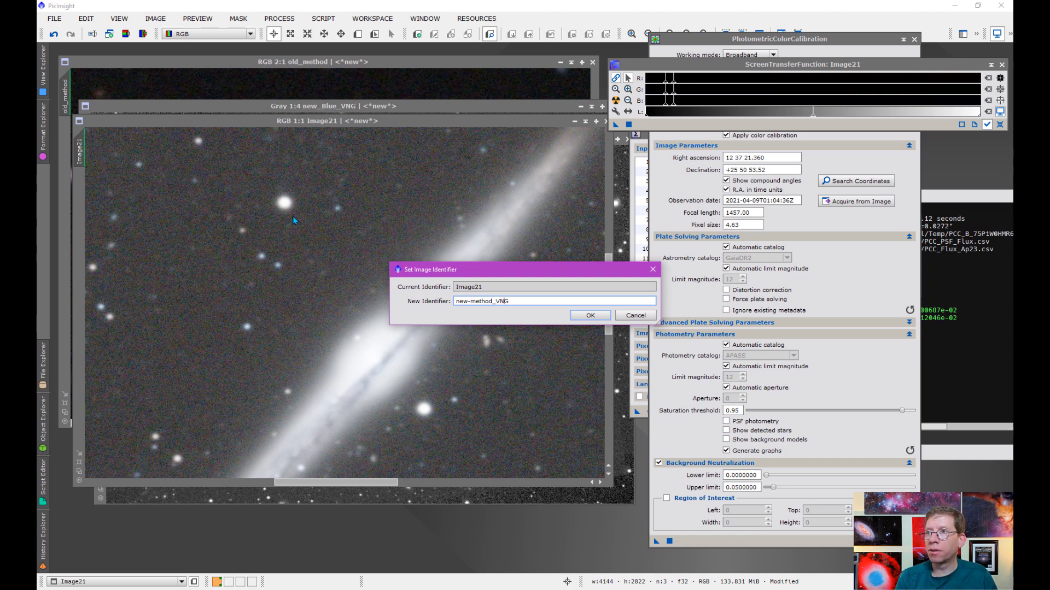
{"action": "key", "text": "BackSpace"}
{"action": "type", "text": "_"}
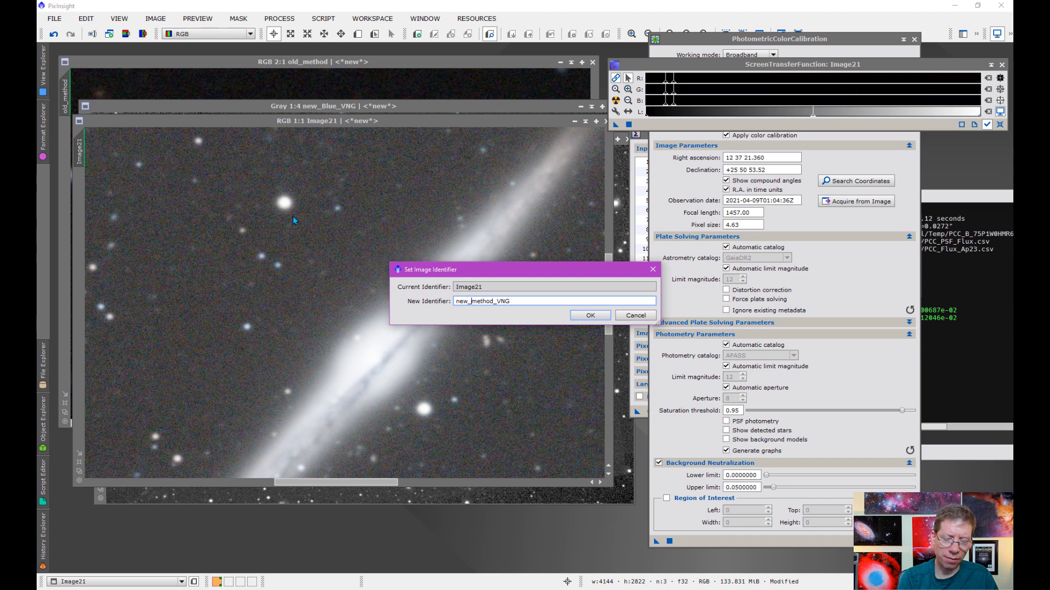
{"action": "left_click", "coordinate": [589, 315]}
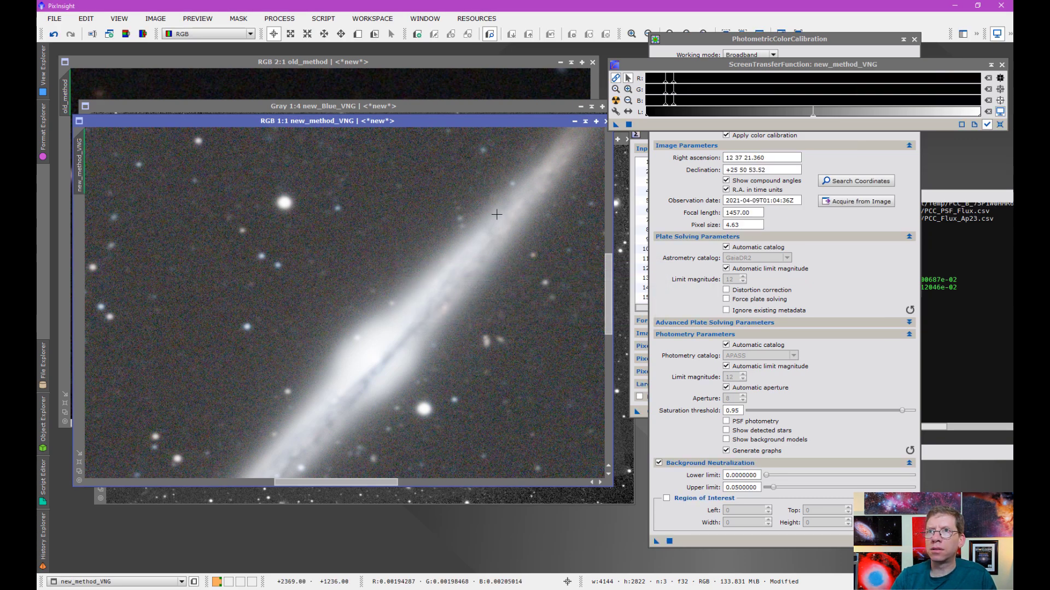
- Apply old_method's display stretch to new_method_VNG, match its zoom and view position to old_method, and stack both windows exactly
{"action": "left_click_drag", "start_coordinate": [162, 119], "coordinate": [300, 158]}
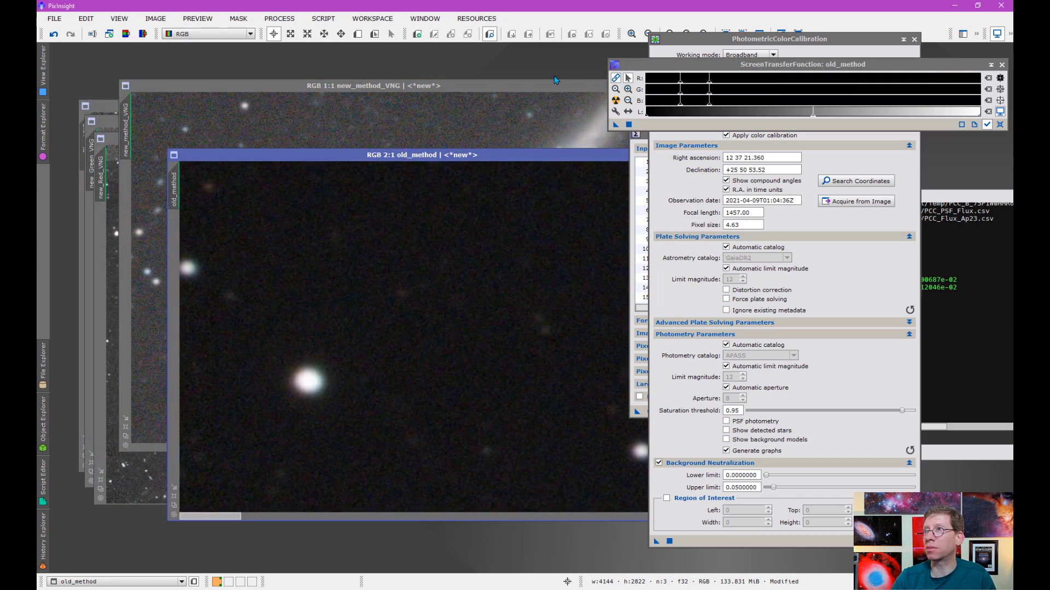
{"action": "left_click_drag", "start_coordinate": [616, 124], "coordinate": [528, 118]}
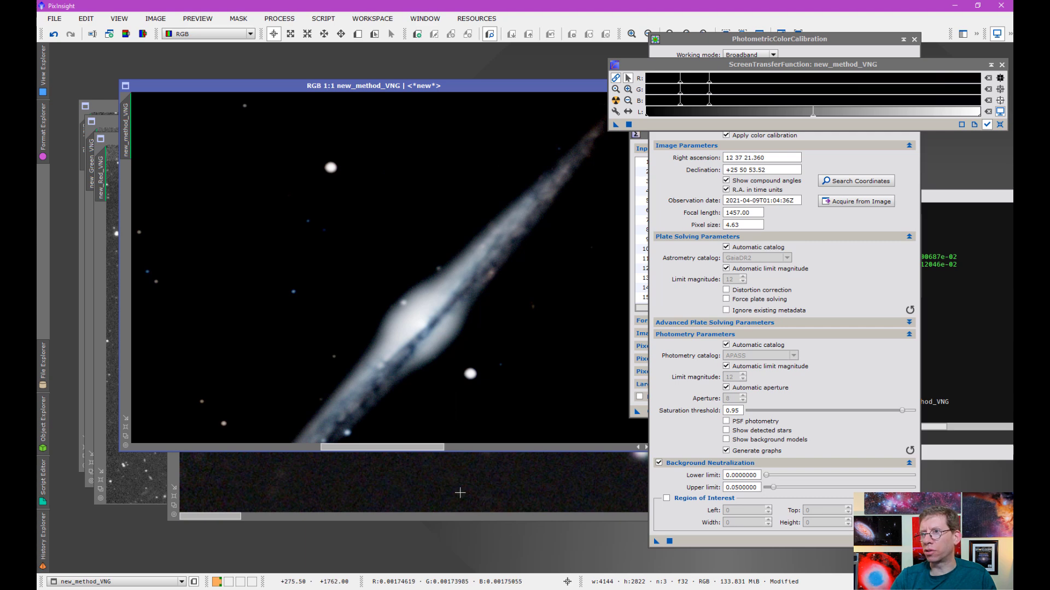
{"action": "left_click", "coordinate": [459, 487]}
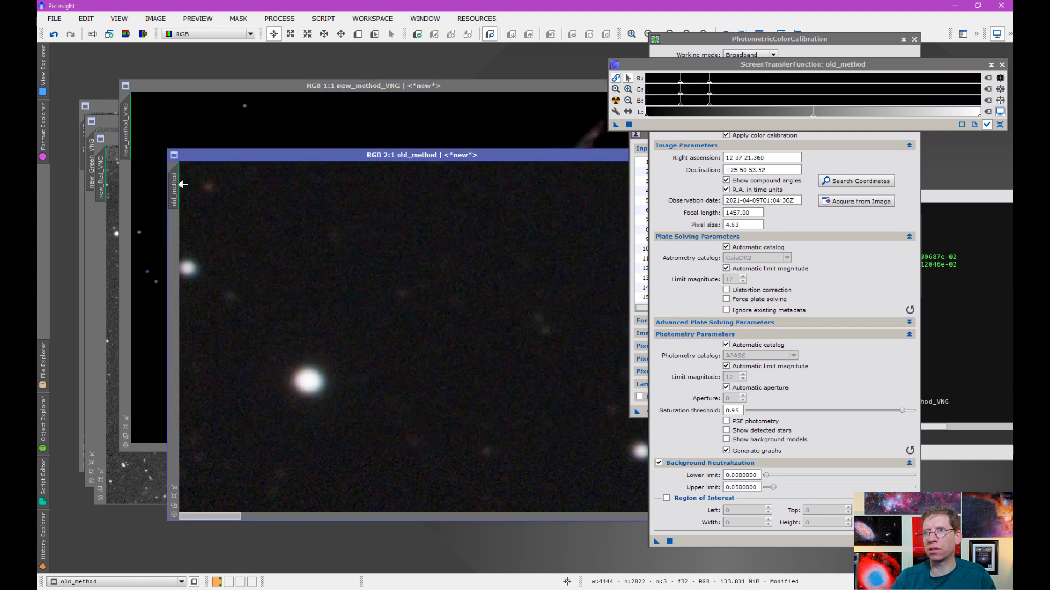
{"action": "left_click_drag", "start_coordinate": [174, 189], "coordinate": [248, 157]}
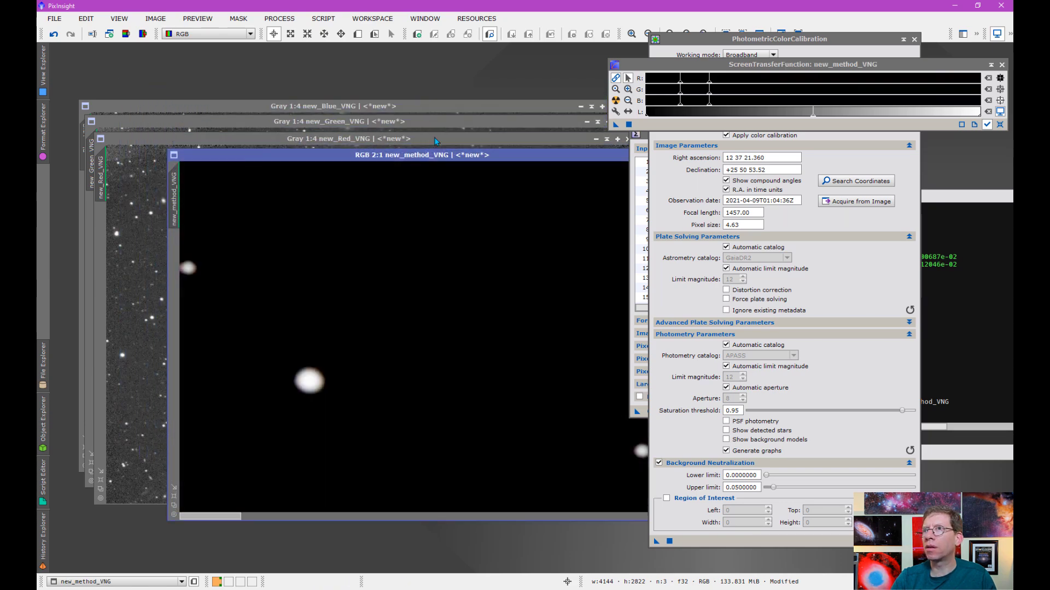
- Lower the shadows clipping and set the midtones to about 0.0019 in new_method_VNG's linked display stretch, checking its background against old_method
{"action": "left_click_drag", "start_coordinate": [680, 83], "coordinate": [664, 85]}
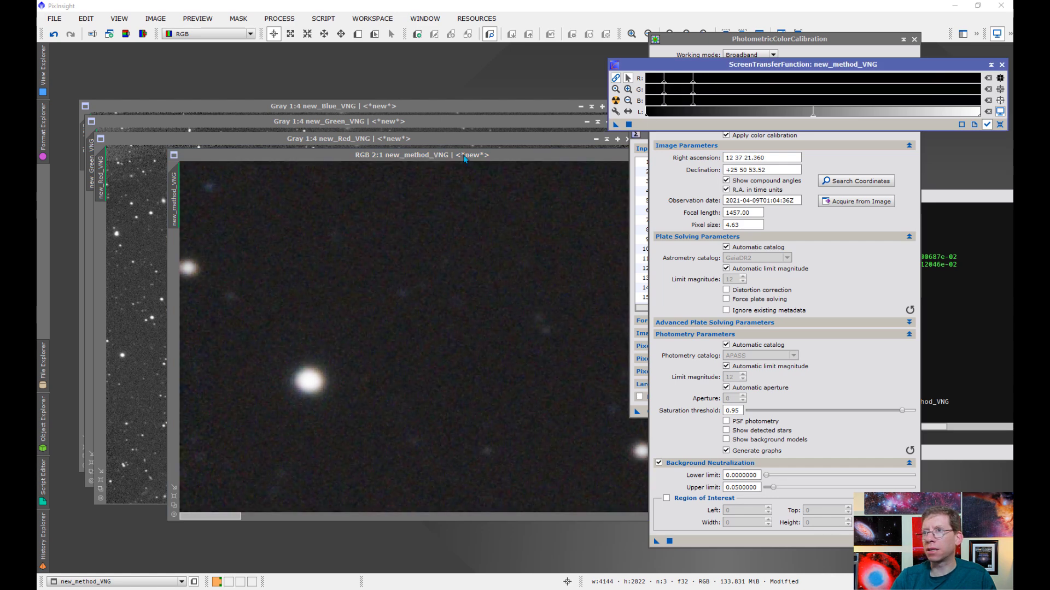
{"action": "left_click_drag", "start_coordinate": [711, 39], "coordinate": [798, 47]}
{"action": "left_click", "coordinate": [435, 166]}
{"action": "key", "text": "ctrl+Tab"}
{"action": "key", "text": "ctrl+Tab"}
{"action": "key", "text": "ctrl+Tab"}
{"action": "key", "text": "ctrl+Tab"}
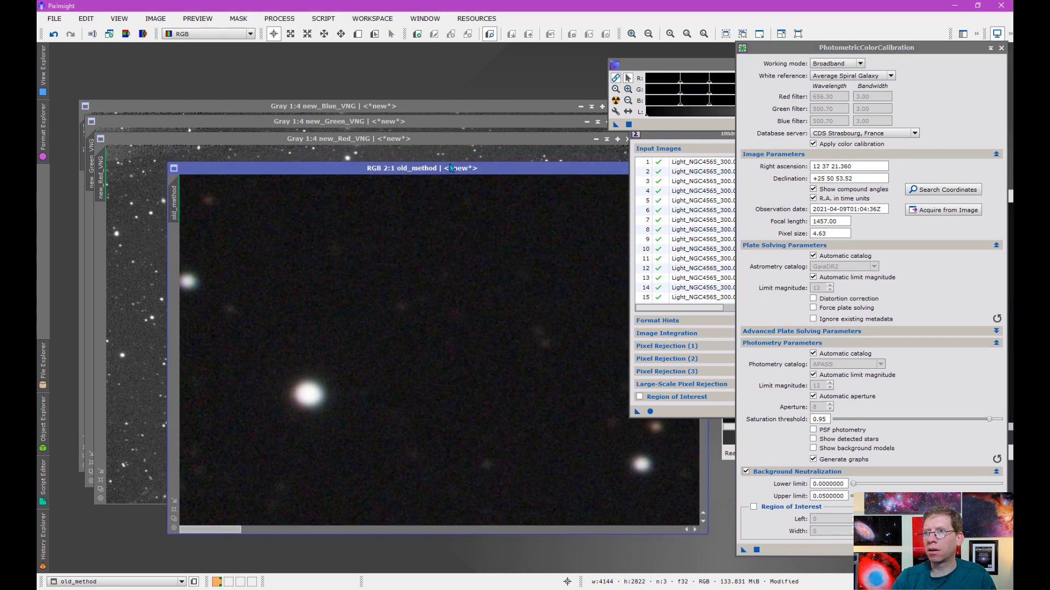
{"action": "key", "text": "ctrl+Tab"}
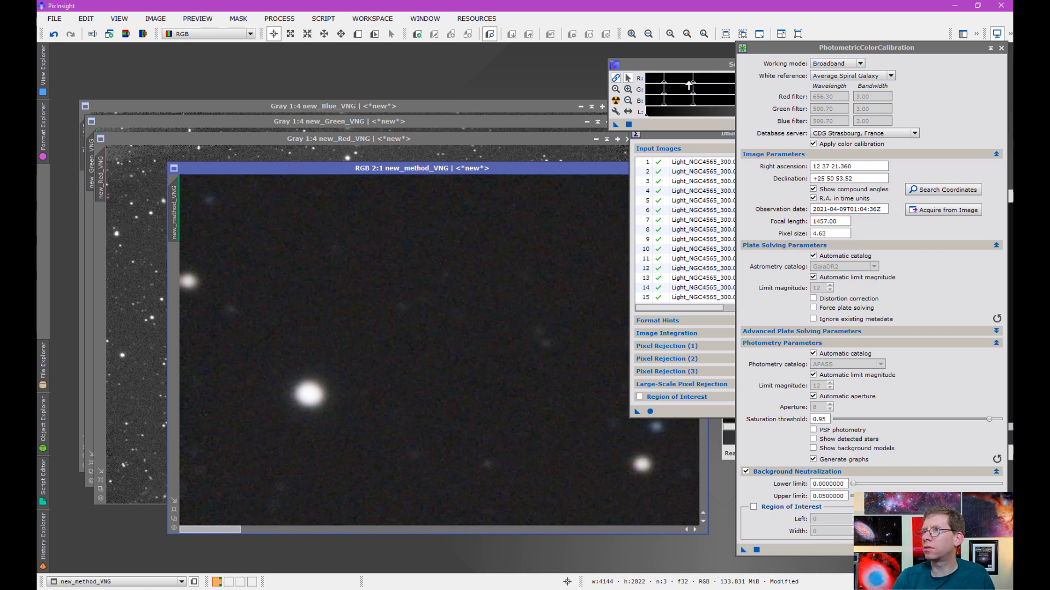
{"action": "left_click_drag", "start_coordinate": [691, 85], "coordinate": [705, 88]}
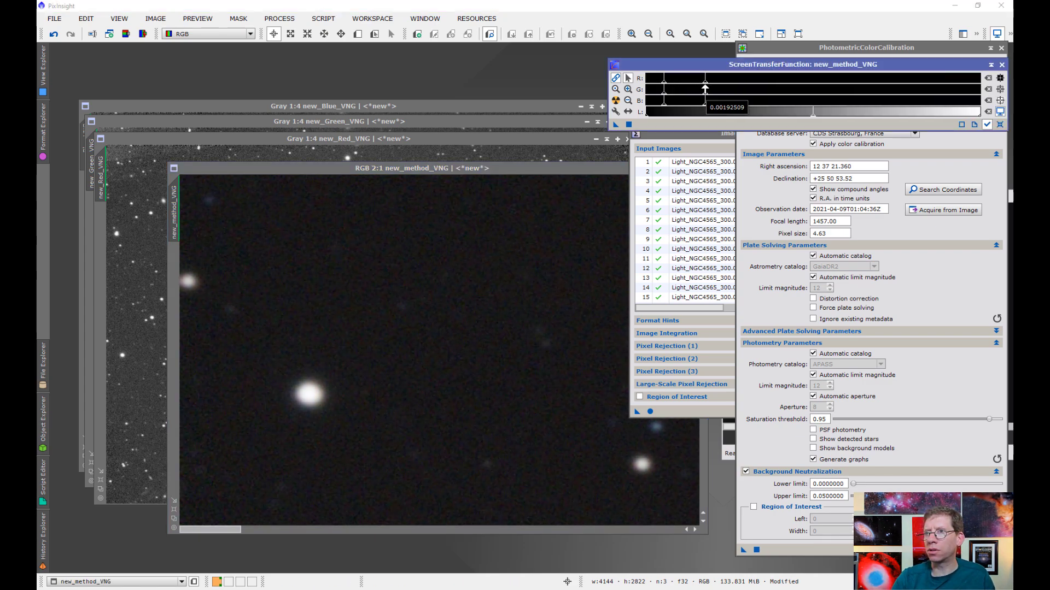
- Show the bright star at 3:1 near the middle of new_method_VNG, give old_method the same view, and restack the windows
{"action": "left_click", "coordinate": [396, 429]}
{"action": "scroll", "coordinate": [396, 429], "scroll_direction": "up", "scroll_amount": 1}
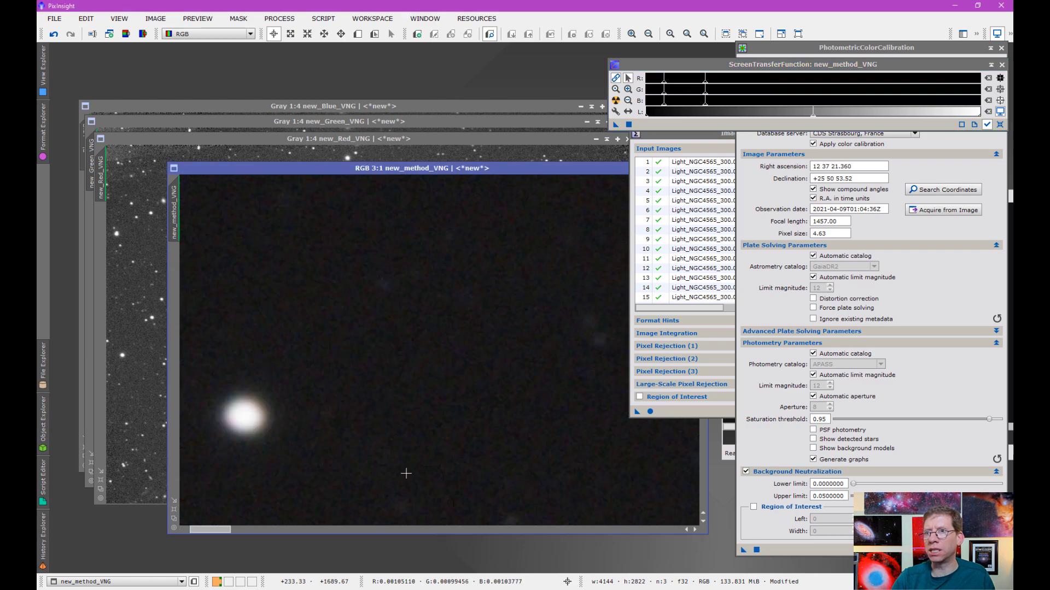
{"action": "left_click_drag", "start_coordinate": [256, 168], "coordinate": [336, 163]}
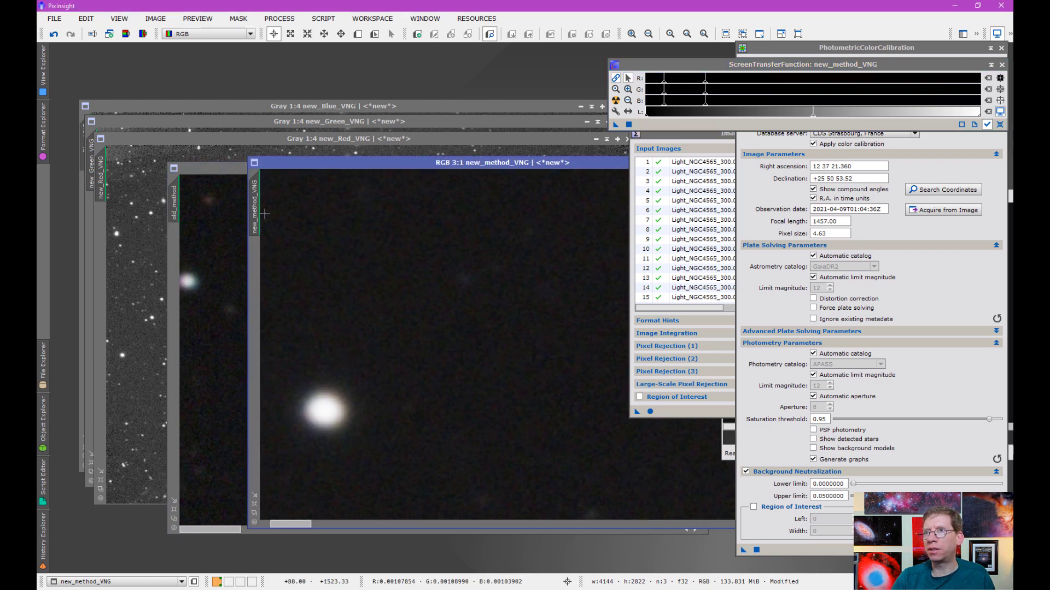
{"action": "left_click_drag", "start_coordinate": [414, 423], "coordinate": [541, 380]}
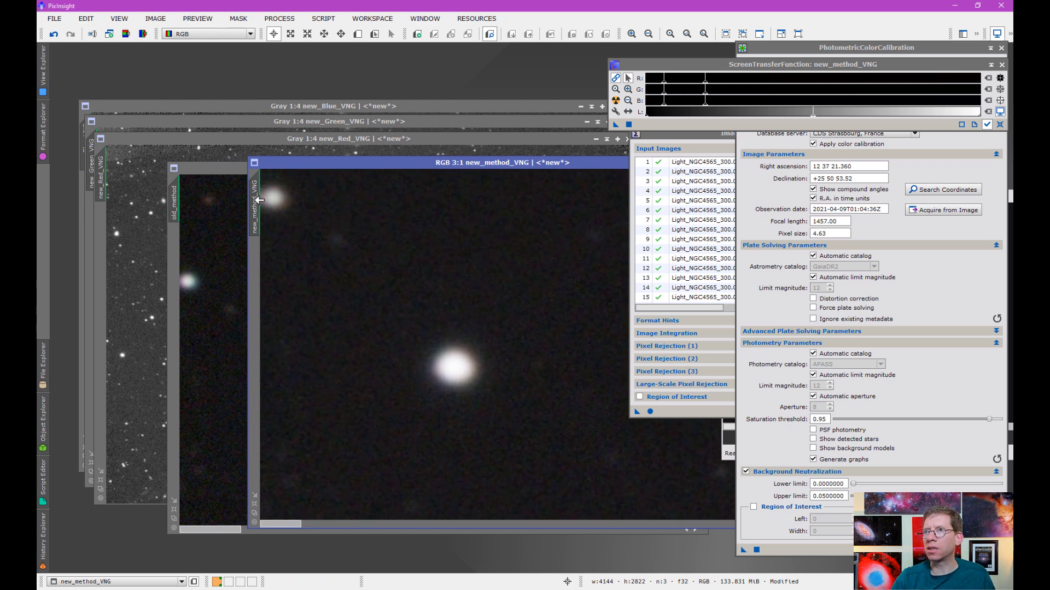
{"action": "left_click_drag", "start_coordinate": [259, 200], "coordinate": [183, 203]}
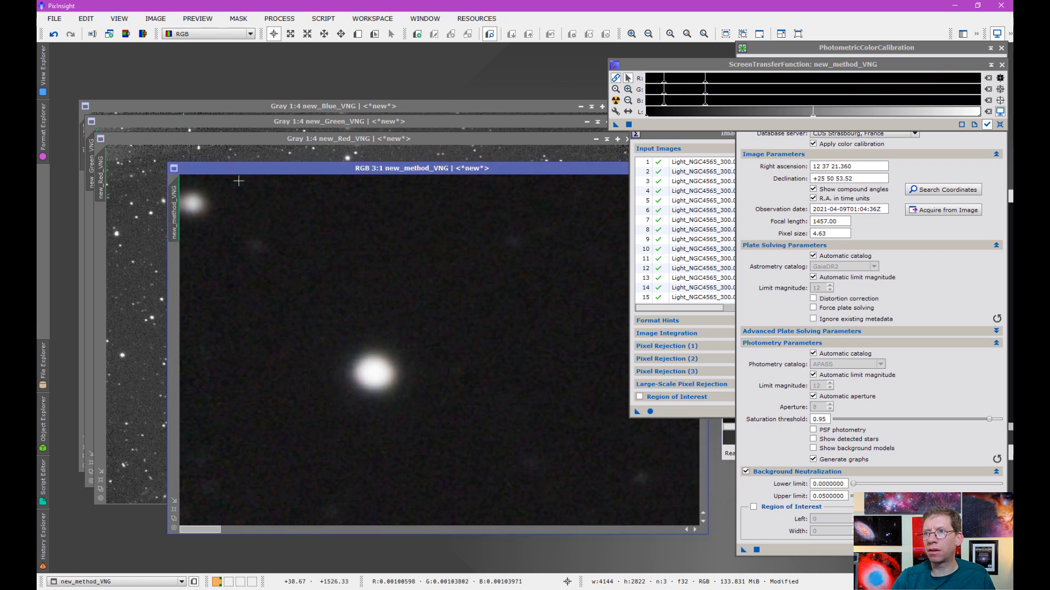
- Alternate repeatedly between old_method and new_method_VNG at 3:1 to compare the color fringes around the bright star
{"action": "key", "text": "ctrl+Tab"}
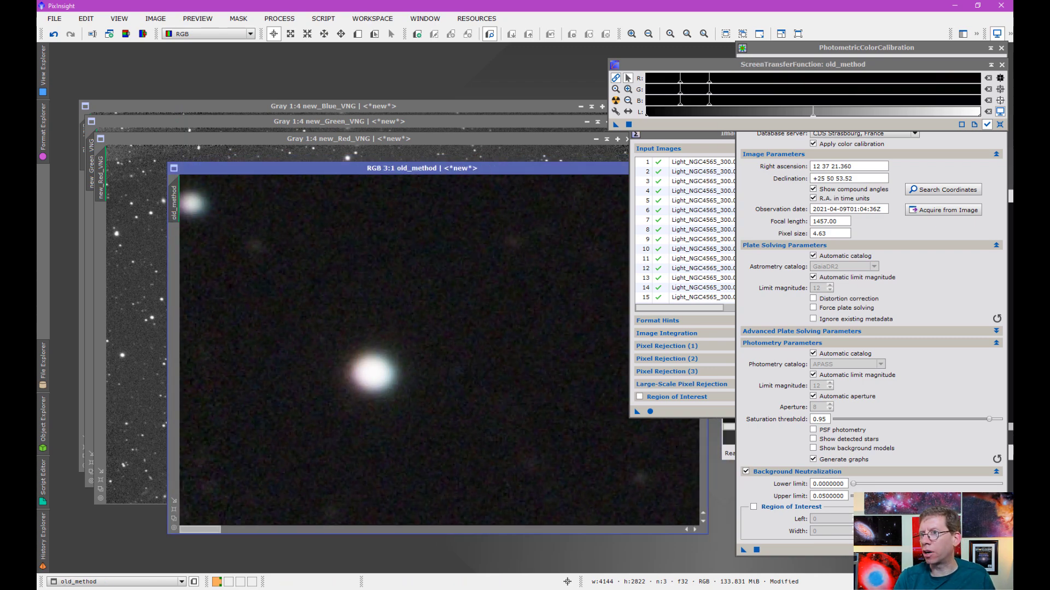
{"action": "key", "text": "ctrl+Tab"}
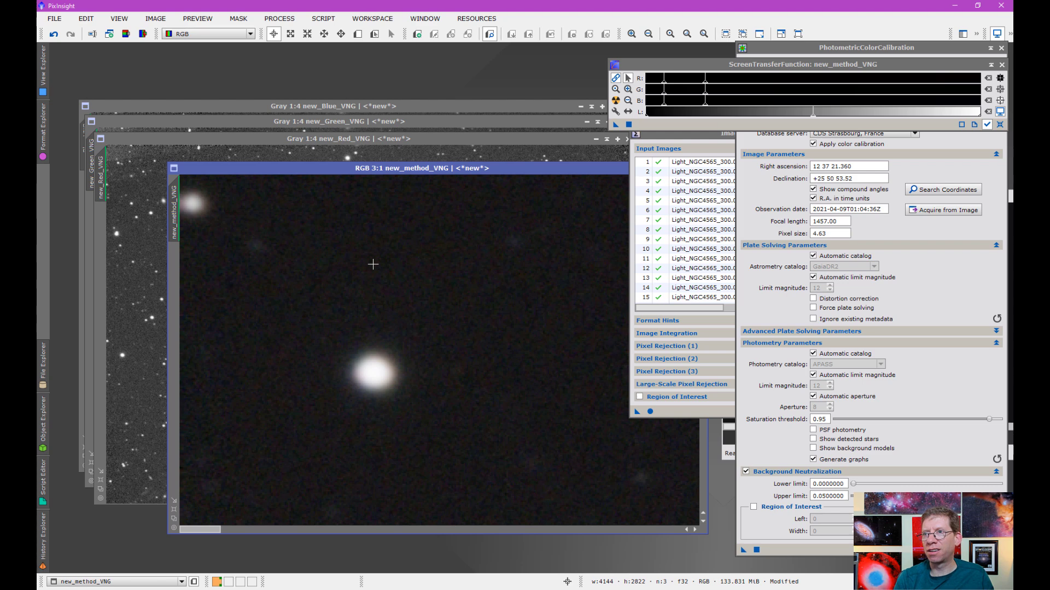
{"action": "key", "text": "ctrl+Tab"}
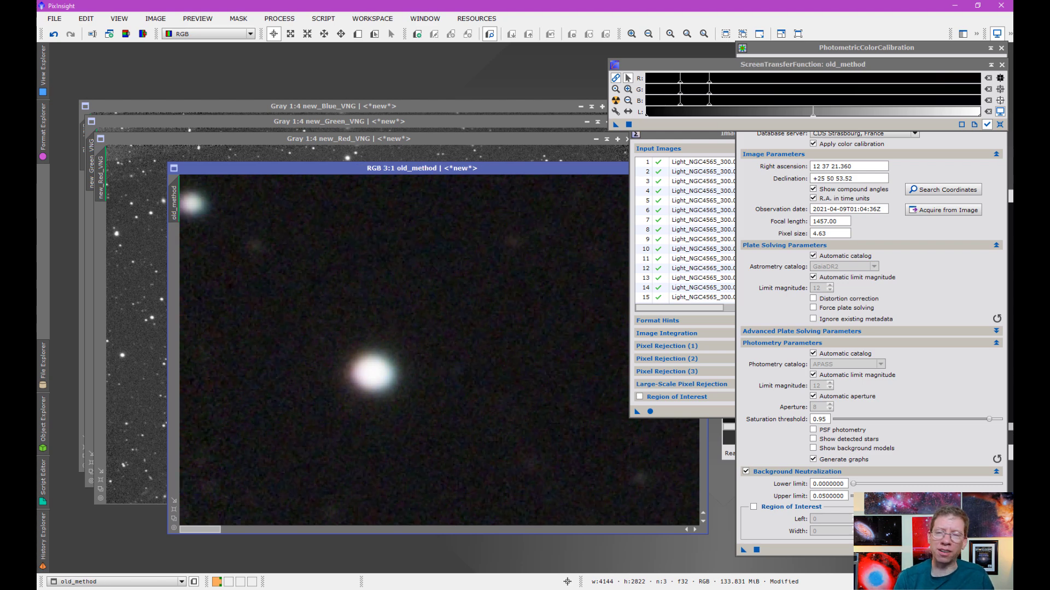
{"action": "key", "text": "ctrl+Tab"}
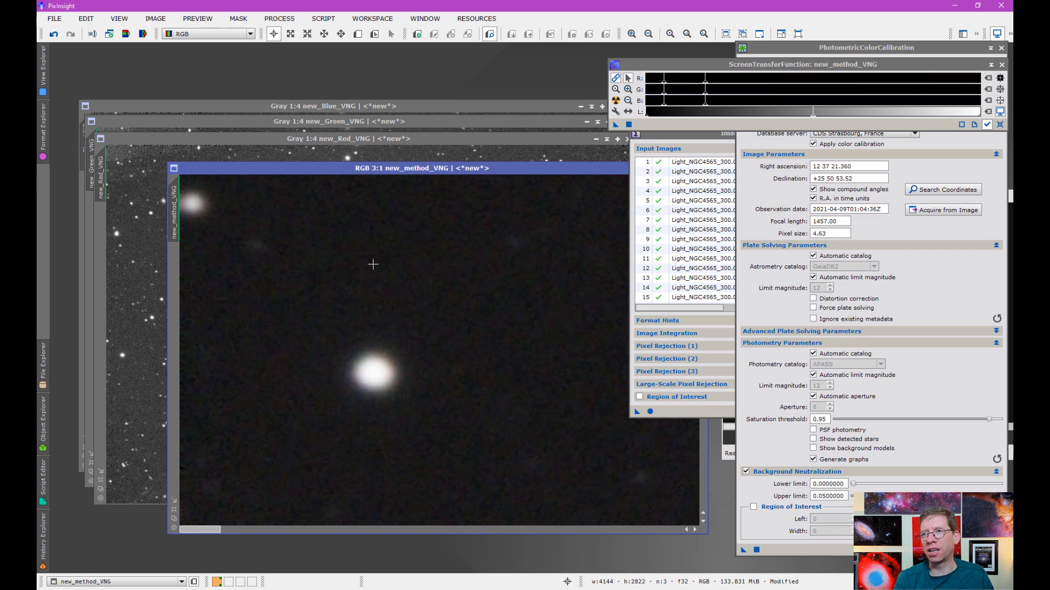
{"action": "key", "text": "ctrl+Tab"}
{"action": "key", "text": "ctrl+Tab"}
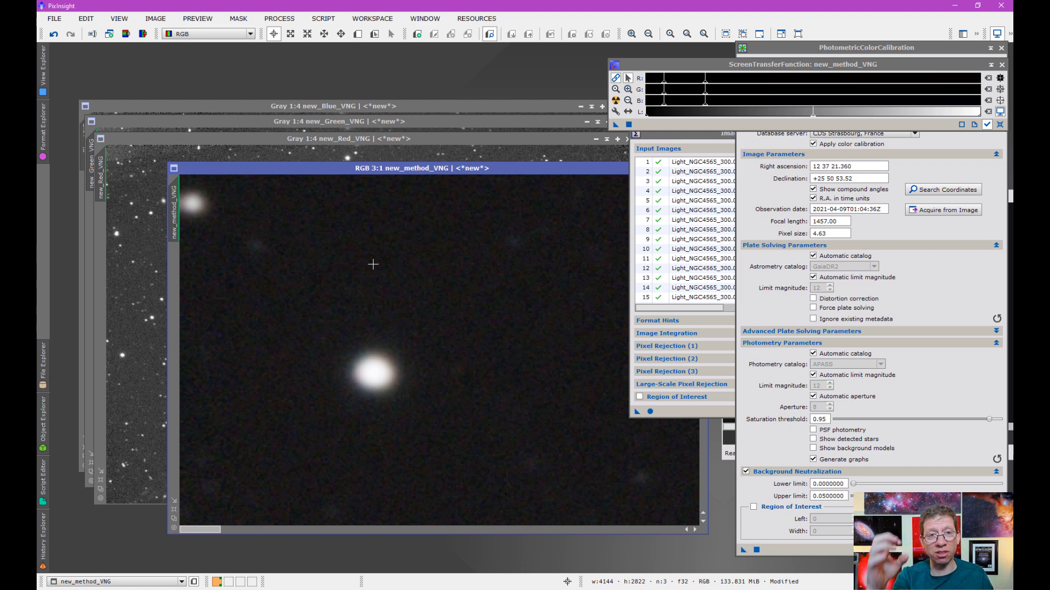
{"action": "key", "text": "ctrl+Tab"}
{"action": "key", "text": "ctrl+Tab"}
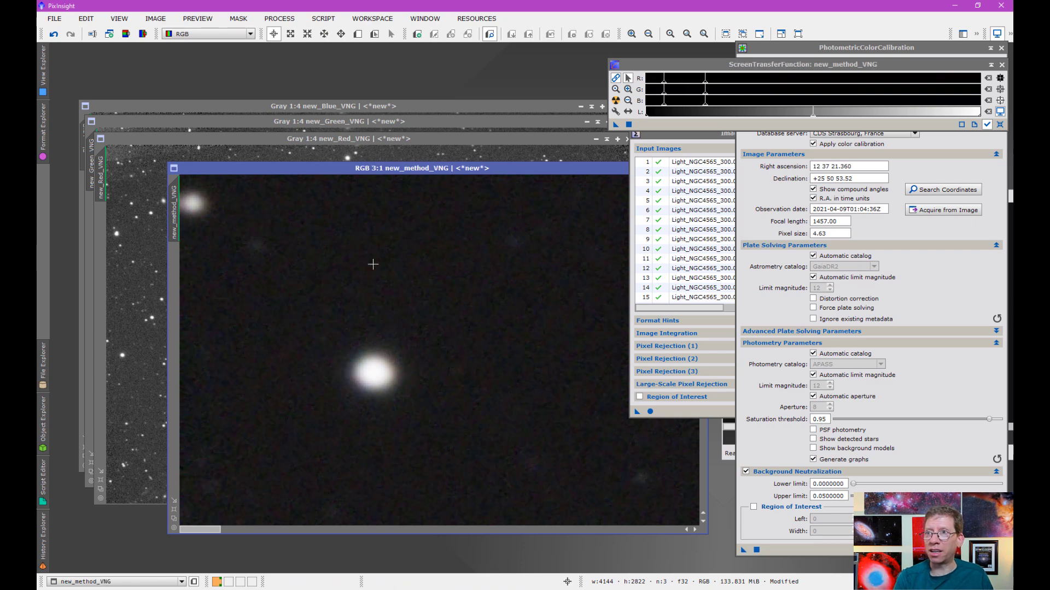
{"action": "key", "text": "ctrl+Tab"}
{"action": "key", "text": "ctrl+Tab"}
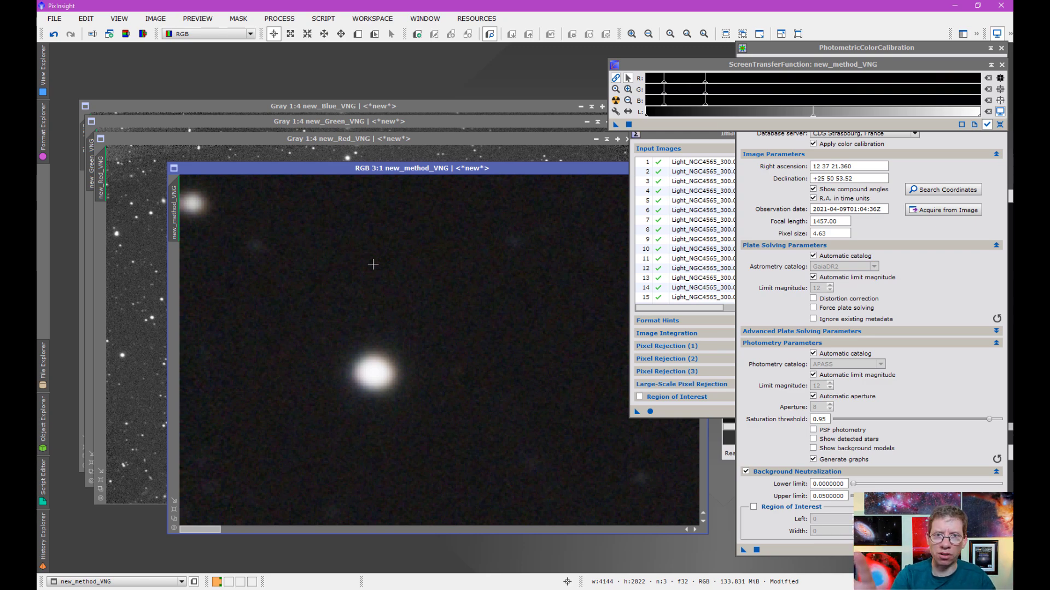
{"action": "key", "text": "ctrl+Tab"}
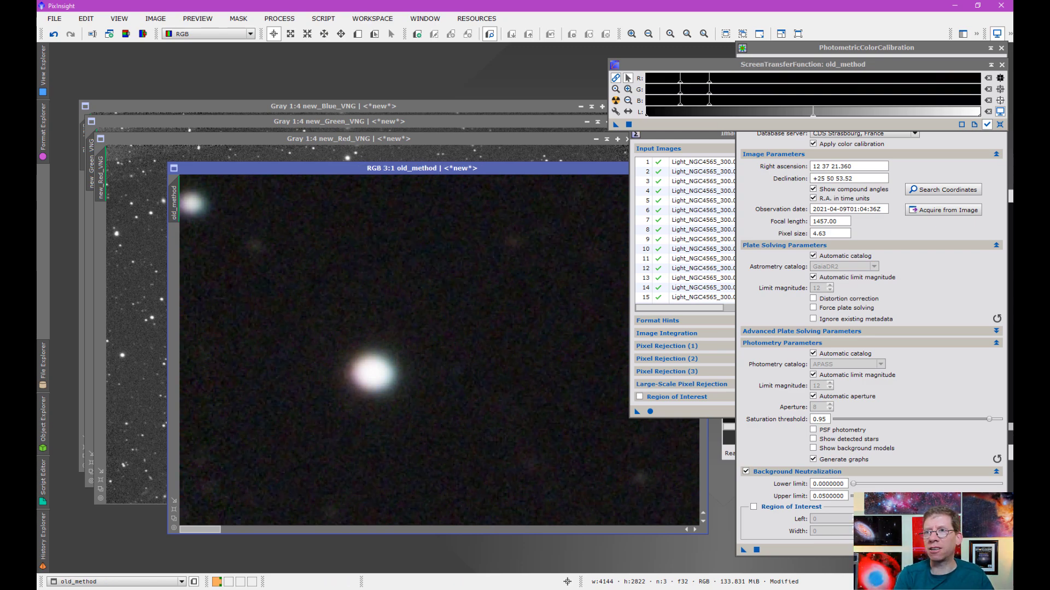
{"action": "key", "text": "ctrl+Tab"}
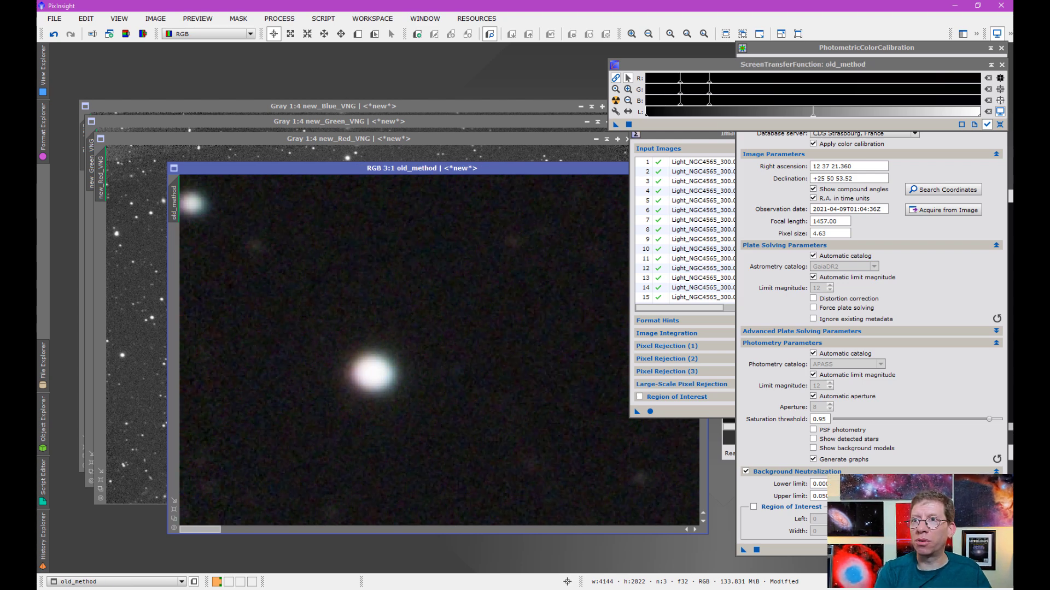